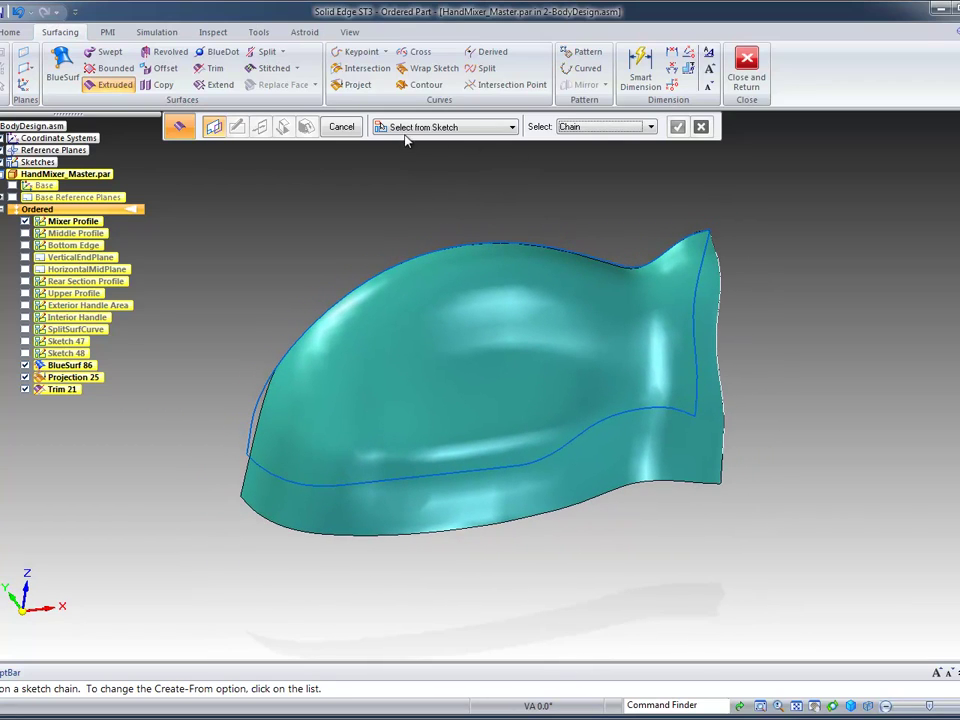
# Extrude a surface from only the lower curves of the Mixer Profile sketch, selected as single elements, outward beyond the body surface.
pyautogui.click(607, 425)
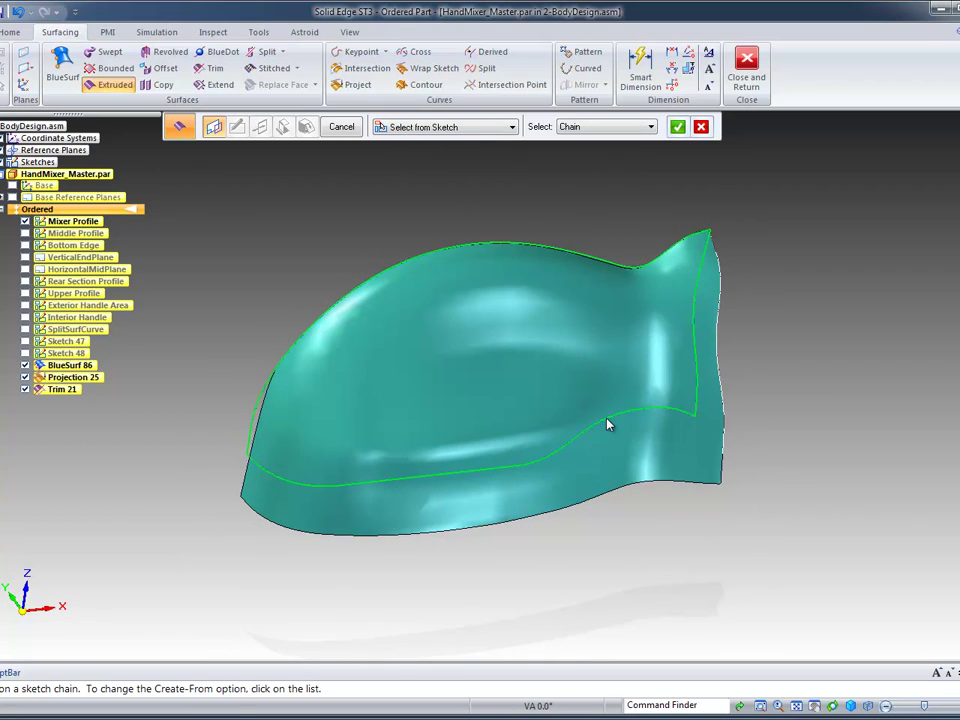
pyautogui.click(702, 128)
pyautogui.click(650, 127)
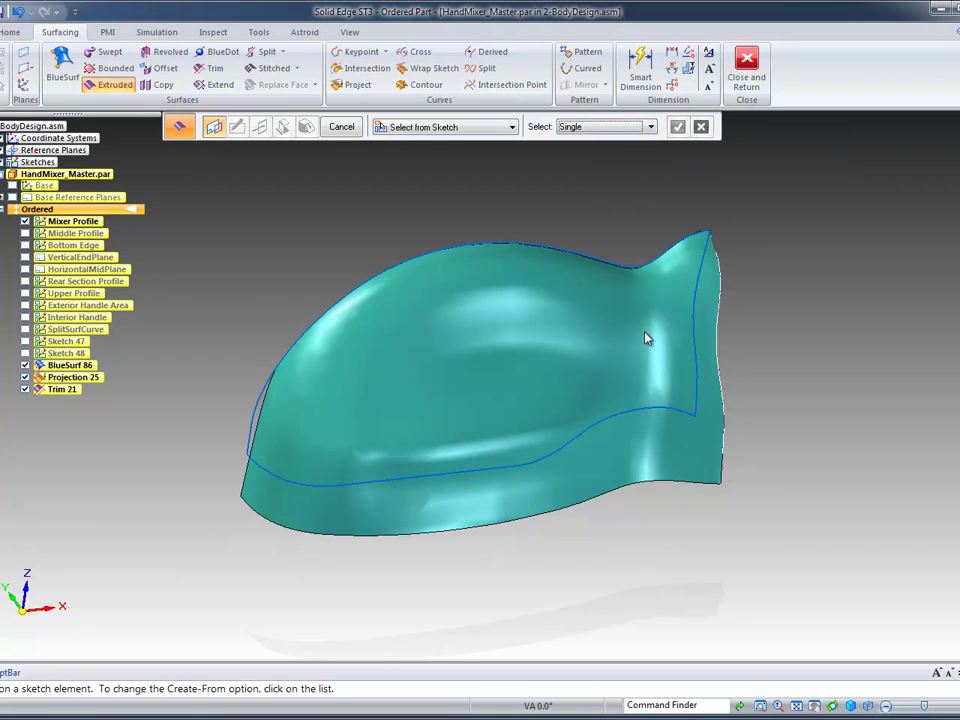
pyautogui.click(471, 473)
pyautogui.click(308, 490)
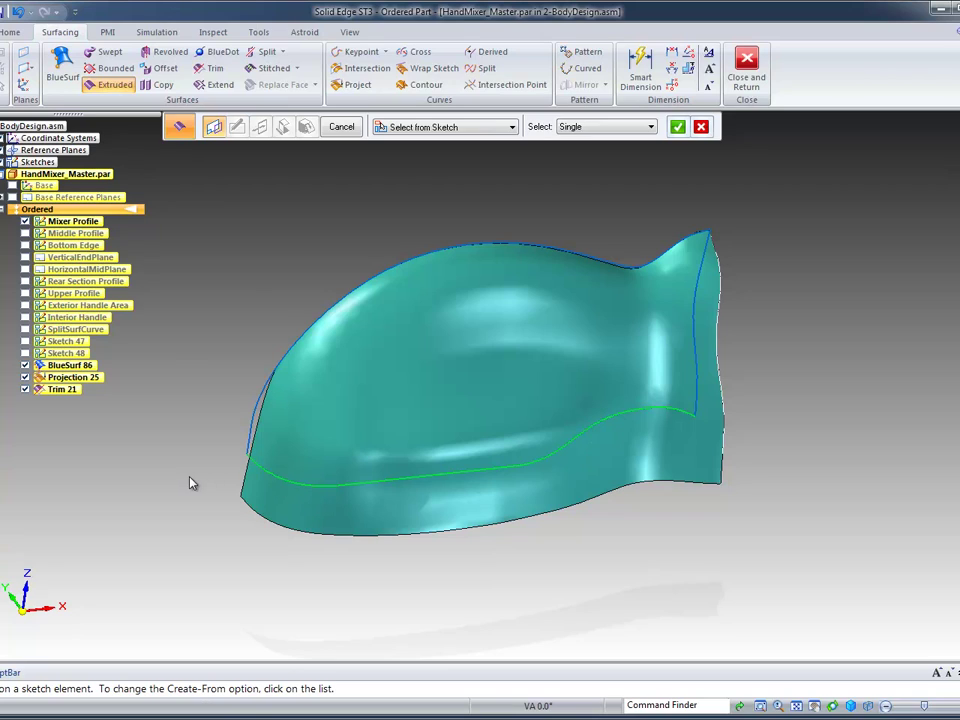
pyautogui.rightClick(307, 209)
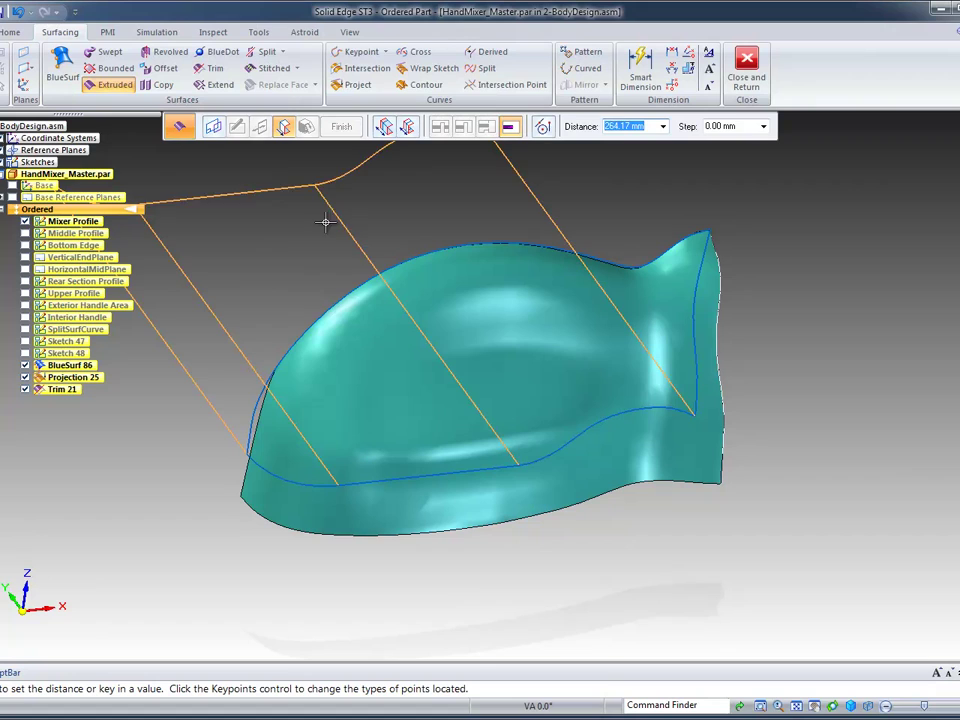
pyautogui.click(640, 540)
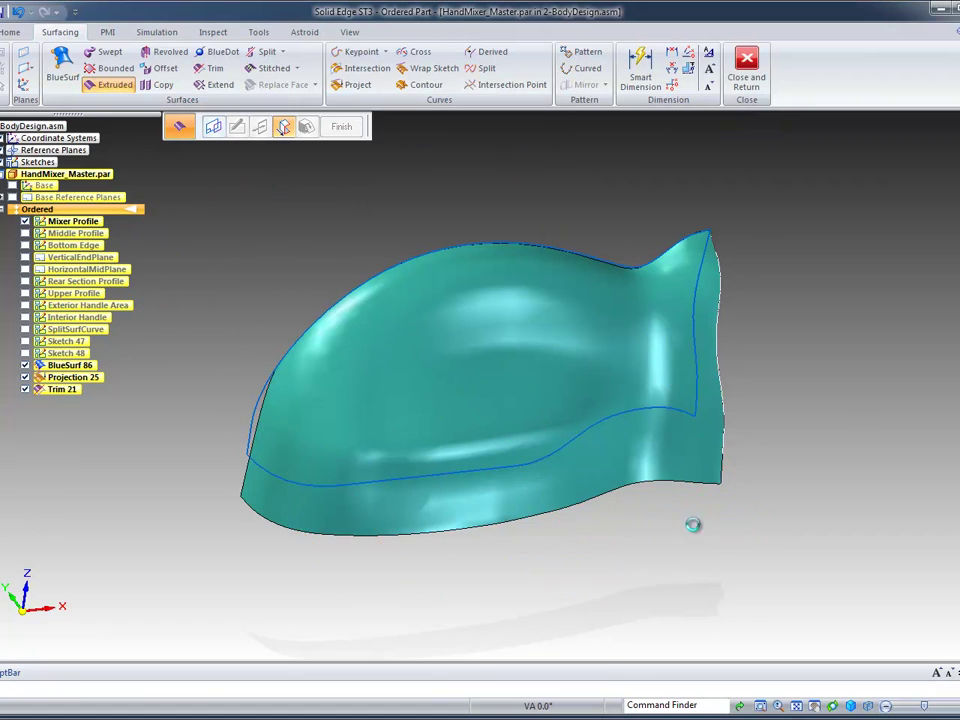
pyautogui.moveTo(849, 411); pyautogui.dragTo(396, 506, button='middle')
pyautogui.moveTo(579, 482); pyautogui.dragTo(812, 238, button='middle')
# Trim the mixer body surface along the entire extruded surface, selected as a body, removing the portion below it.
pyautogui.click(215, 70)
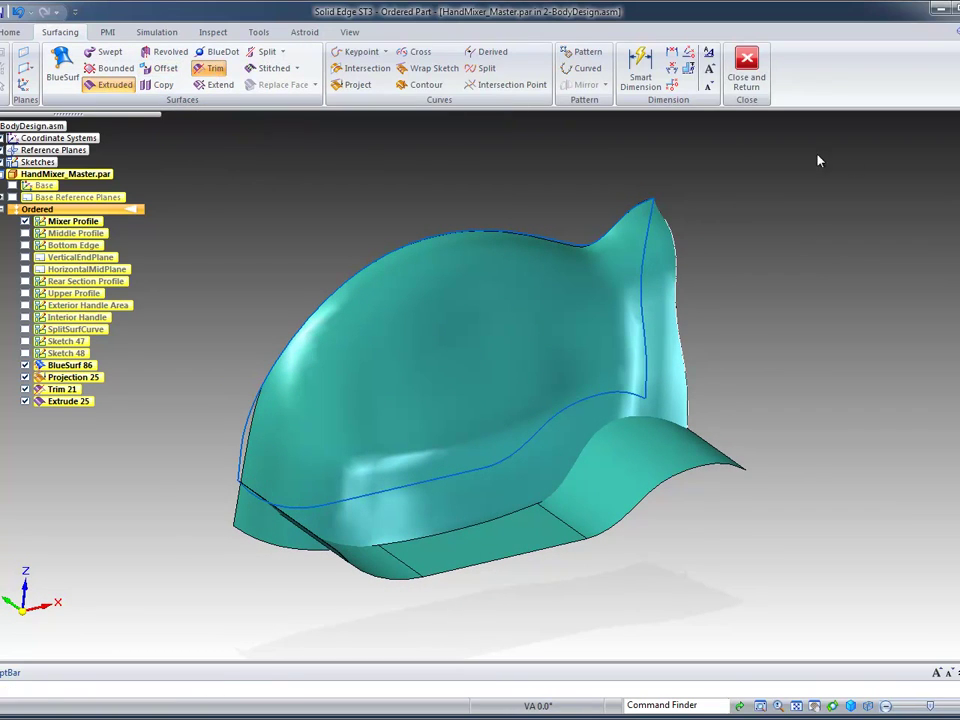
pyautogui.click(660, 330)
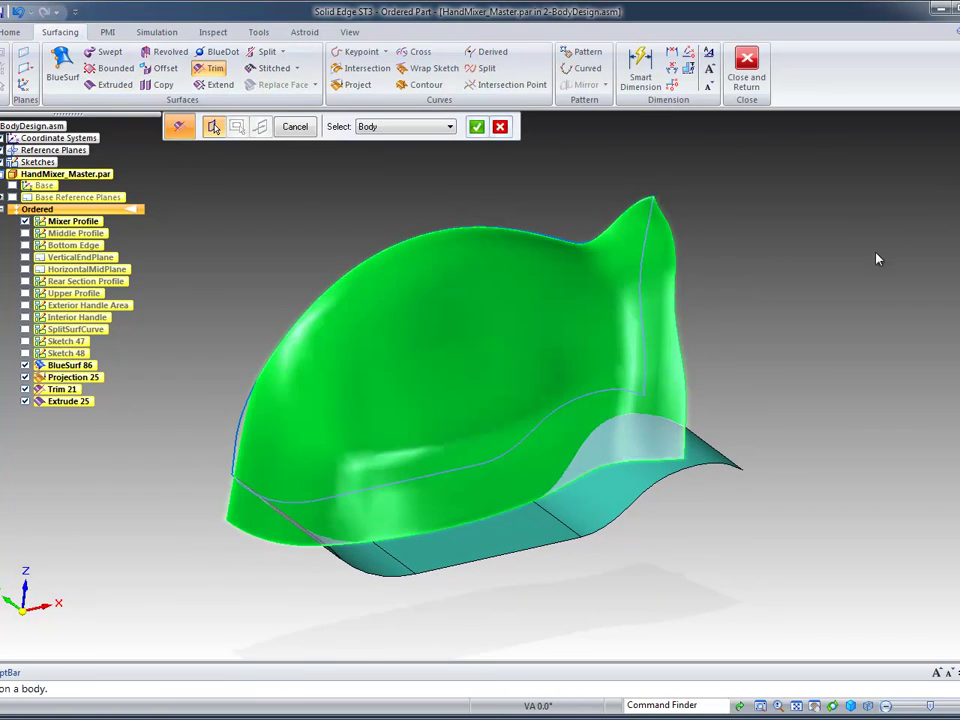
pyautogui.rightClick(891, 254)
pyautogui.click(451, 128)
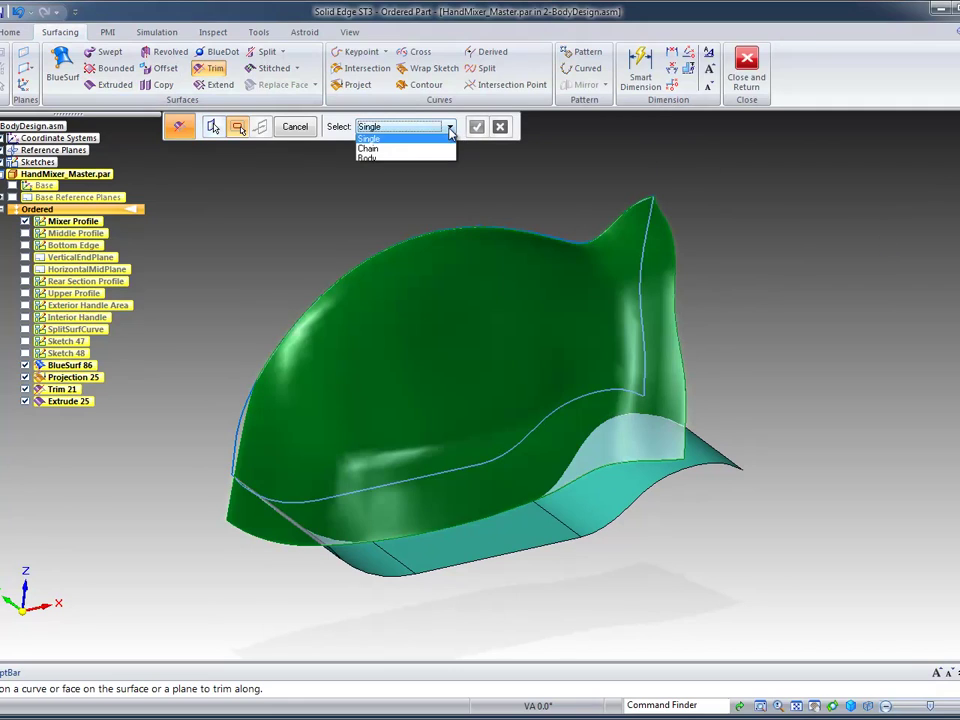
pyautogui.click(408, 160)
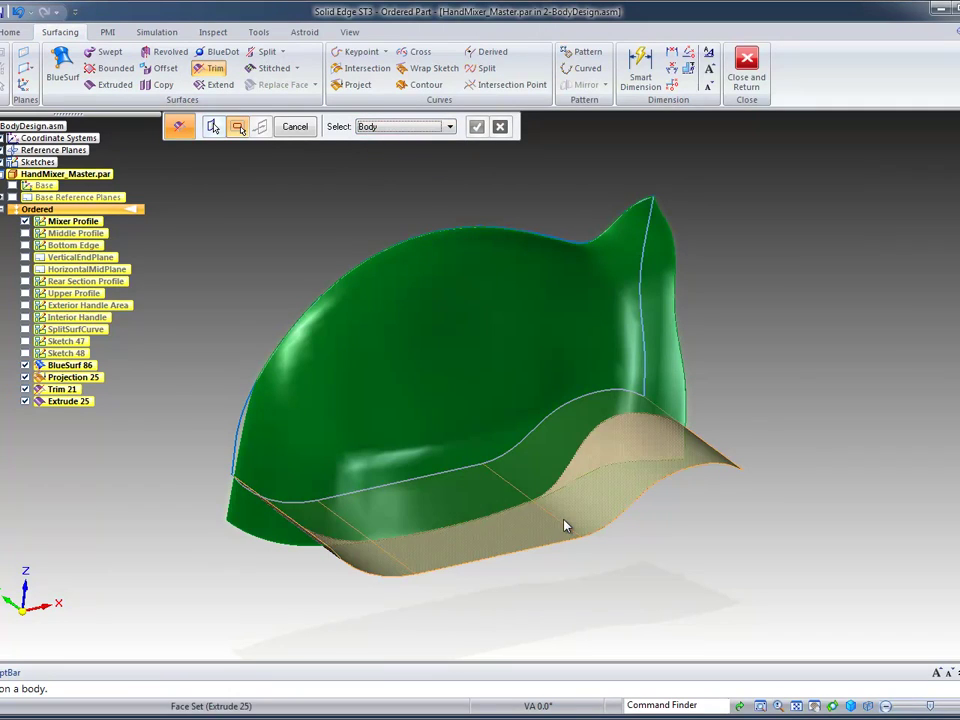
pyautogui.click(600, 521)
pyautogui.press('Return')
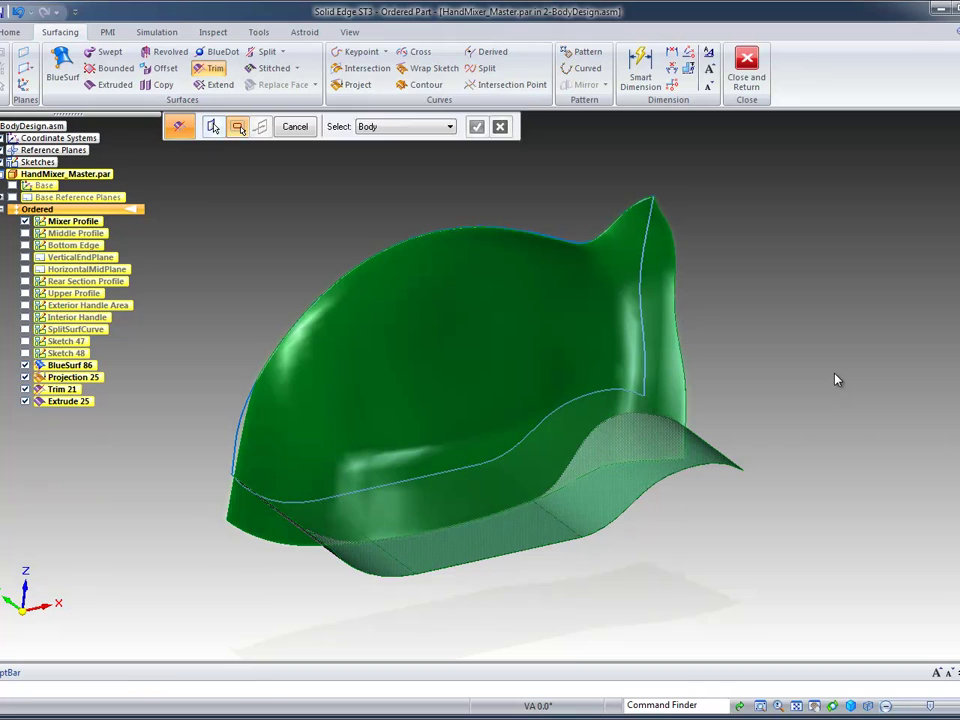
pyautogui.moveTo(693, 537); pyautogui.dragTo(716, 576, button='middle')
pyautogui.click(716, 576)
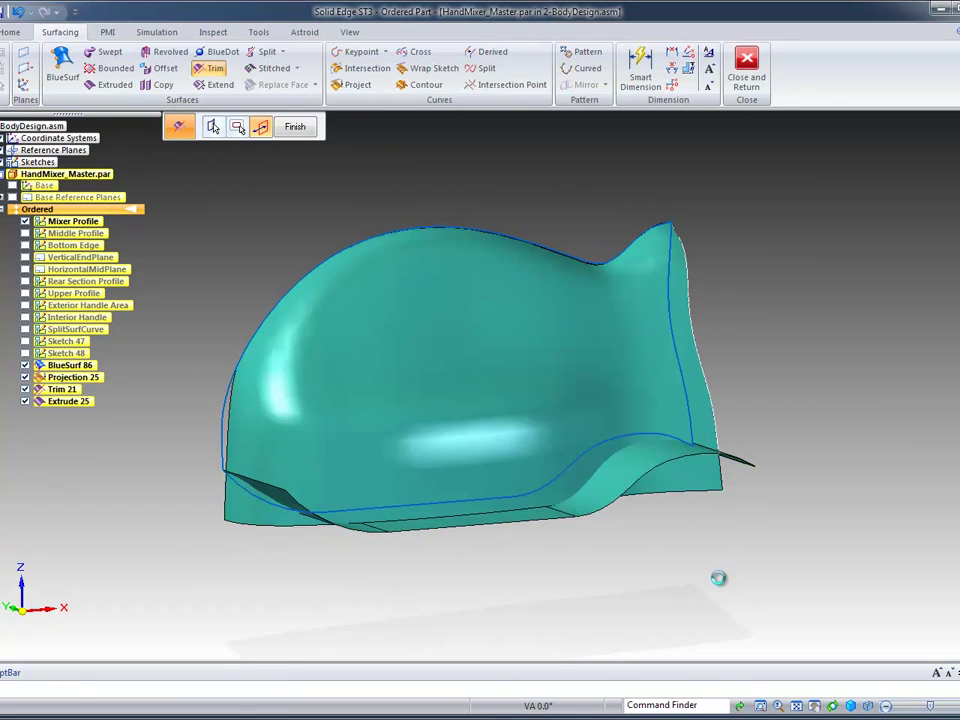
pyautogui.hotkey('ctrl', 'f')
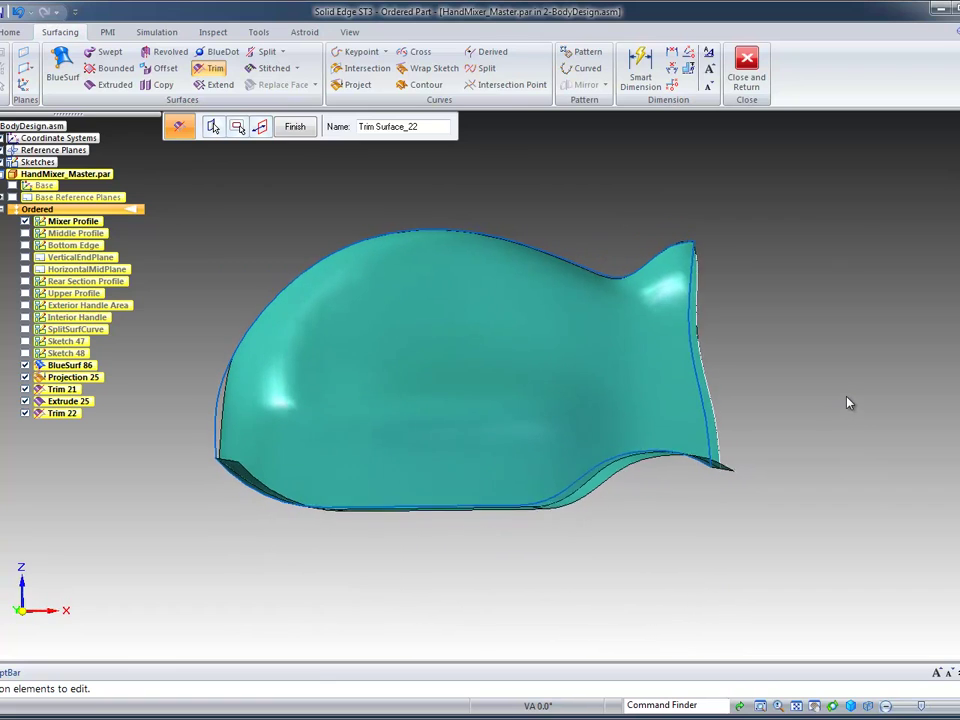
pyautogui.moveTo(847, 397); pyautogui.dragTo(911, 328, button='middle')
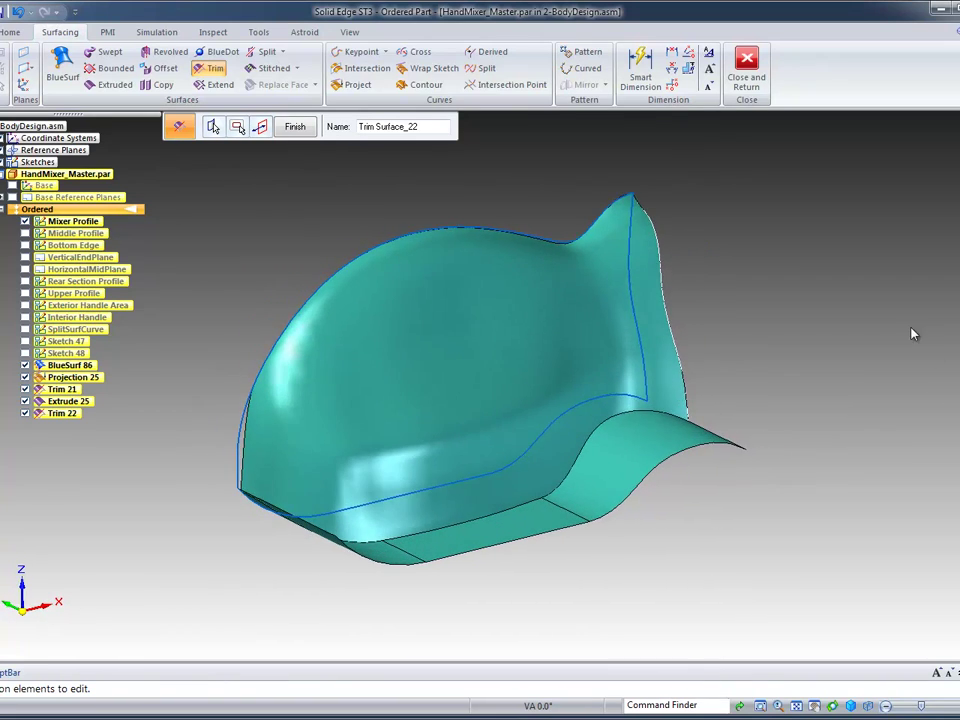
pyautogui.click(295, 126)
pyautogui.press('Escape')
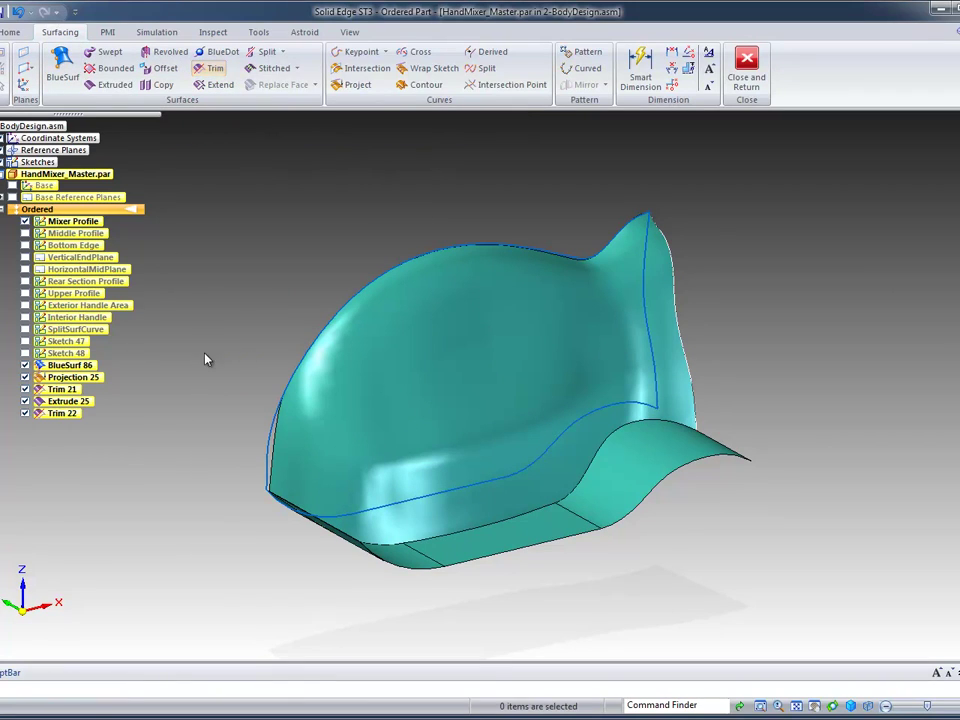
# Hide the extruded surface, all curves and all sketches so only the trimmed body surface is displayed.
pyautogui.click(24, 401)
pyautogui.moveTo(773, 383); pyautogui.dragTo(760, 283, button='middle')
pyautogui.hotkey('ctrl', 'f')
pyautogui.rightClick(760, 283)
pyautogui.moveTo(855, 423)
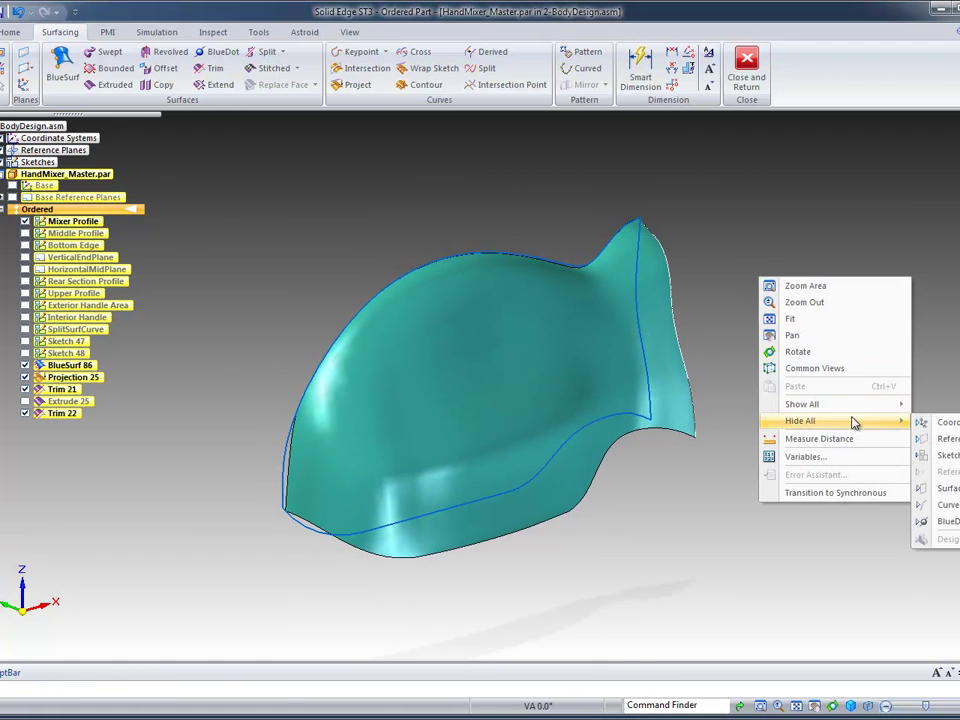
pyautogui.click(948, 506)
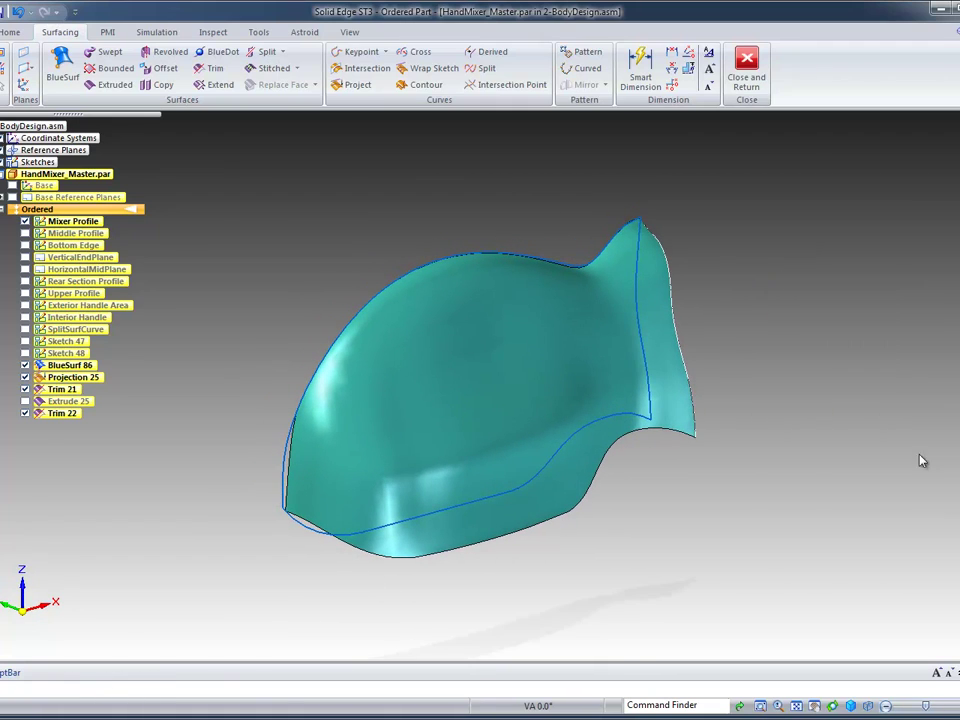
pyautogui.rightClick(735, 247)
pyautogui.moveTo(792, 388)
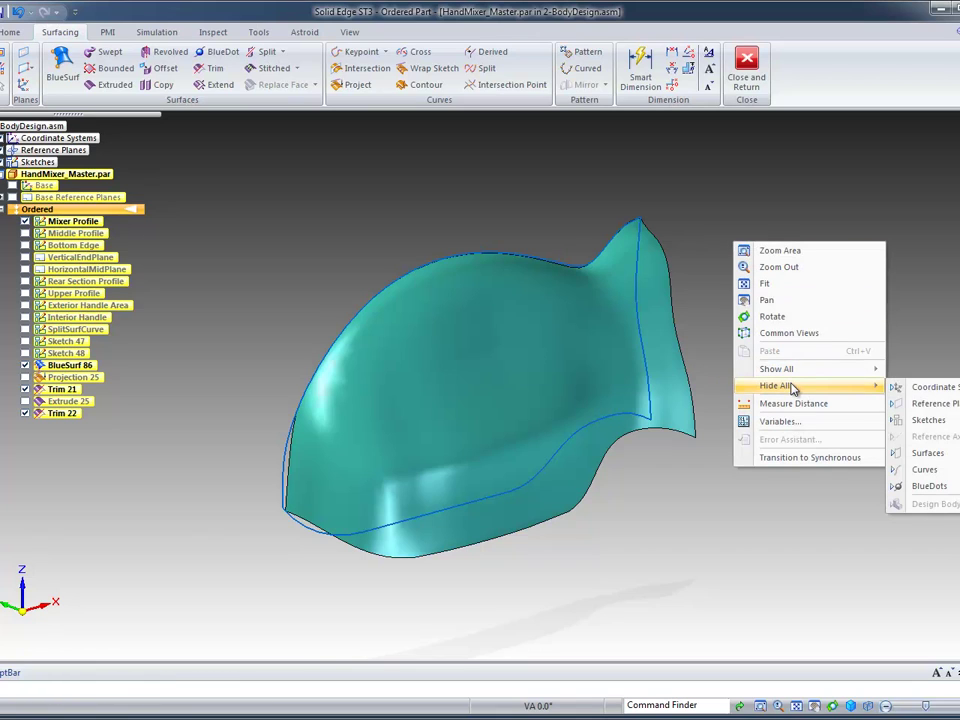
pyautogui.click(950, 446)
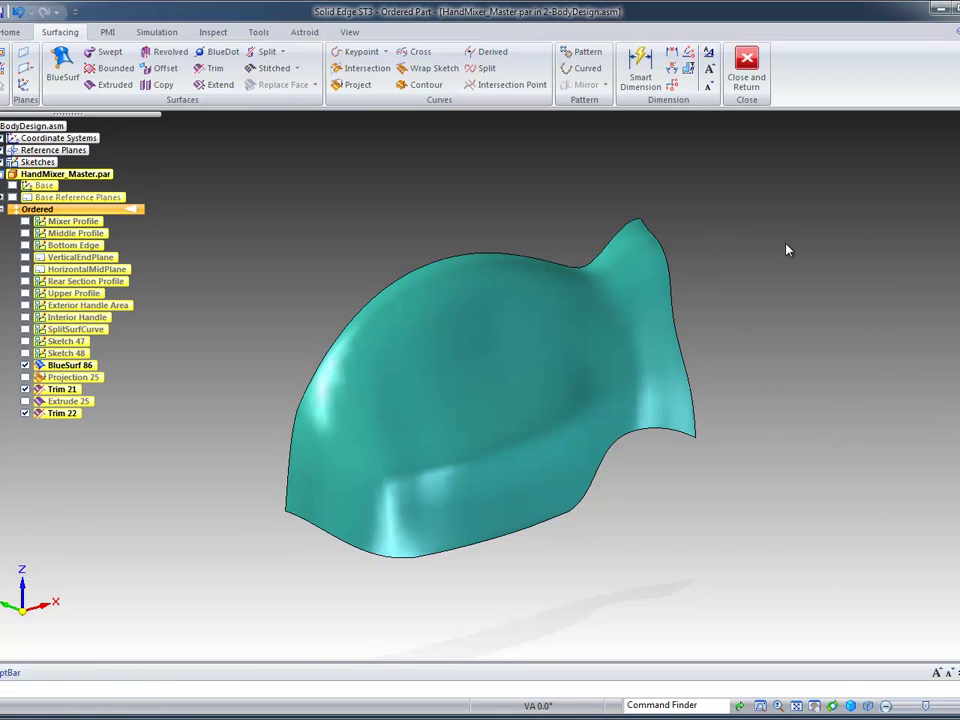
pyautogui.moveTo(786, 245); pyautogui.dragTo(850, 233, button='middle')
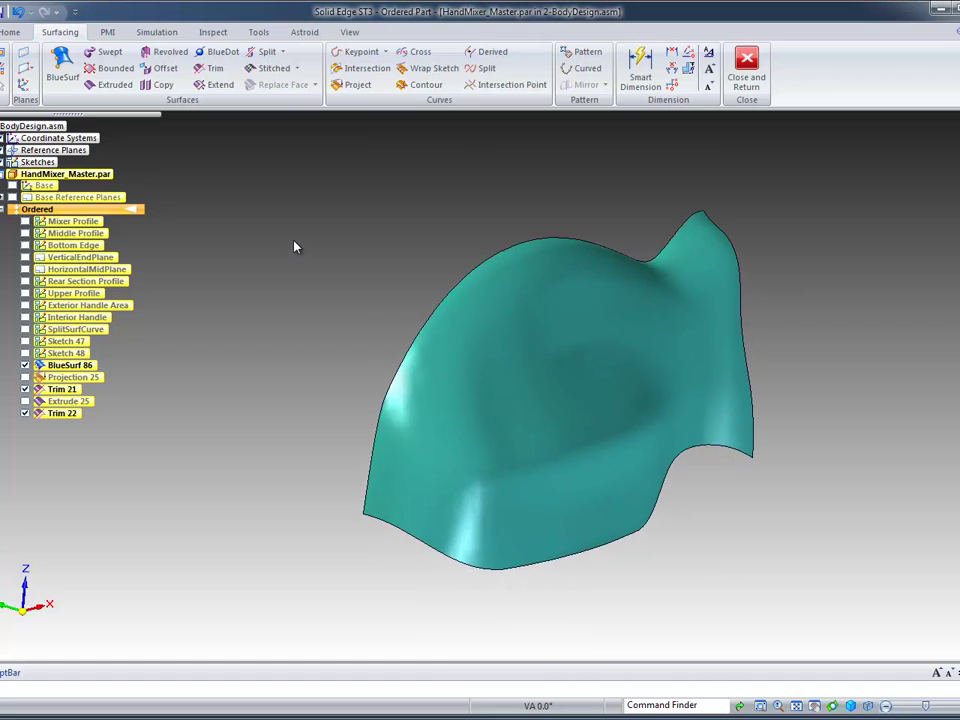
# Create a reference plane parallel to the Front (xz) plane, offset 10 mm toward the body surface.
pyautogui.click(62, 65)
pyautogui.click(30, 70)
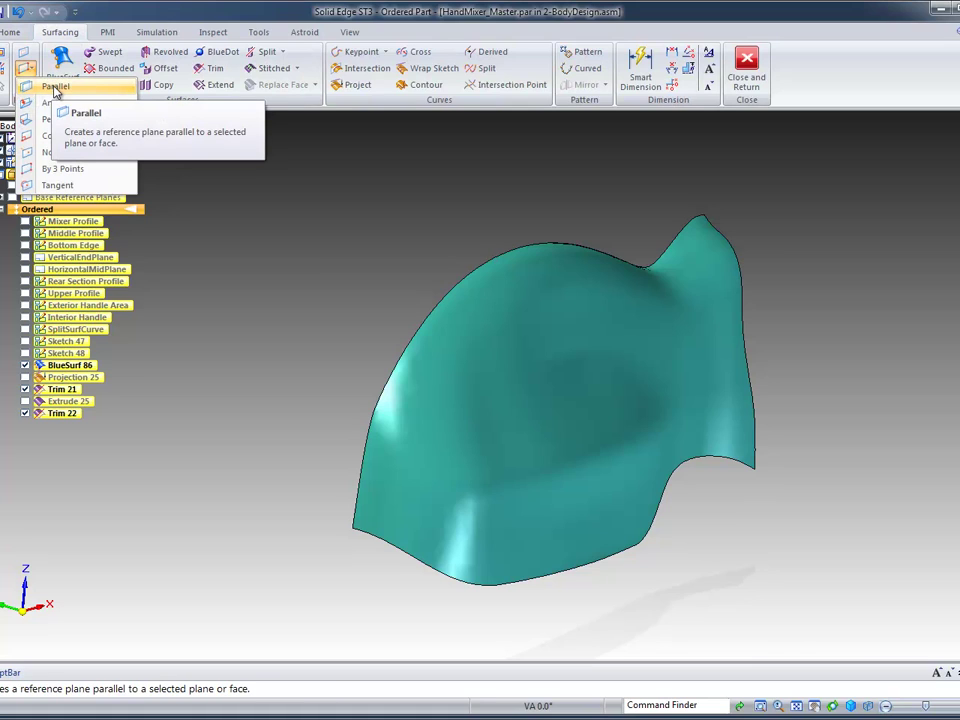
pyautogui.click(55, 88)
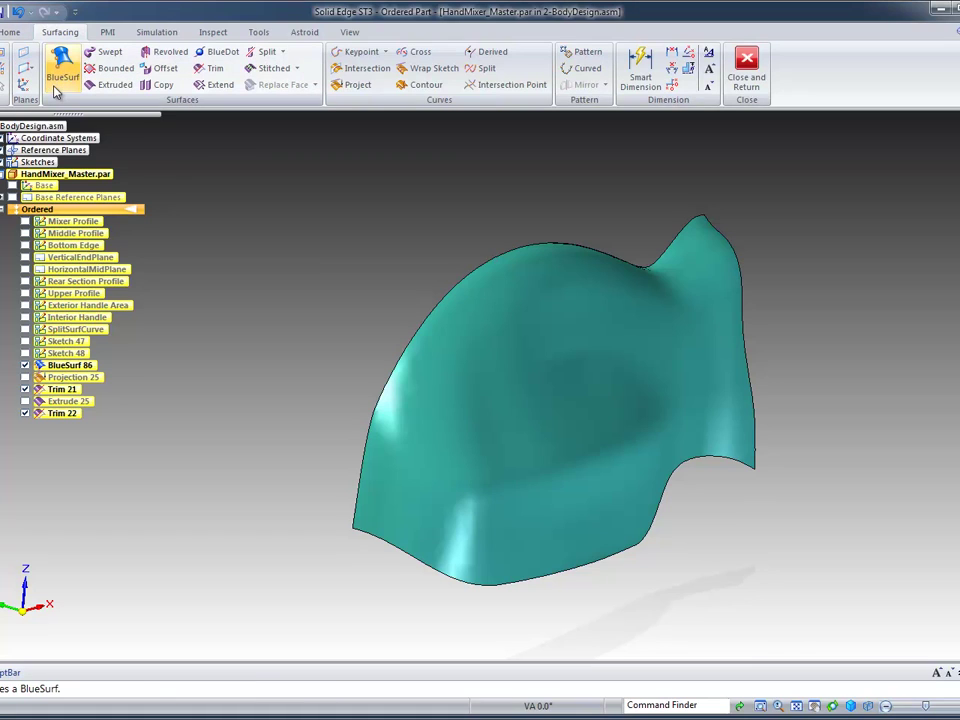
pyautogui.click(2, 197)
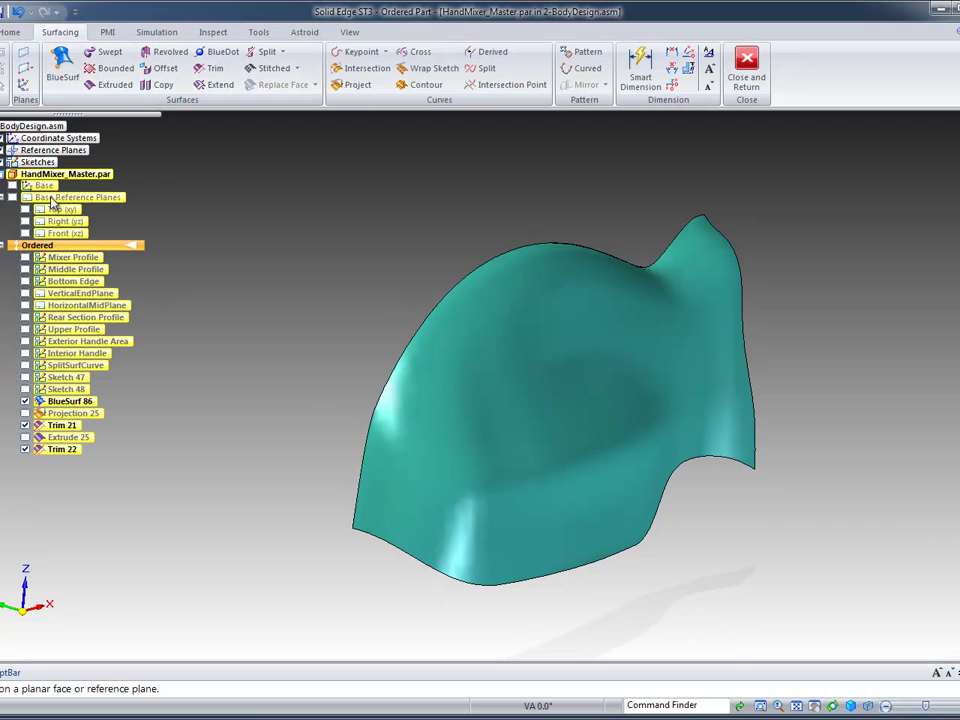
pyautogui.click(64, 234)
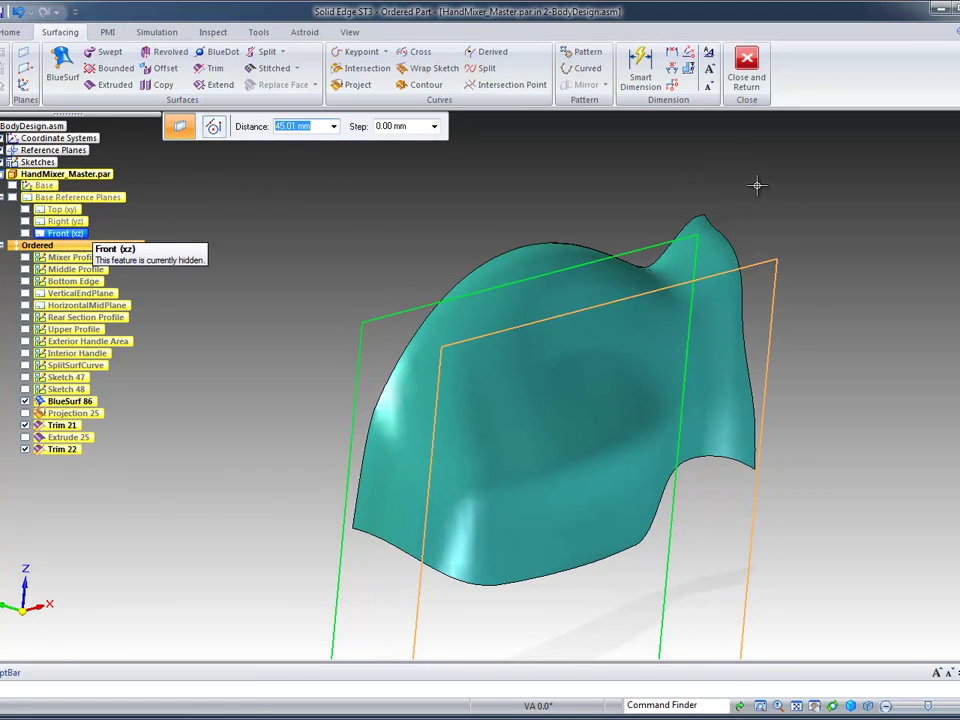
pyautogui.write('10')
pyautogui.press('Tab')
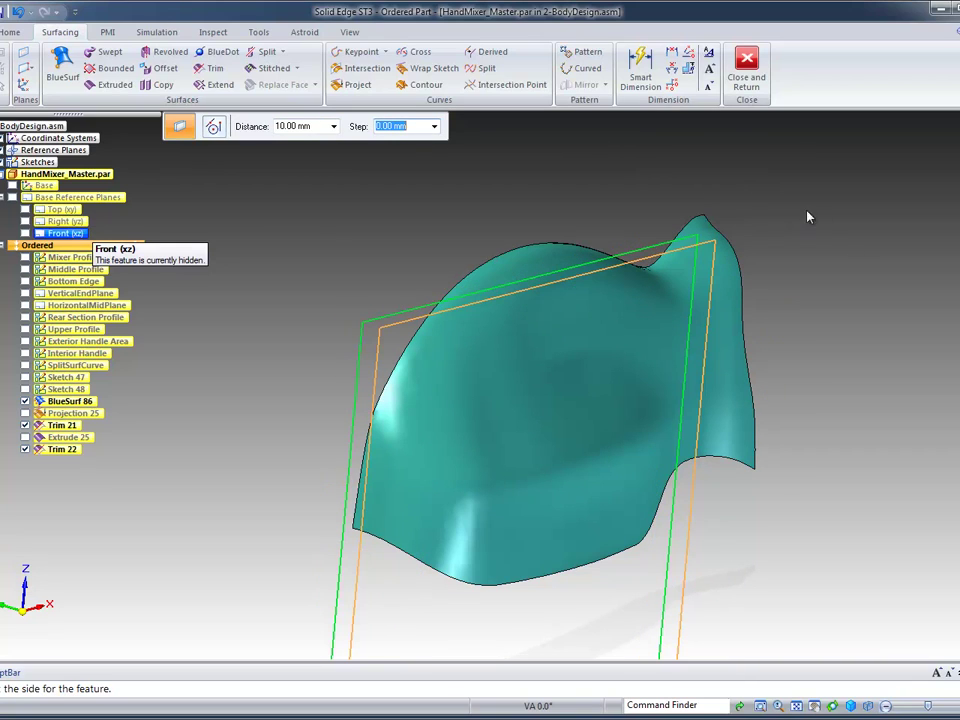
pyautogui.click(848, 255)
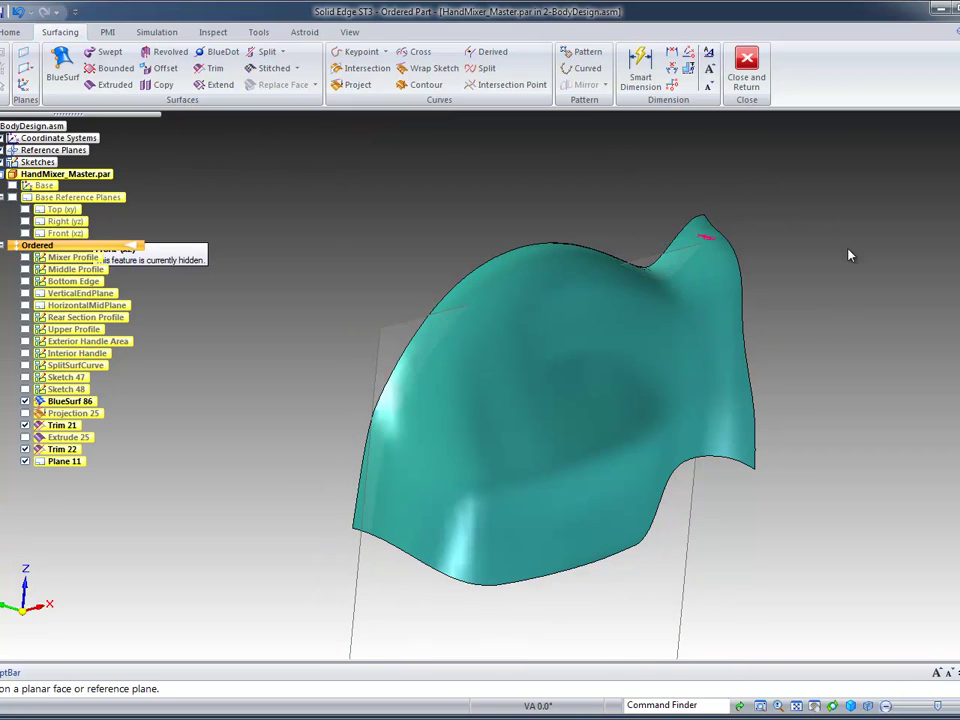
# Trim the mixer body surface along the 10 mm offset plane, removing the narrow strip on the Front (xz) plane side.
pyautogui.hotkey('ctrl', 'l')
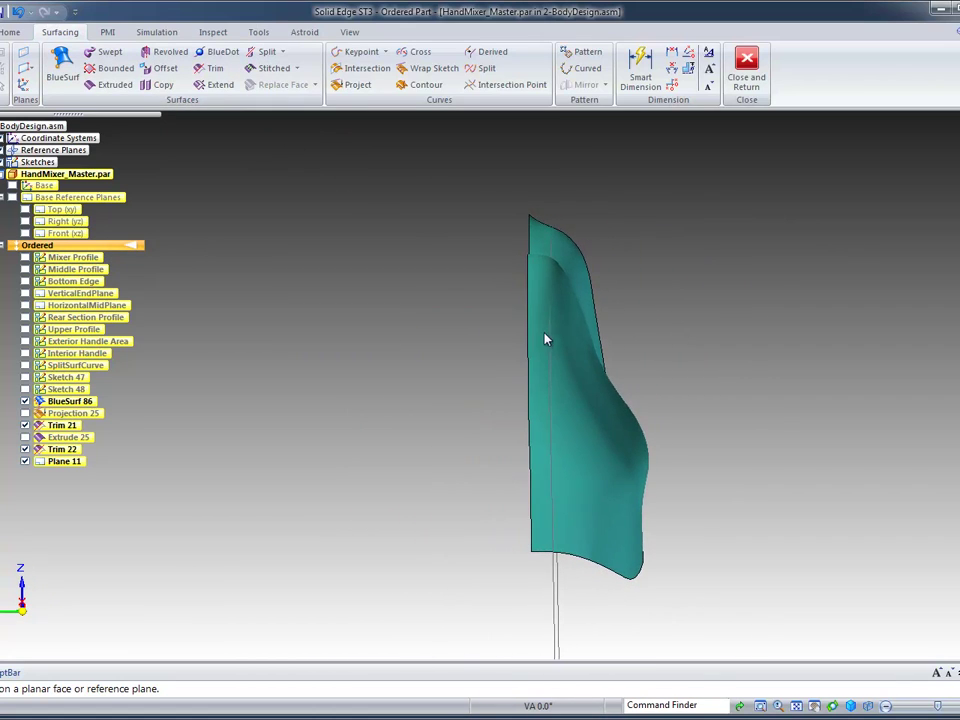
pyautogui.hotkey('ctrl', 'i')
pyautogui.click(215, 70)
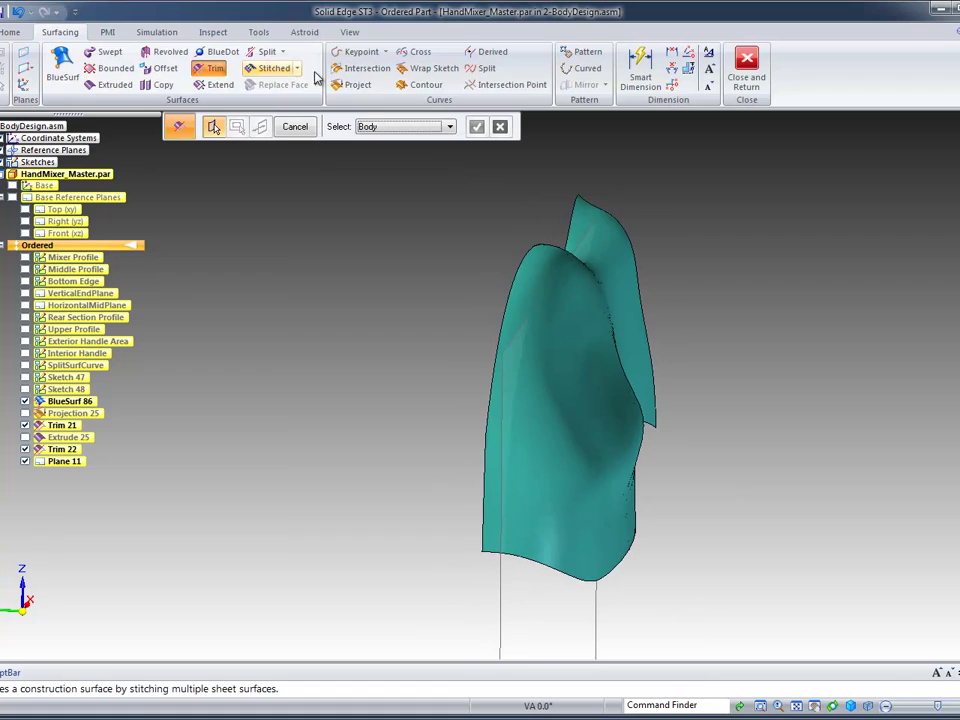
pyautogui.click(633, 274)
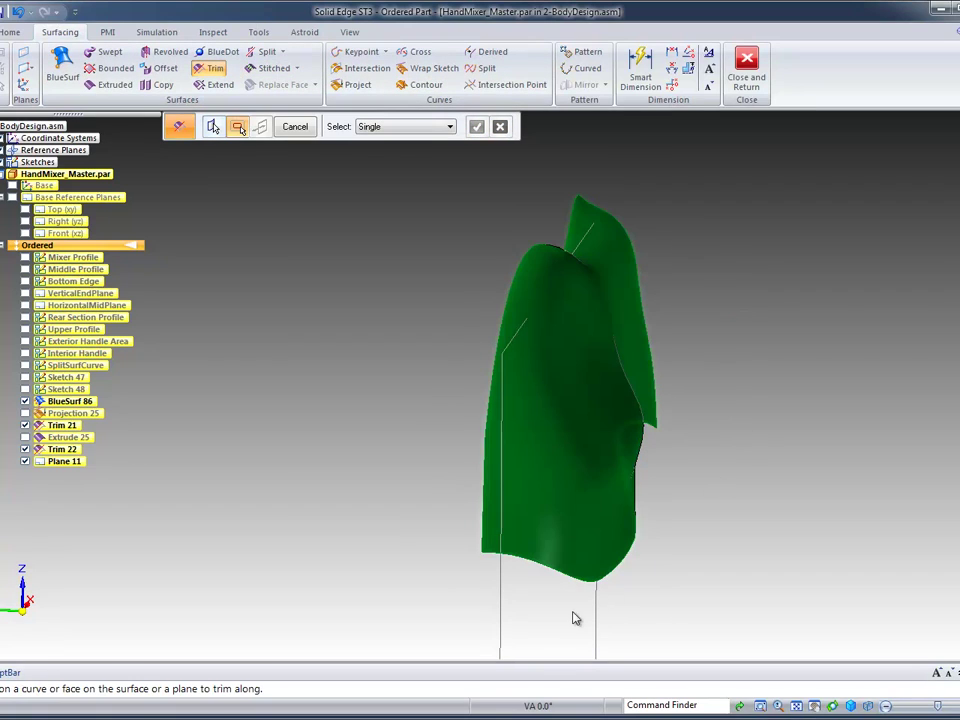
pyautogui.click(566, 619)
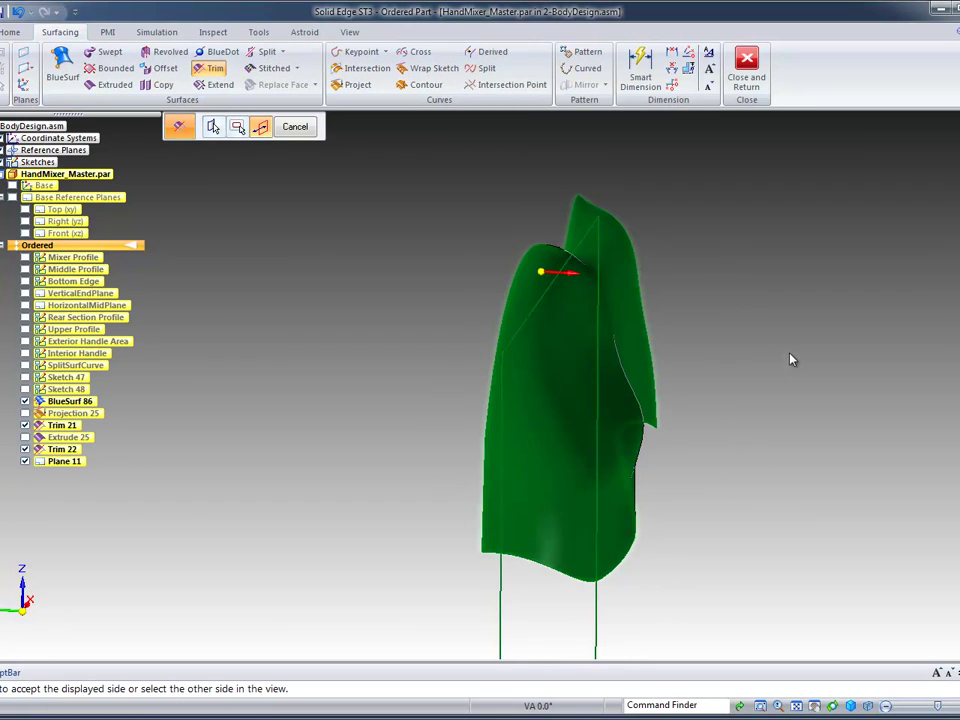
pyautogui.click(313, 241)
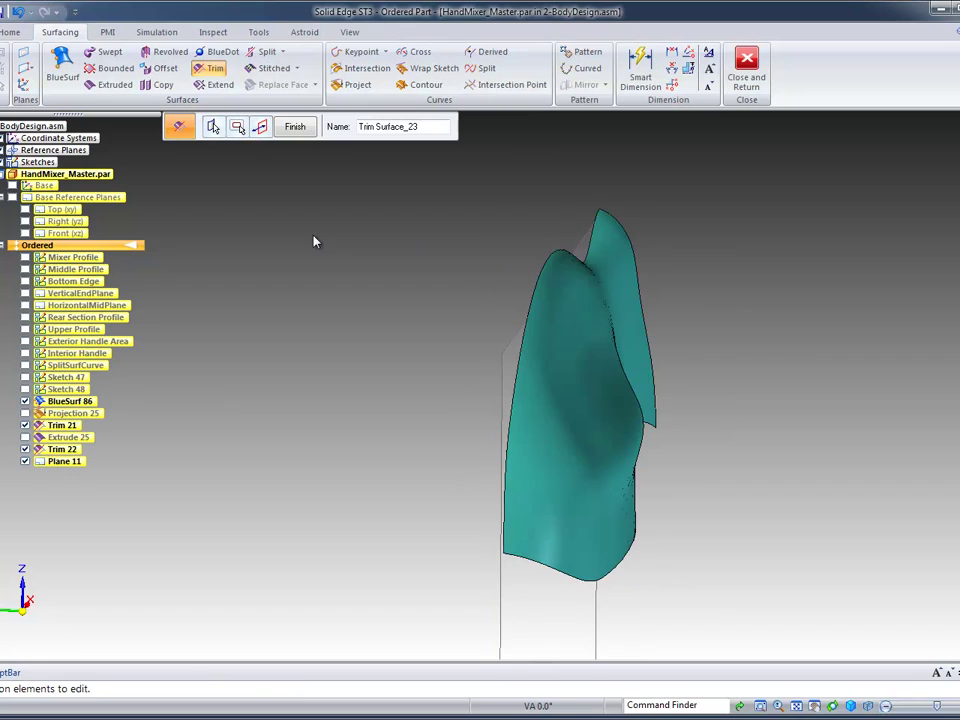
pyautogui.moveTo(410, 297); pyautogui.dragTo(566, 277, button='middle')
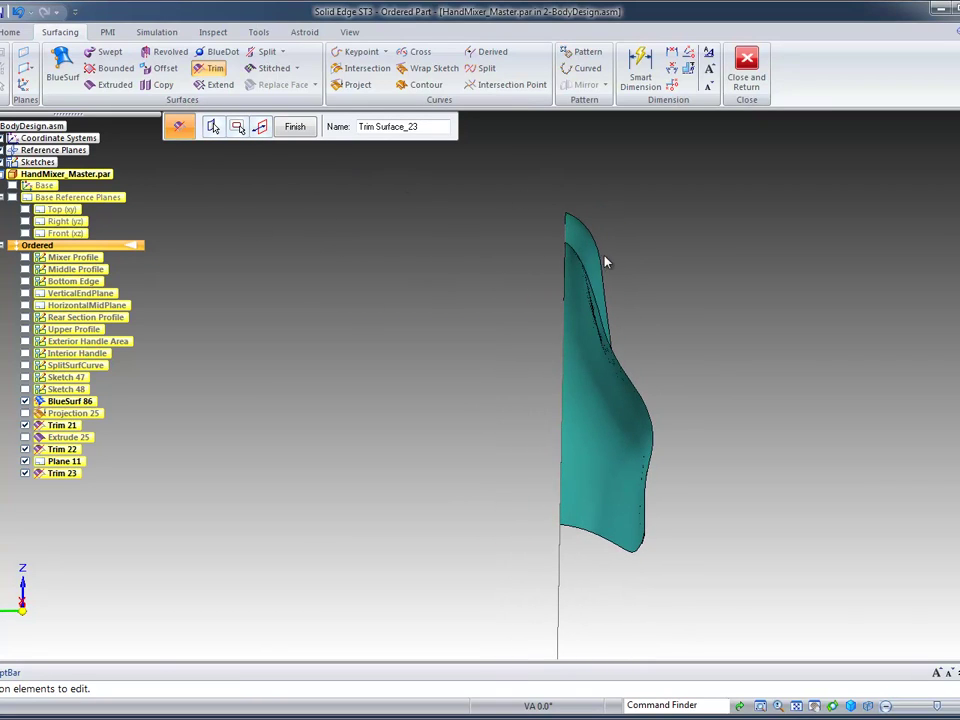
pyautogui.moveTo(511, 256); pyautogui.dragTo(293, 127, button='middle')
pyautogui.click(294, 126)
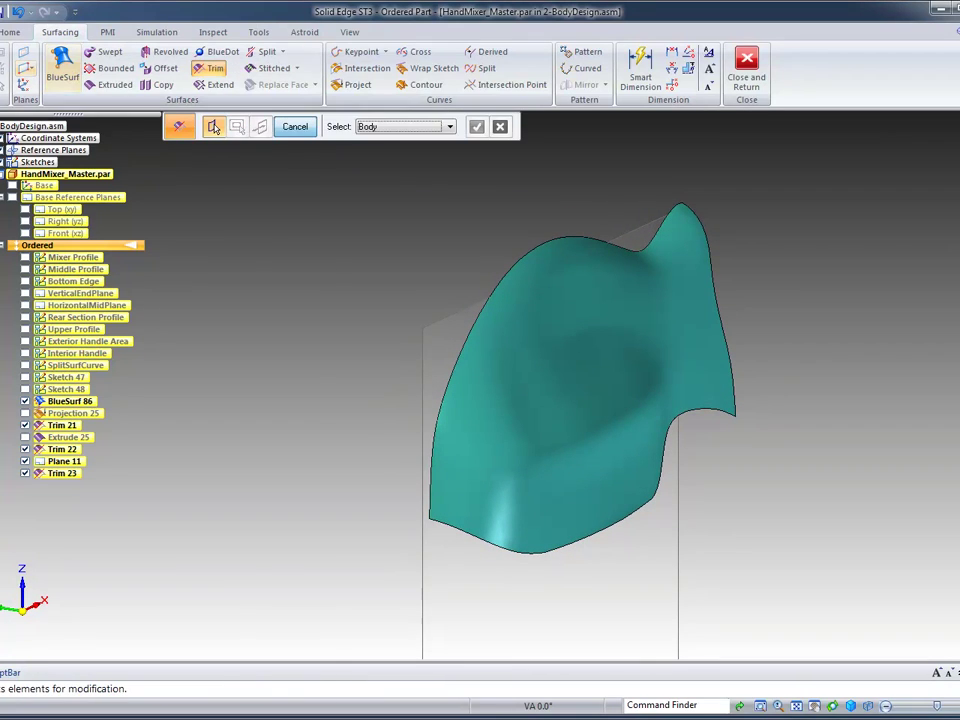
pyautogui.press('Escape')
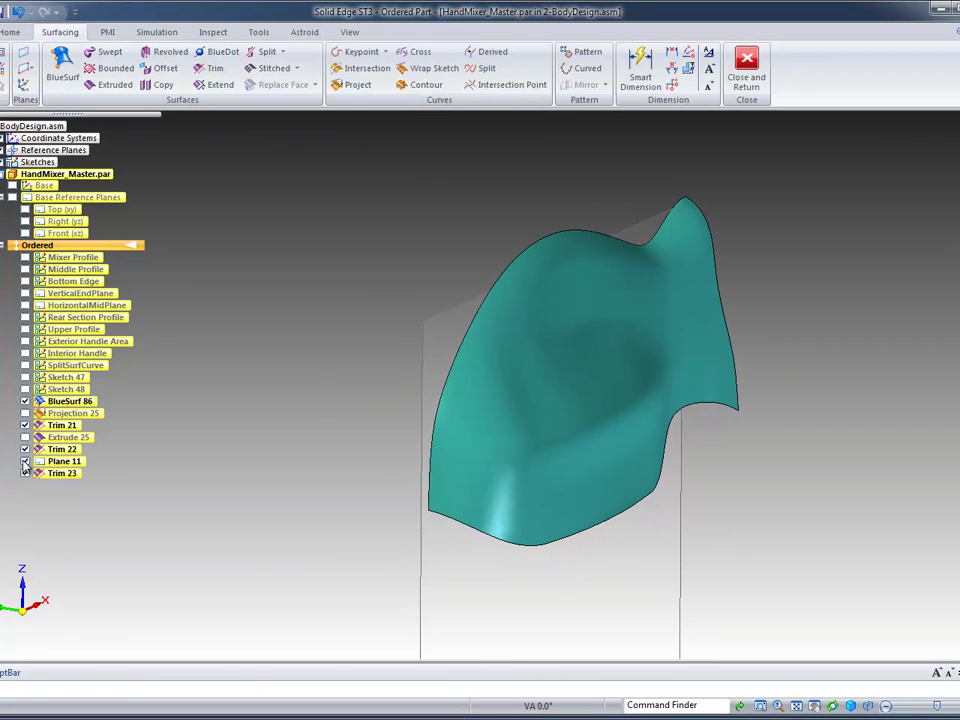
# Hide the 10 mm offset plane and show the Front (xz) base reference plane.
pyautogui.click(25, 461)
pyautogui.moveTo(840, 342); pyautogui.dragTo(893, 340, button='middle')
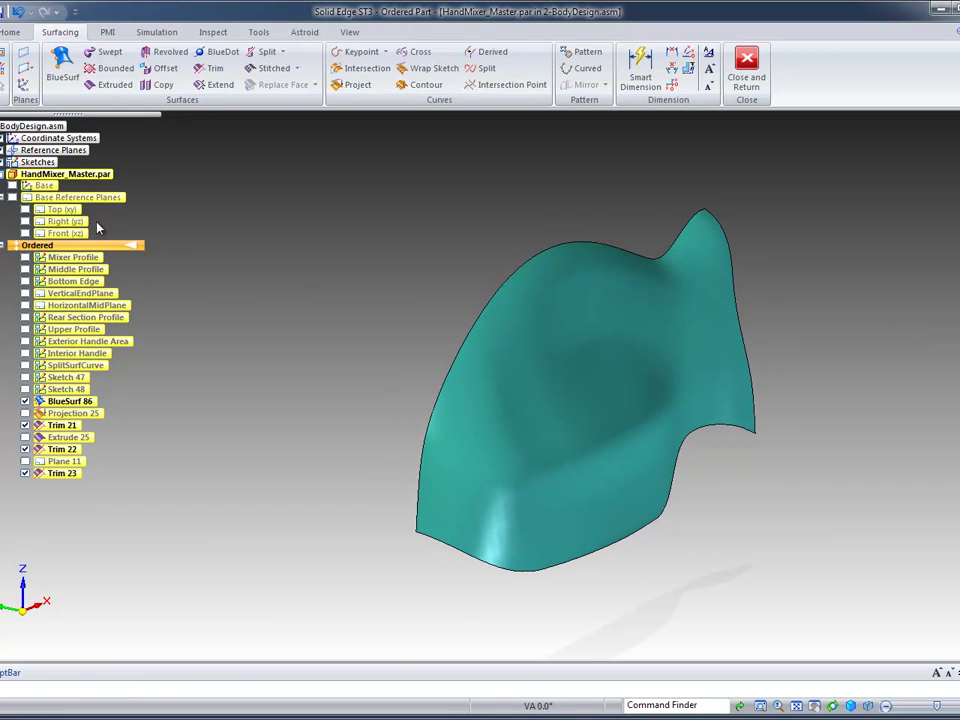
pyautogui.click(25, 233)
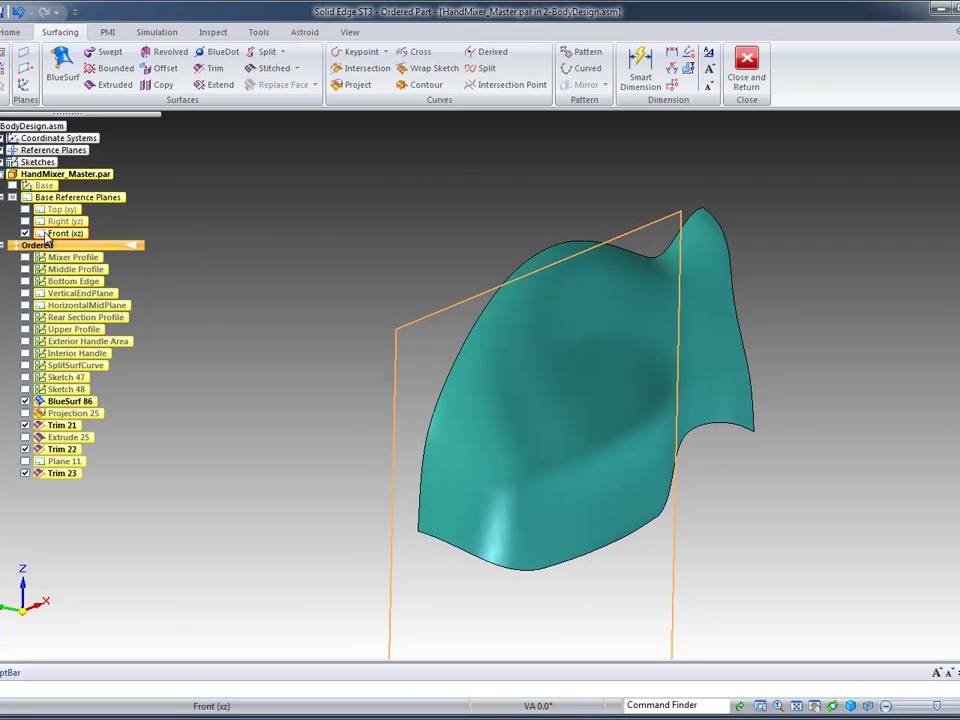
# Mirror the trimmed mixer body surface as a copy across the Front (xz) reference plane.
pyautogui.moveTo(738, 195); pyautogui.dragTo(556, 343, button='middle')
pyautogui.hotkey('ctrl', 't')
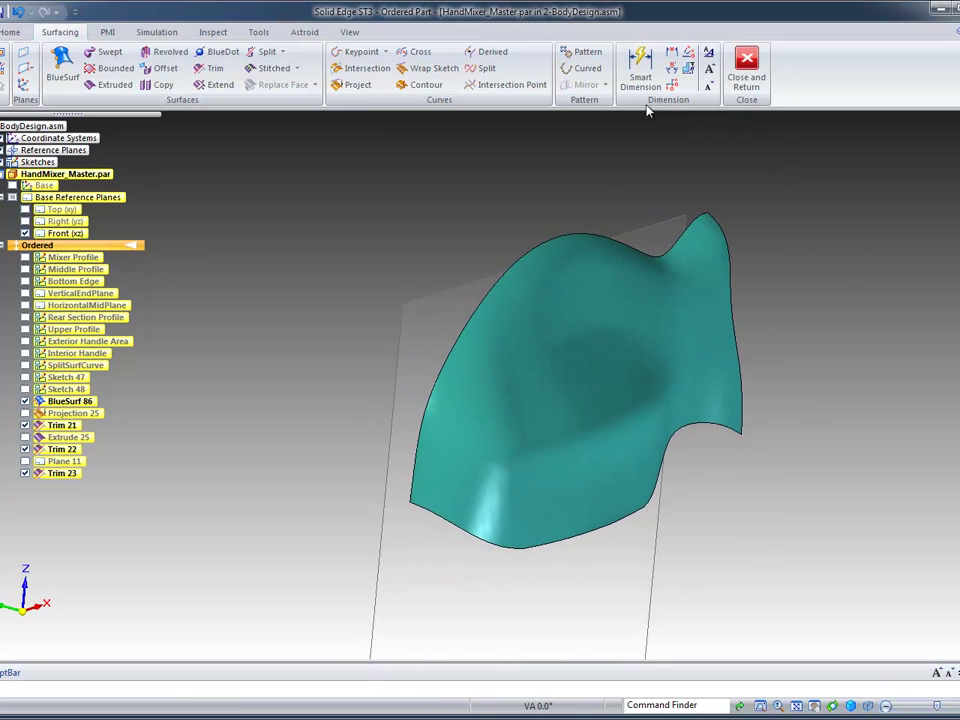
pyautogui.click(10, 32)
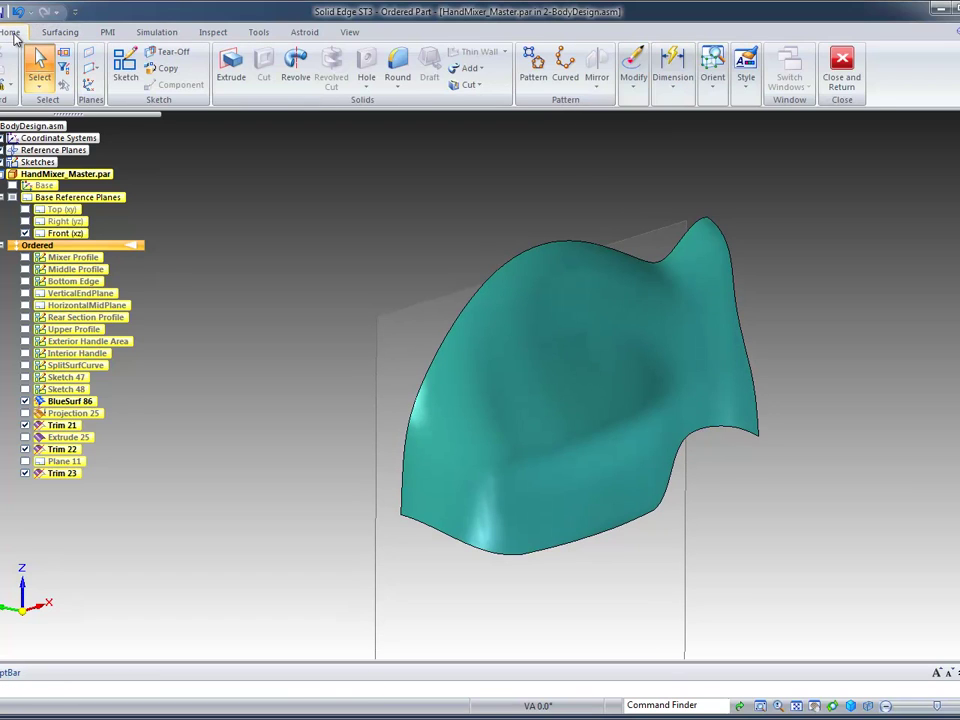
pyautogui.click(594, 90)
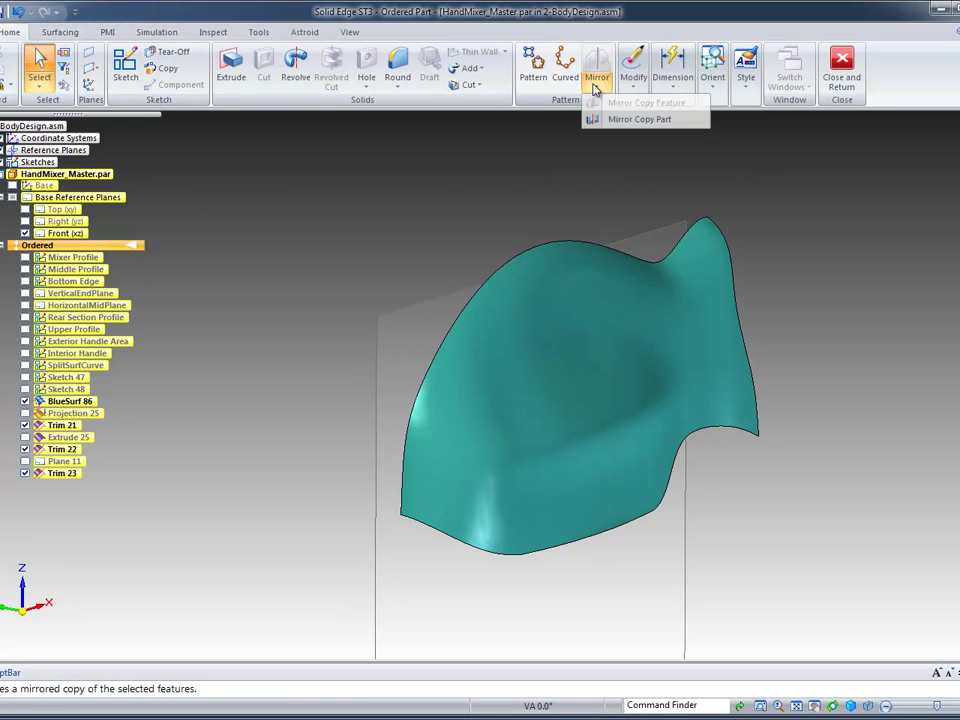
pyautogui.click(638, 119)
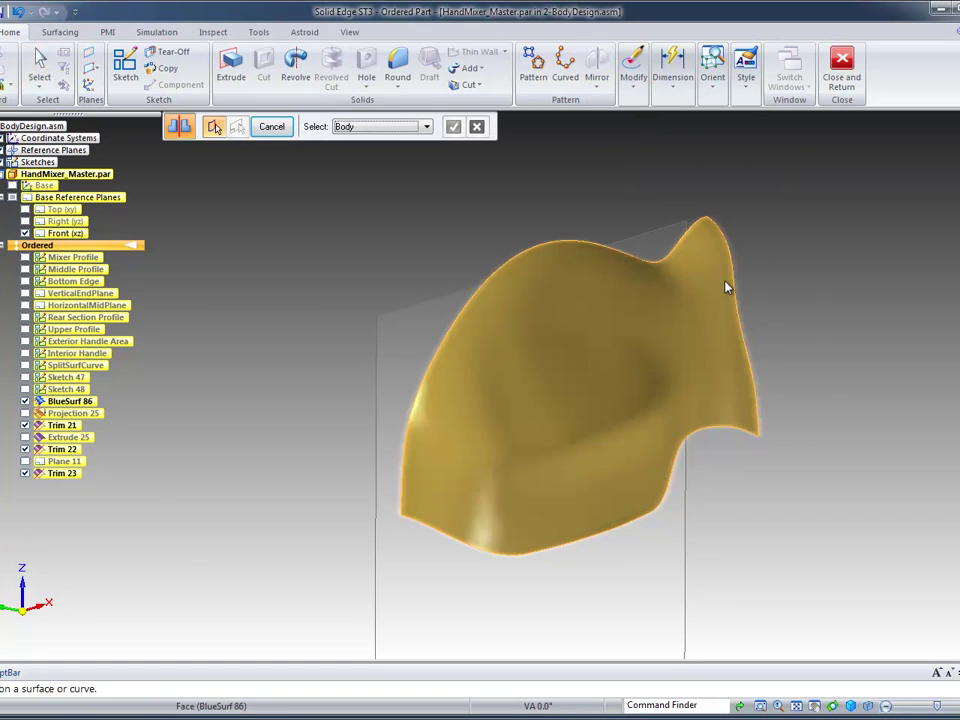
pyautogui.click(724, 283)
pyautogui.rightClick(817, 237)
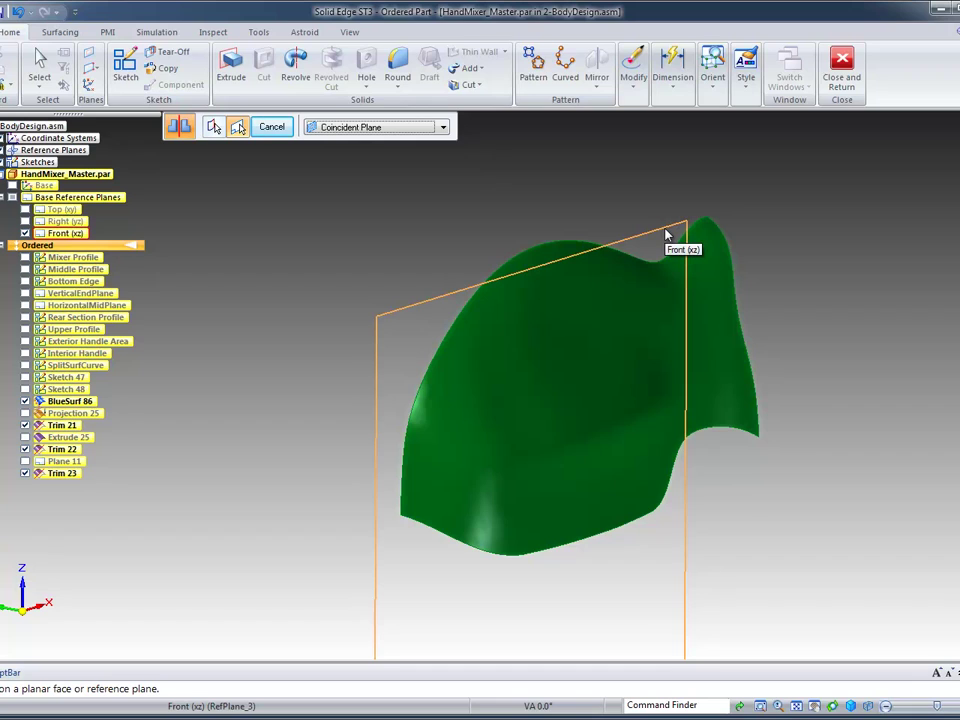
pyautogui.click(703, 208)
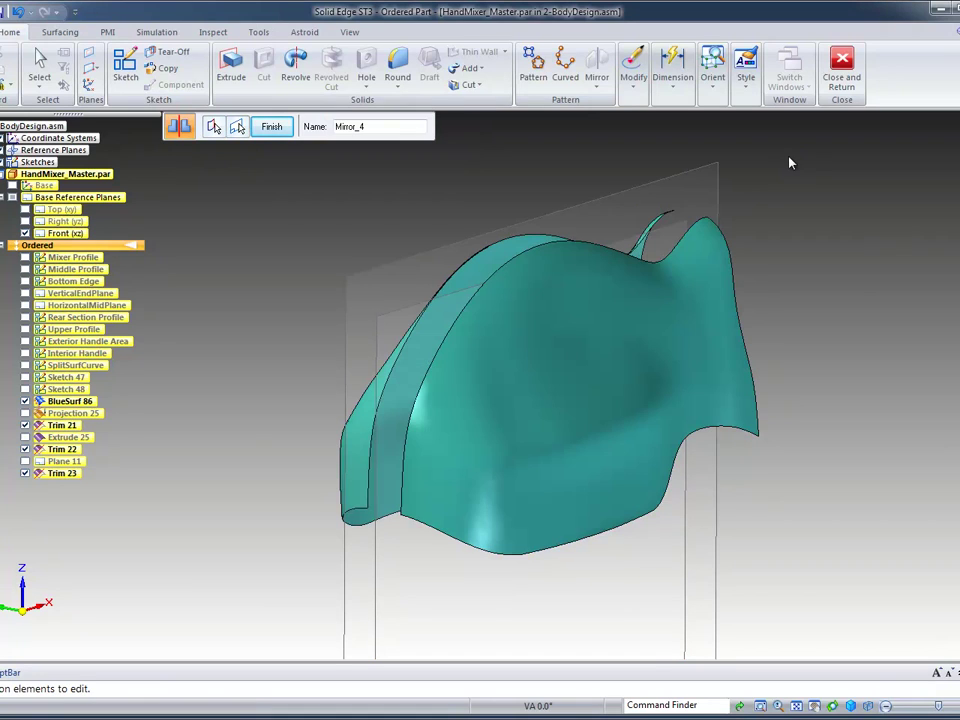
pyautogui.click(271, 126)
pyautogui.click(40, 65)
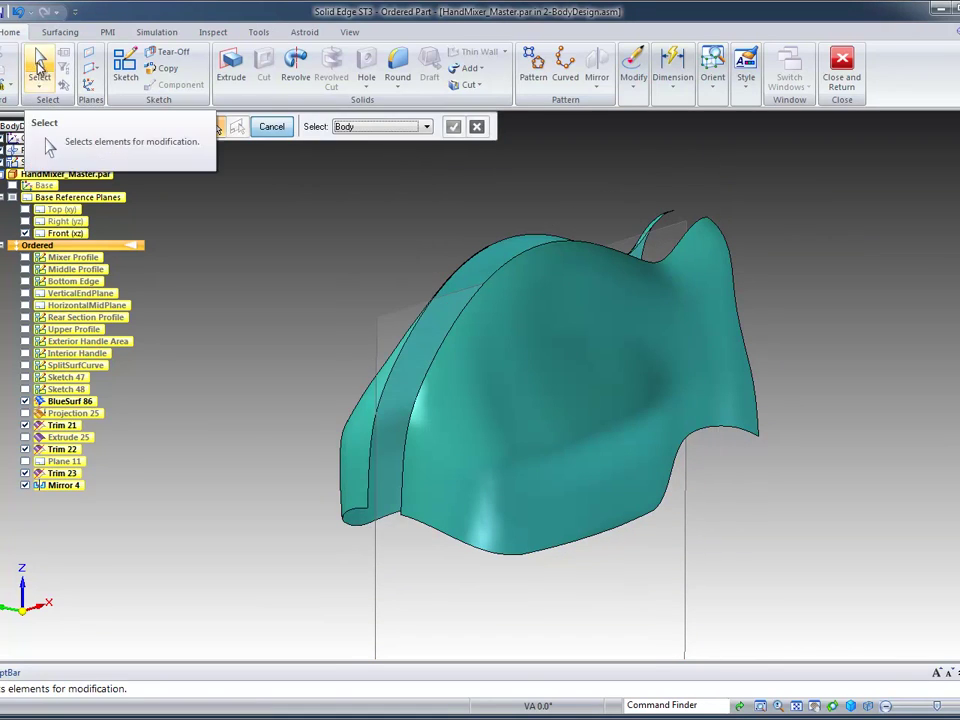
# Hide the Front (xz) base reference plane and examine the gap between the two body halves.
pyautogui.click(24, 234)
pyautogui.moveTo(854, 249); pyautogui.dragTo(517, 326, button='middle')
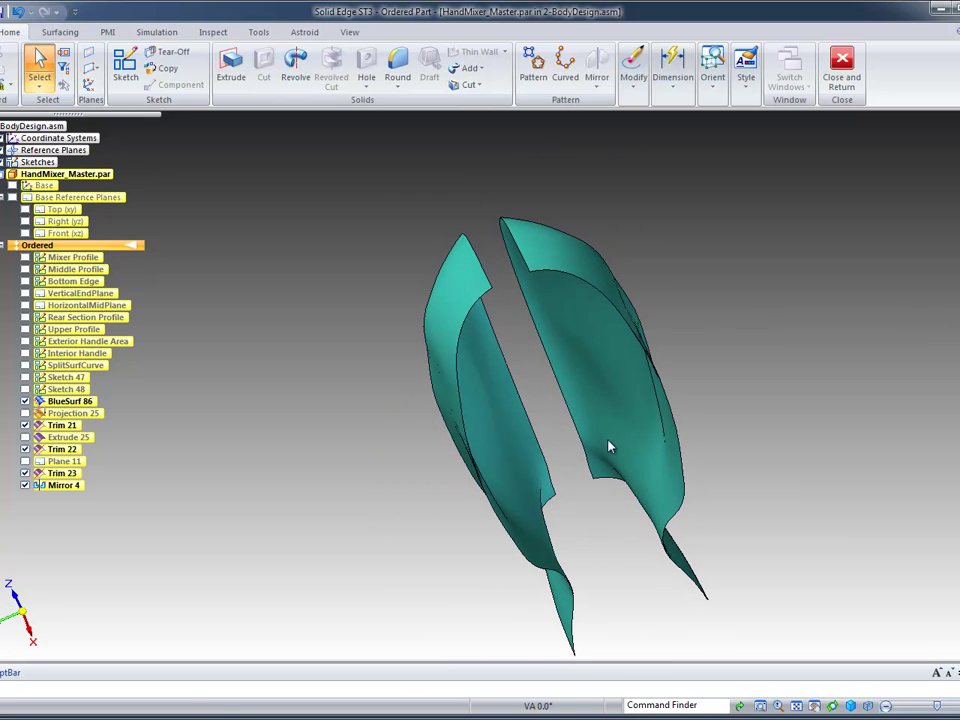
pyautogui.moveTo(608, 447); pyautogui.dragTo(843, 227, button='middle')
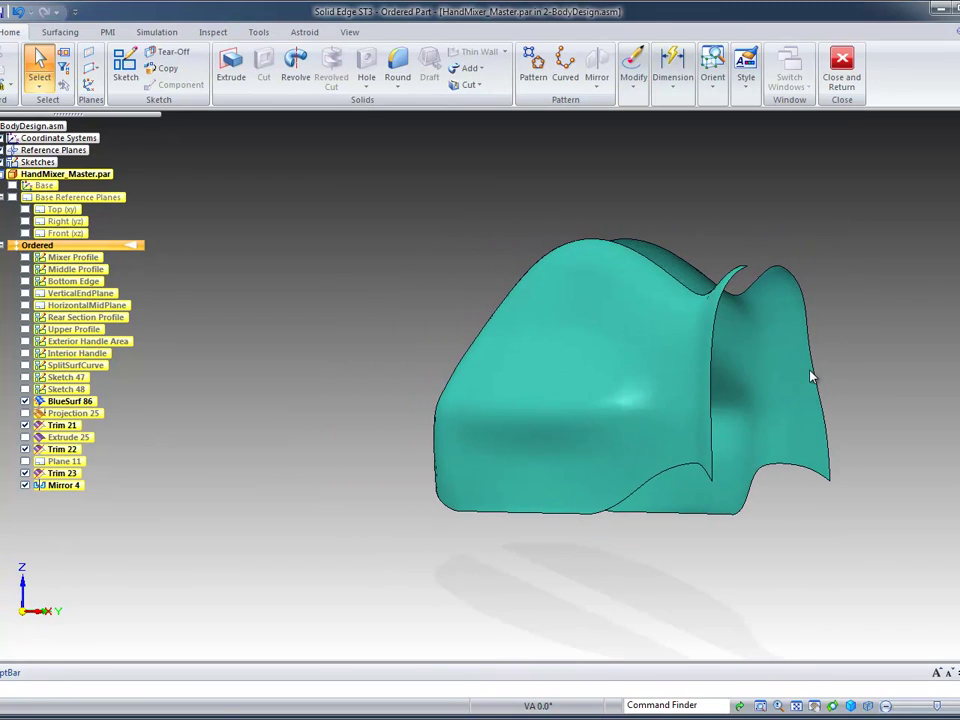
pyautogui.moveTo(803, 445); pyautogui.dragTo(756, 575, button='middle')
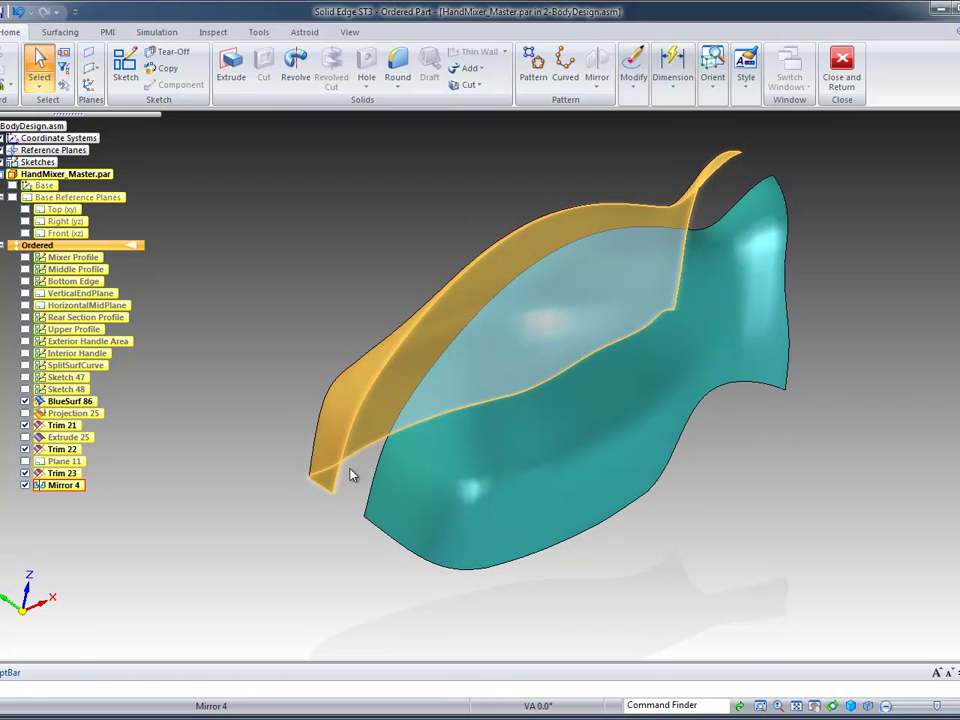
pyautogui.moveTo(800, 163); pyautogui.dragTo(762, 185, button='middle')
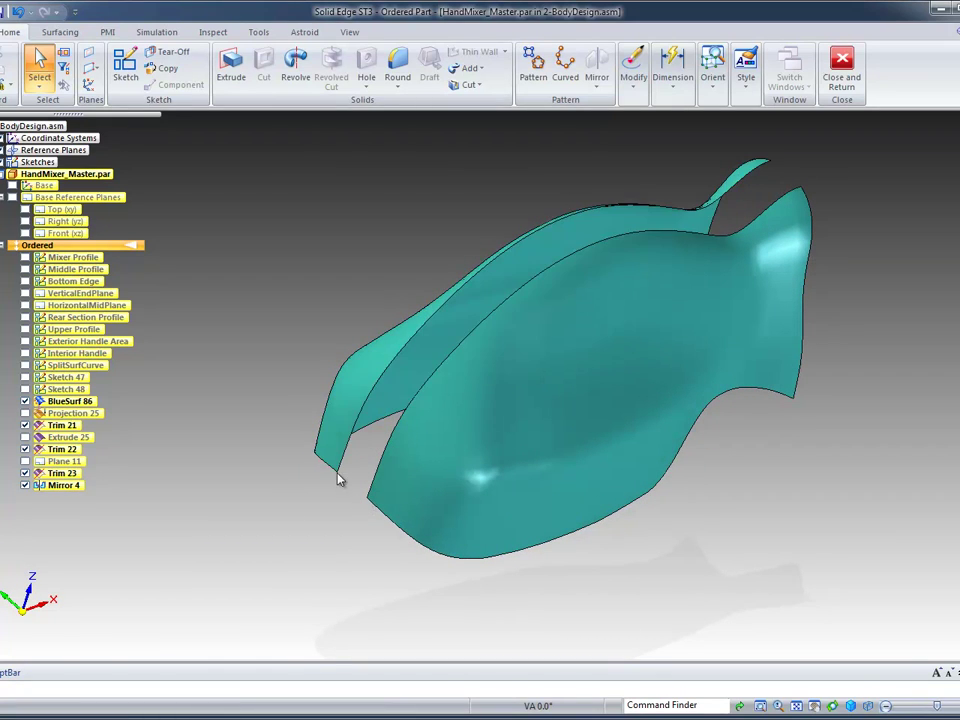
pyautogui.moveTo(393, 397); pyautogui.dragTo(351, 196, button='middle')
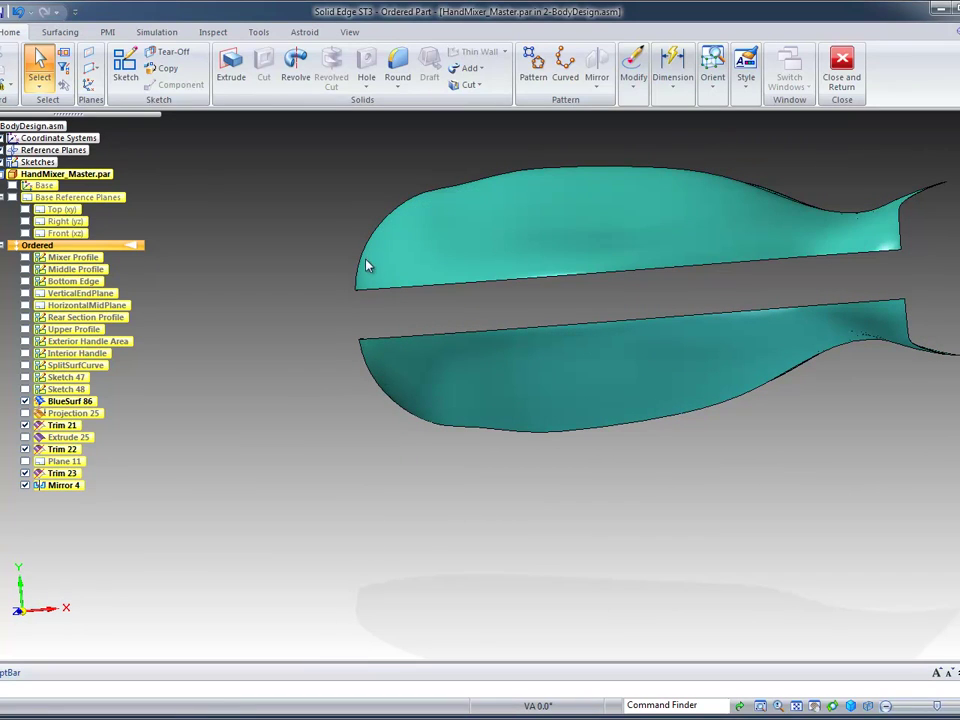
pyautogui.moveTo(364, 370); pyautogui.dragTo(691, 547, button='middle')
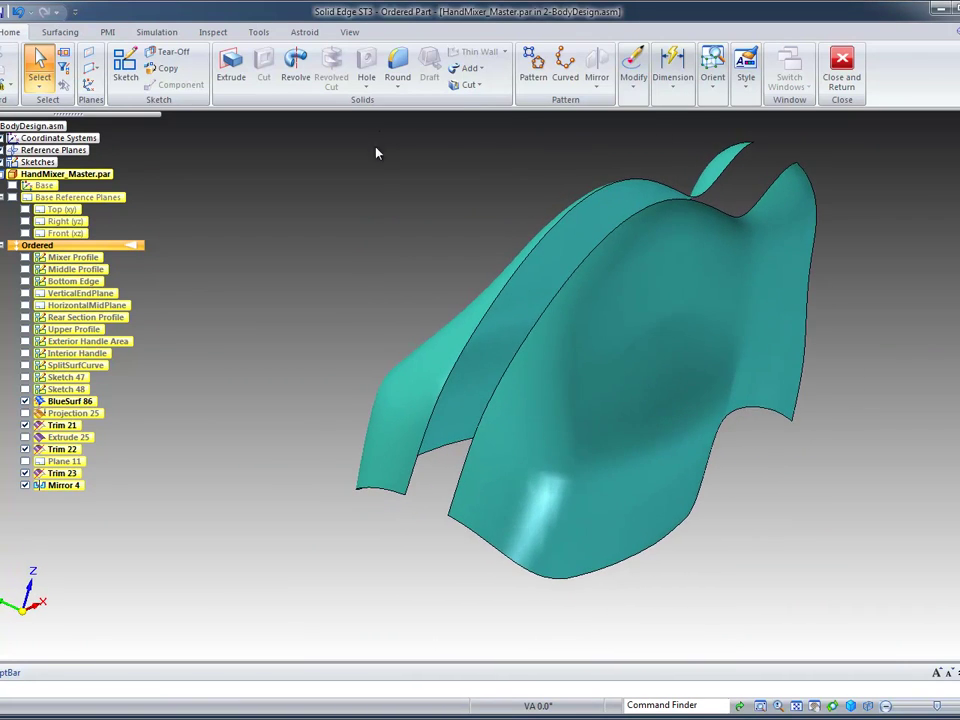
# Start a Cross curve with its first profile sketch on the Top (xy) base reference plane.
pyautogui.click(62, 32)
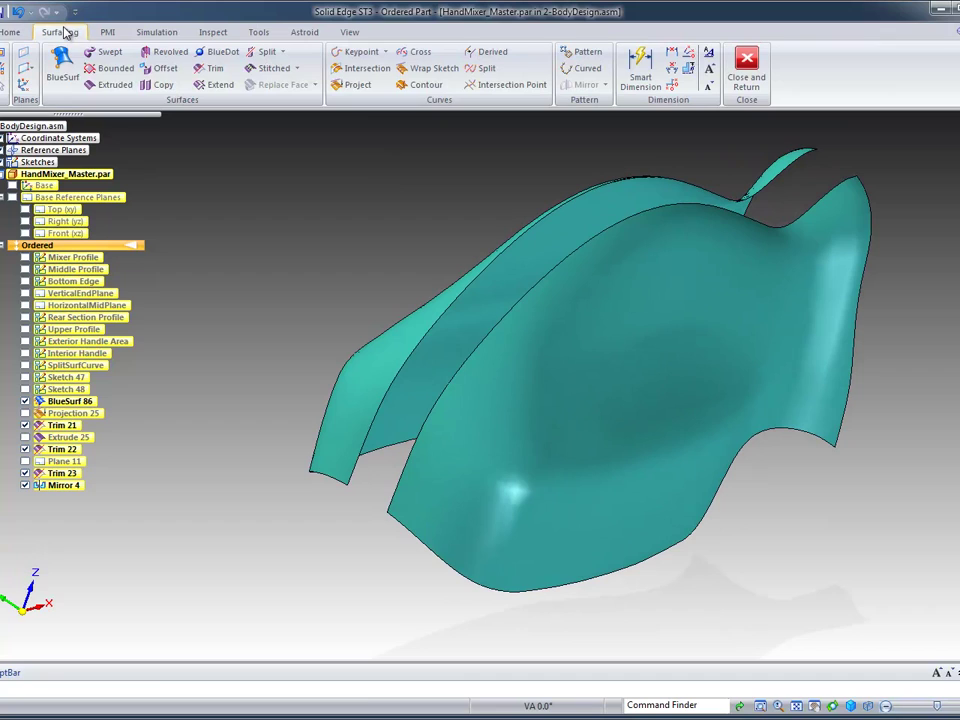
pyautogui.click(421, 54)
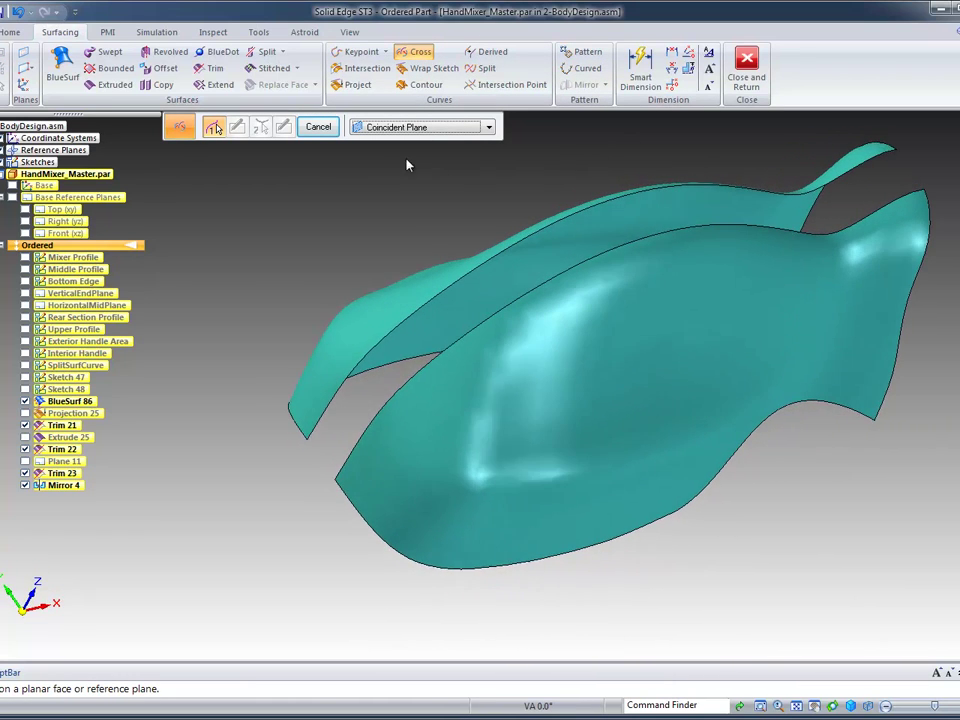
pyautogui.moveTo(406, 159); pyautogui.dragTo(74, 213, button='middle')
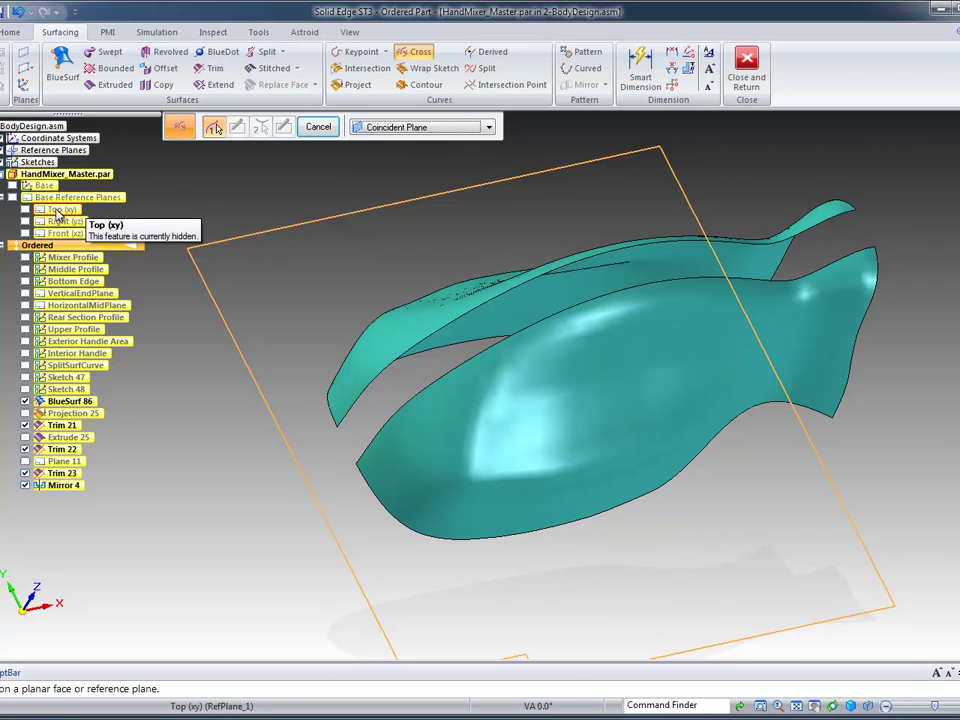
pyautogui.click(58, 212)
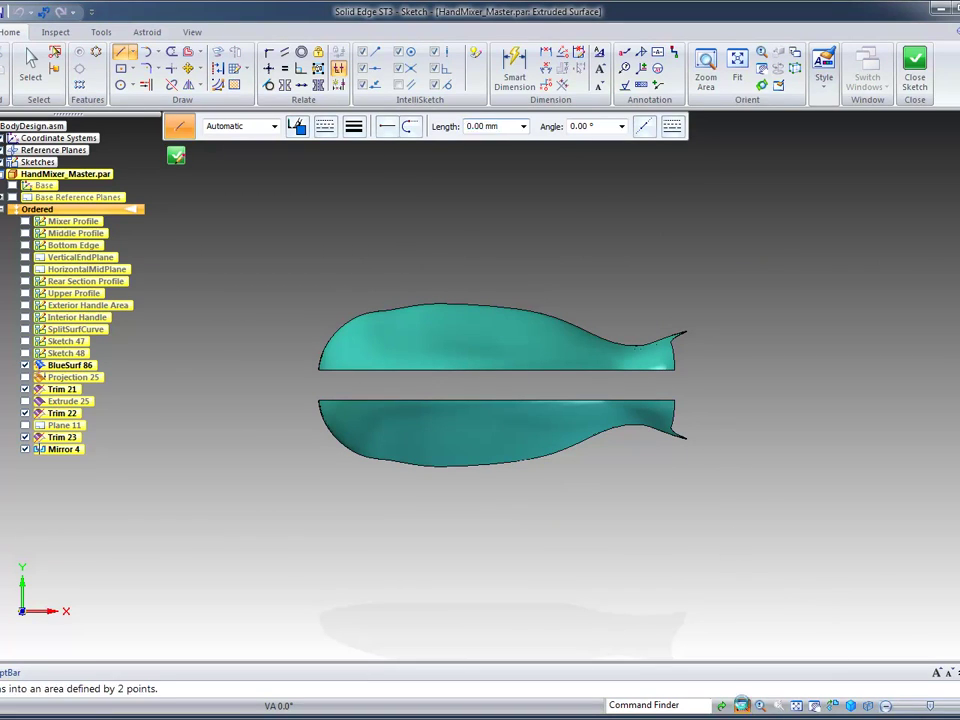
# Draw a three-point arc between the inner corners of the body halves at the low-X end and adjust its radius to about 16.3 mm.
pyautogui.click(741, 705)
pyautogui.click(343, 394)
pyautogui.click(358, 437)
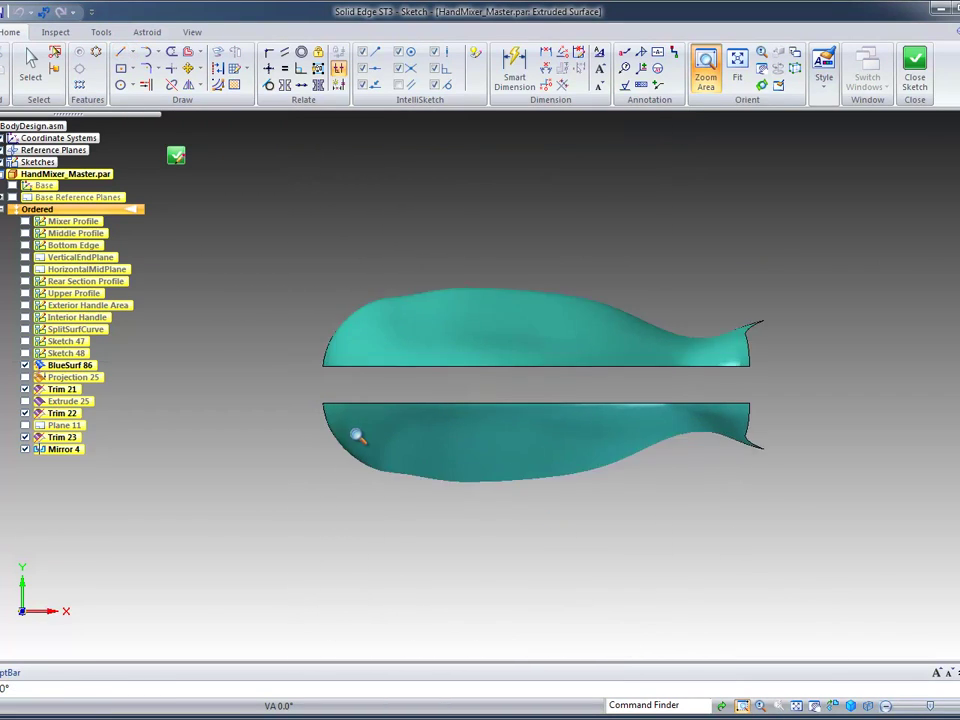
pyautogui.click(157, 52)
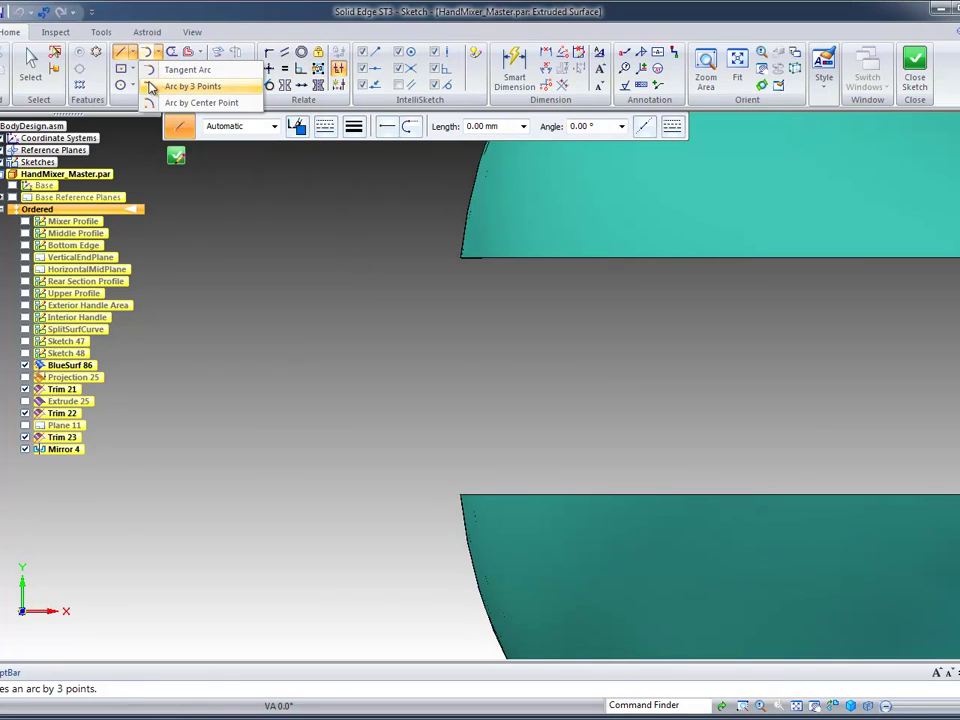
pyautogui.click(155, 86)
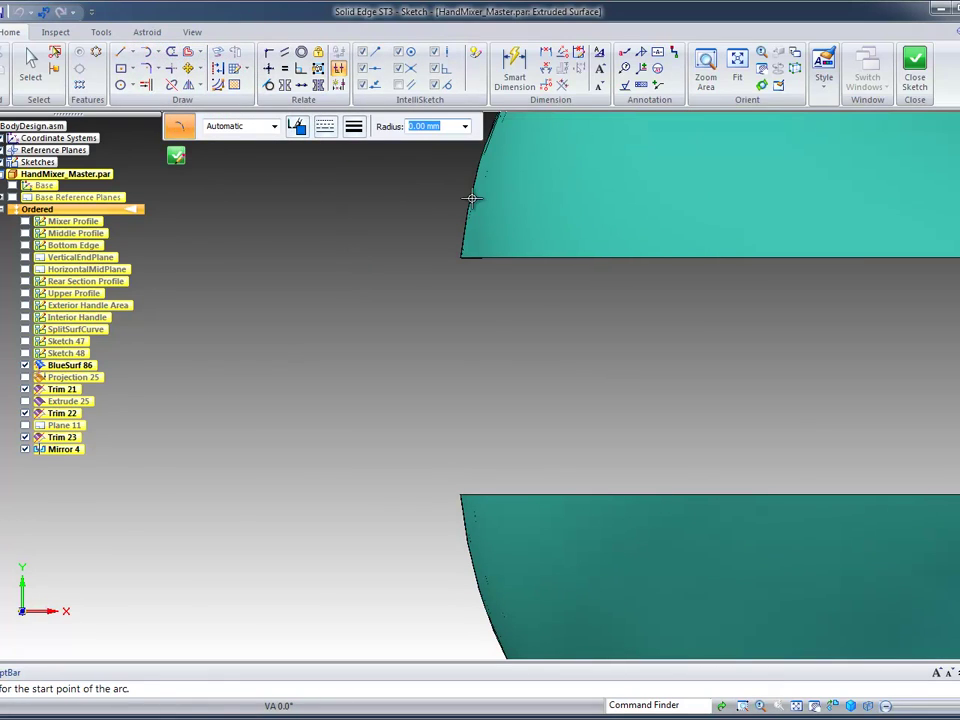
pyautogui.click(460, 258)
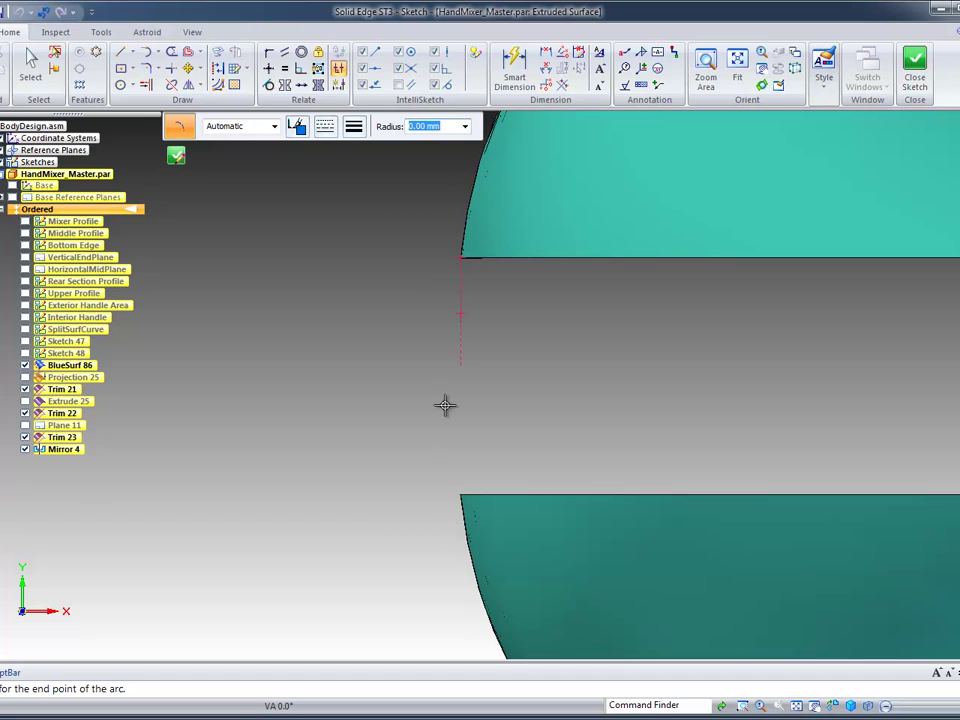
pyautogui.click(457, 473)
pyautogui.click(420, 392)
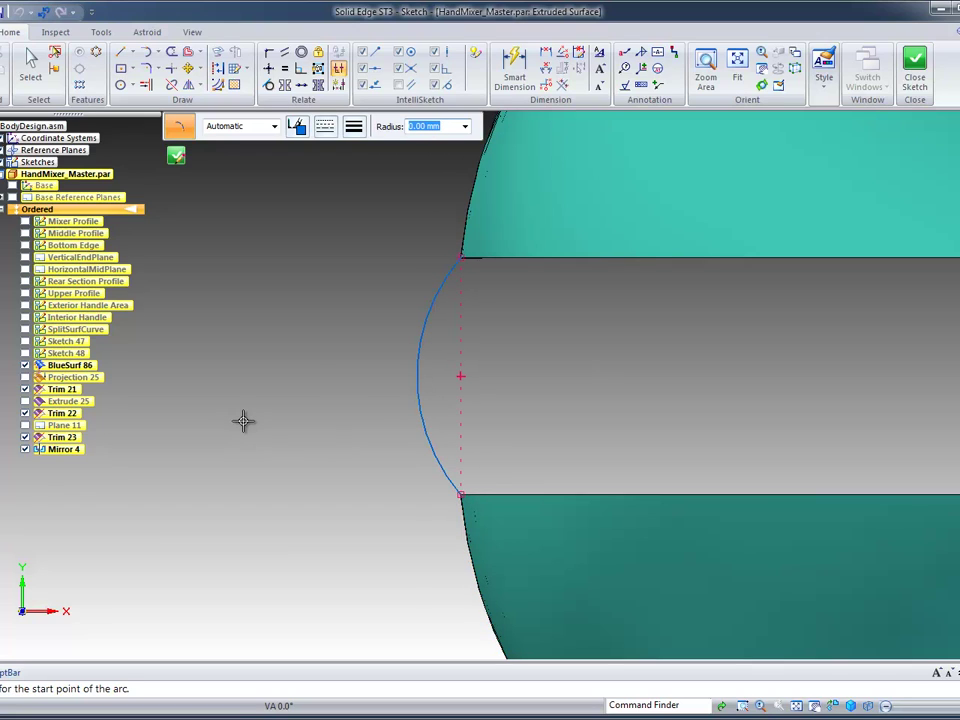
pyautogui.press('Escape')
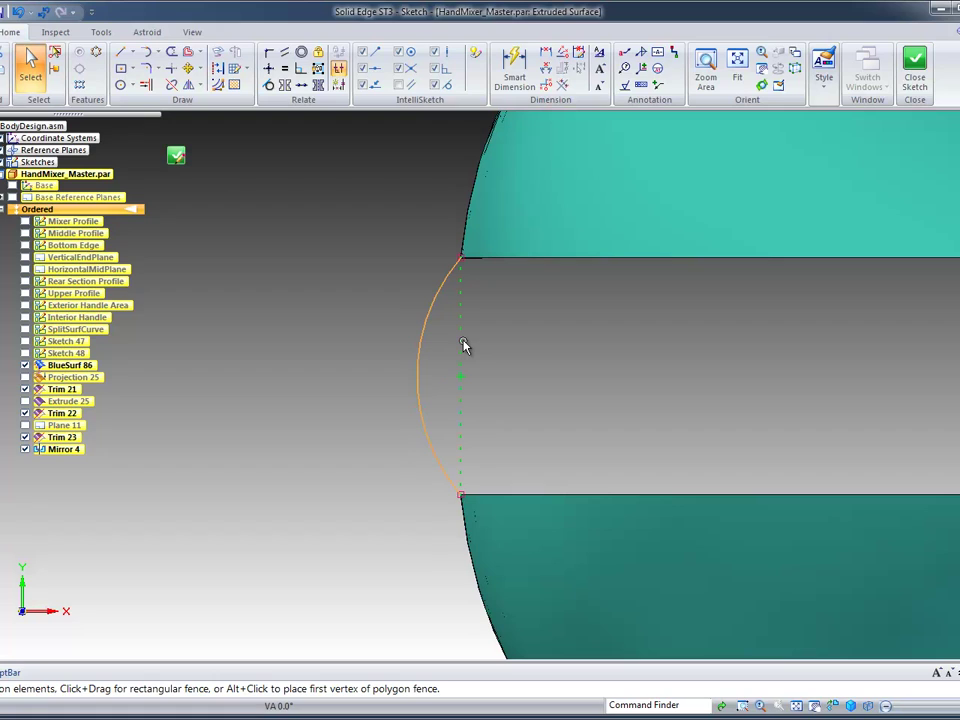
pyautogui.click(464, 346)
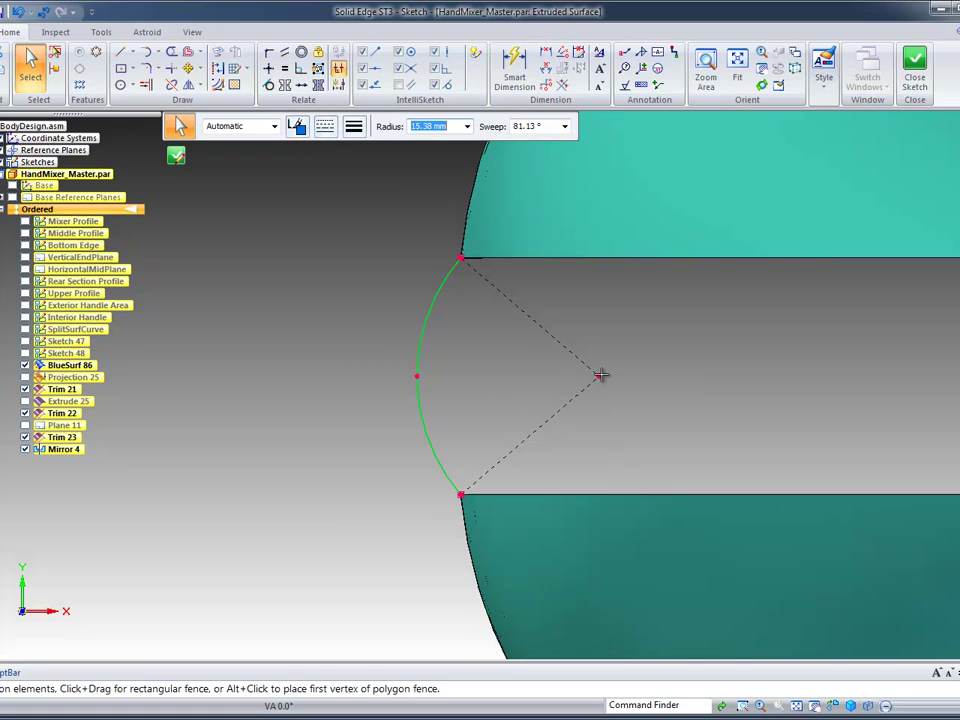
pyautogui.moveTo(600, 375)
pyautogui.mouseDown()
pyautogui.moveTo(555, 379)
pyautogui.moveTo(628, 379)
pyautogui.moveTo(570, 379)
pyautogui.moveTo(612, 377)
pyautogui.mouseUp()
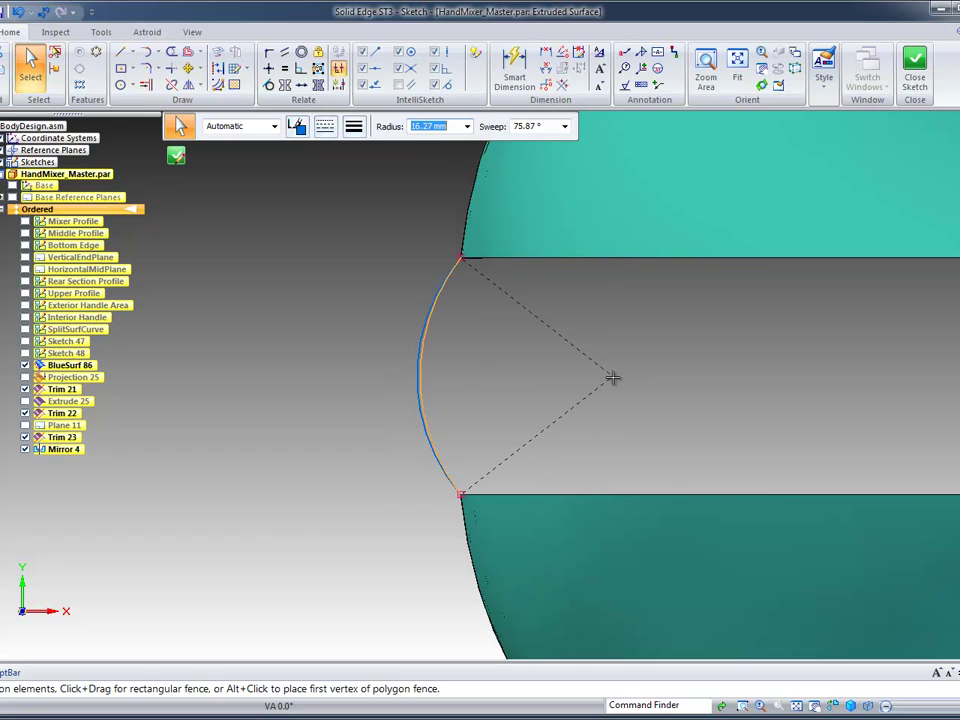
# Convert the arc to a curve and flatten its bulge by moving the middle control vertex toward the body halves.
pyautogui.click(221, 90)
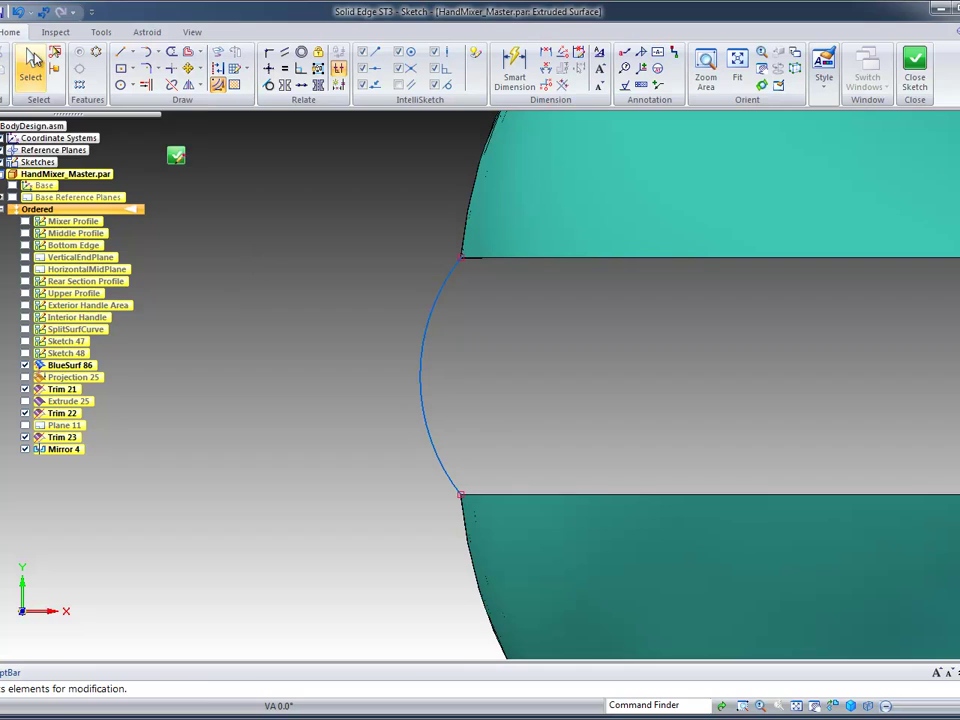
pyautogui.press('Escape')
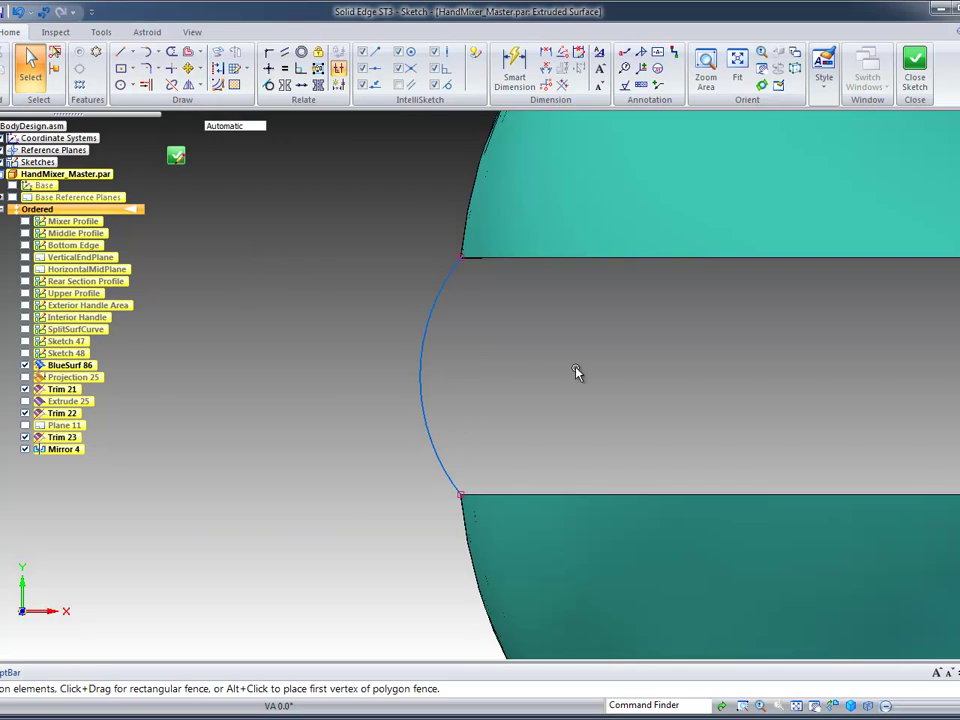
pyautogui.click(421, 377)
pyautogui.moveTo(366, 377); pyautogui.dragTo(403, 381)
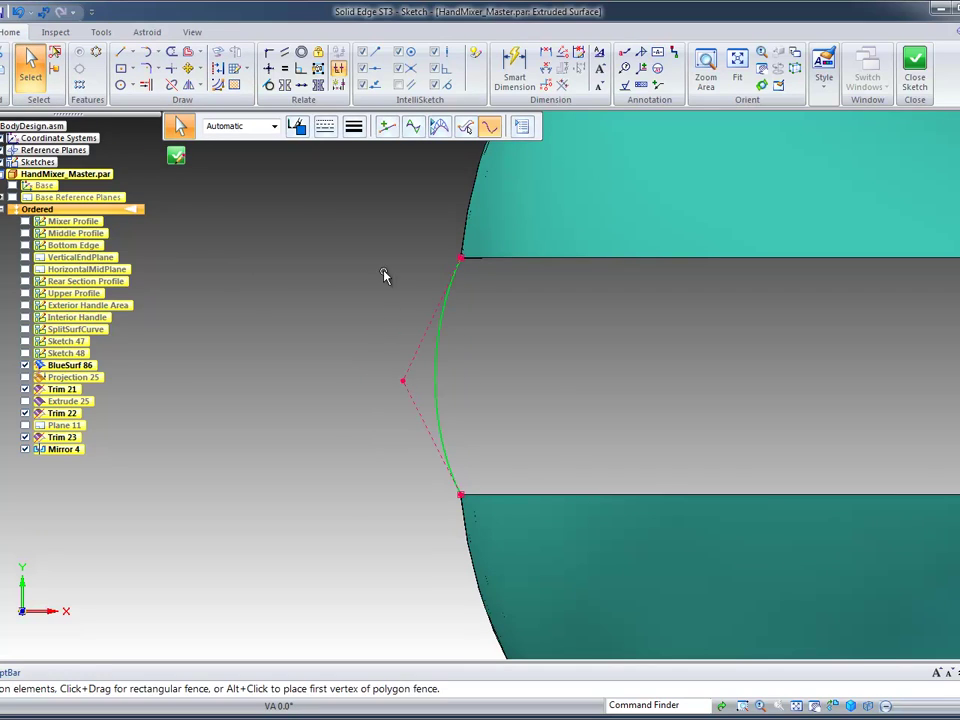
# Apply Parallel Tangent Vectors relations between the curve and the adjoining body edges at both ends, and finish the profile sketch.
pyautogui.click(269, 86)
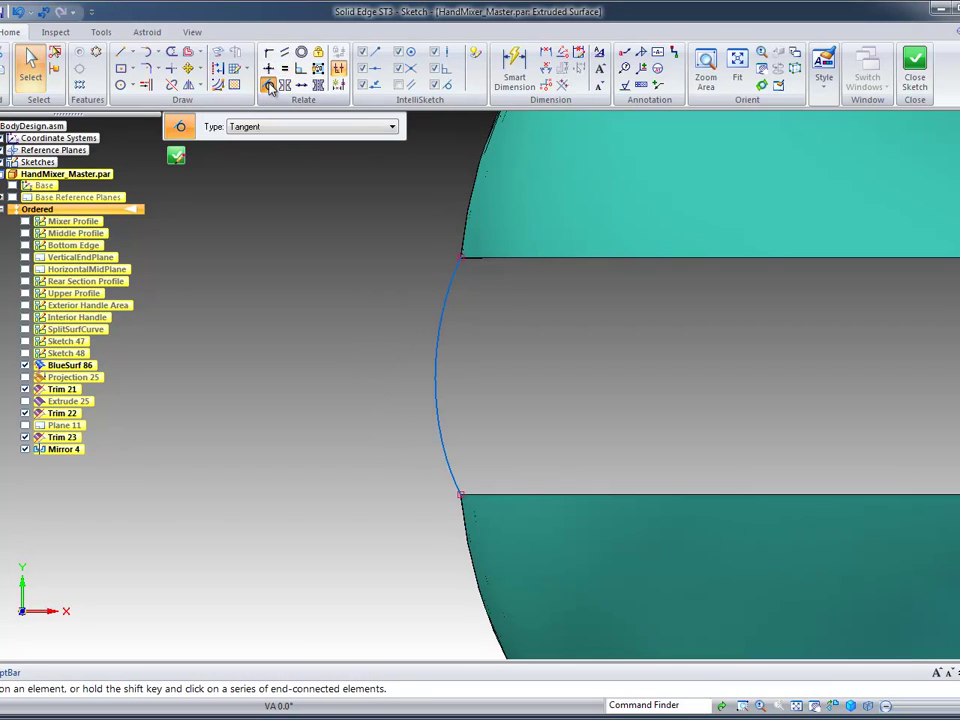
pyautogui.click(393, 127)
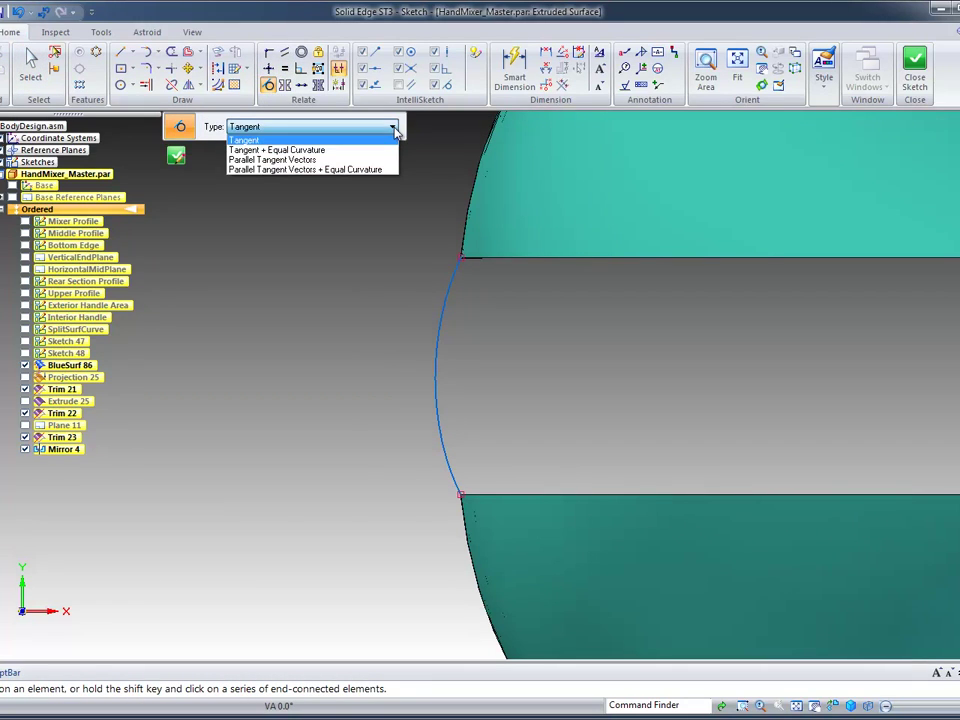
pyautogui.click(289, 161)
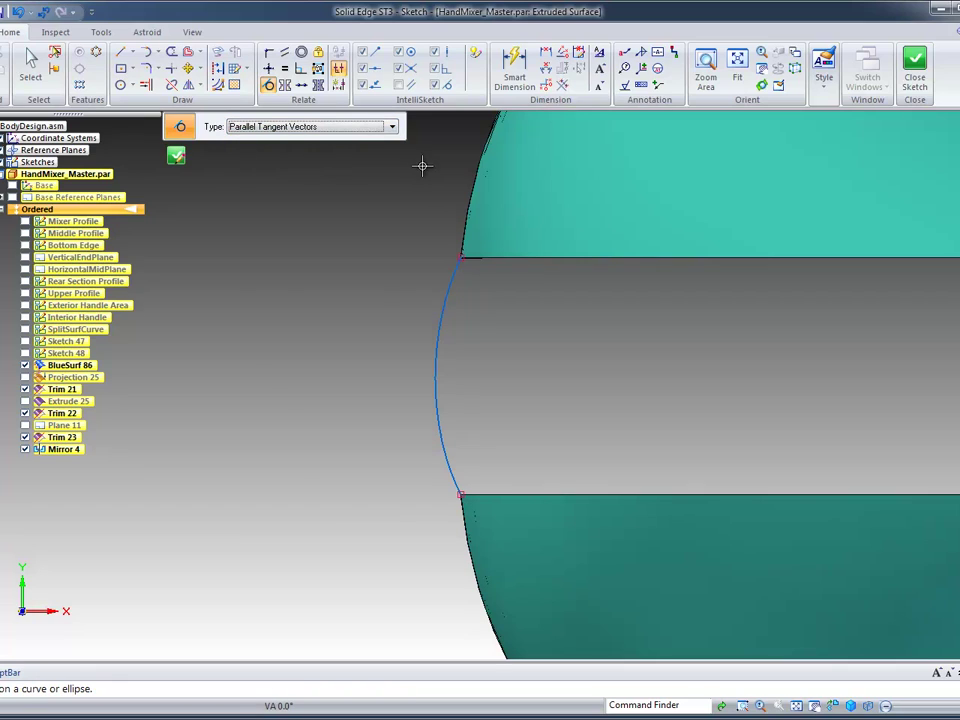
pyautogui.click(467, 210)
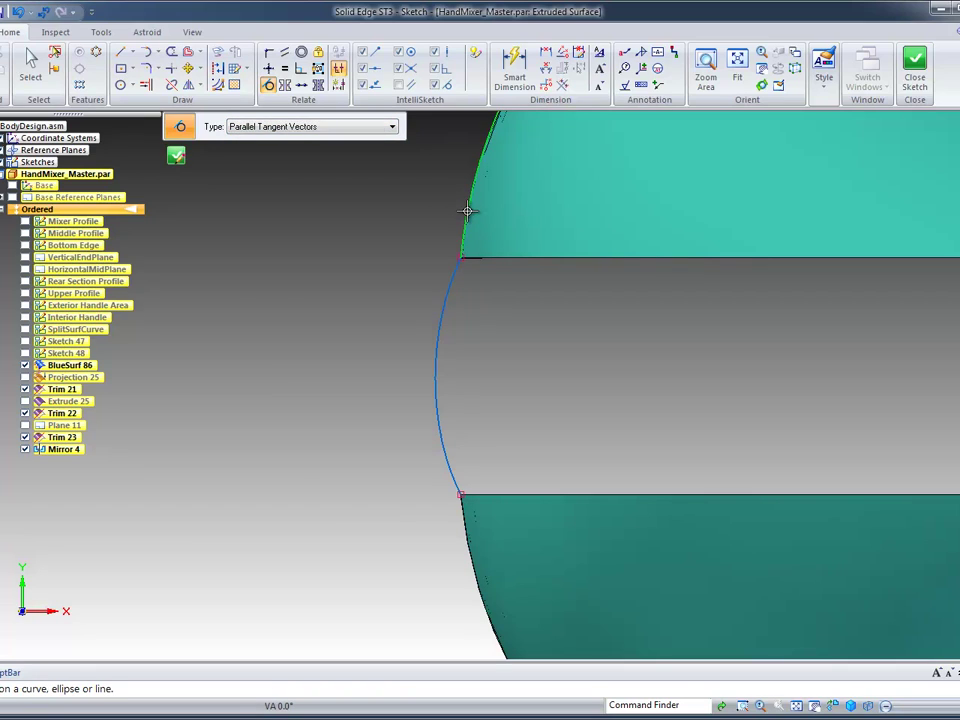
pyautogui.click(453, 274)
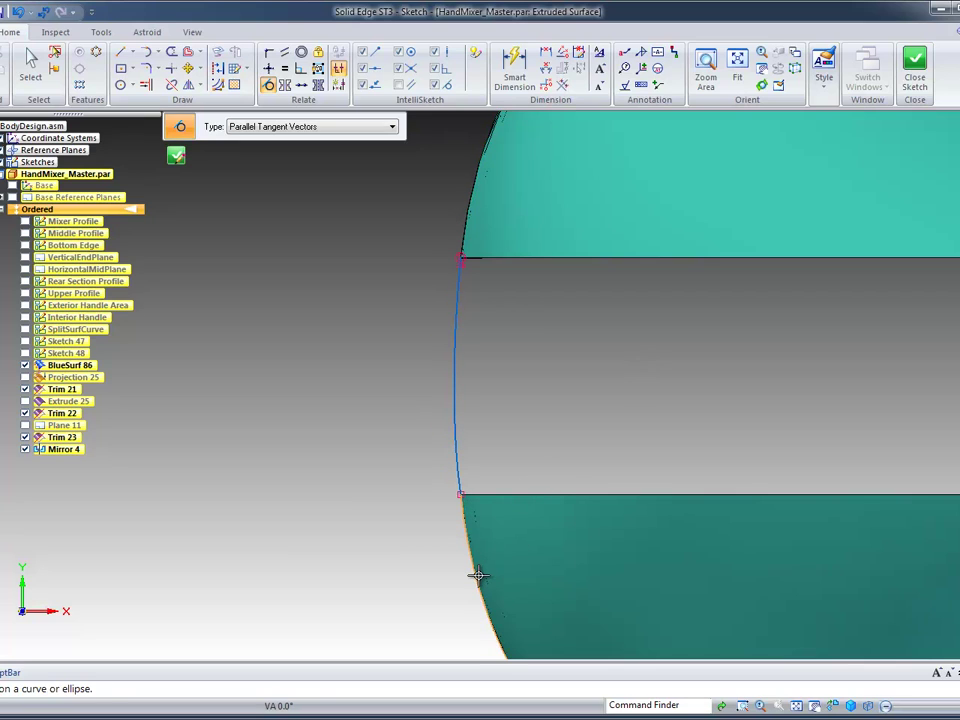
pyautogui.click(458, 452)
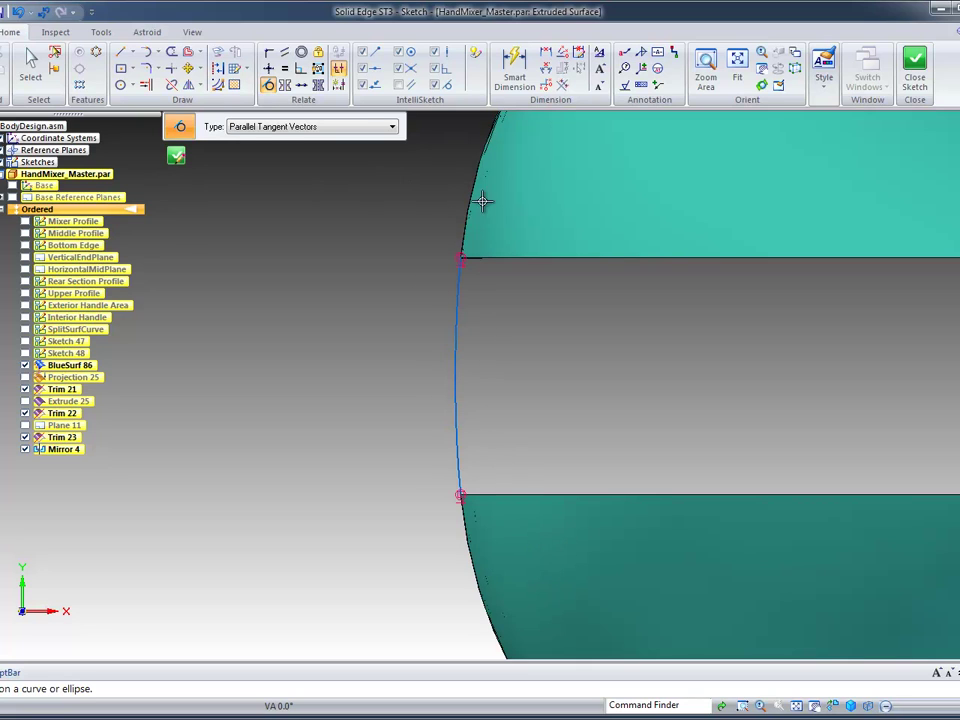
pyautogui.click(178, 156)
pyautogui.hotkey('ctrl', 'i')
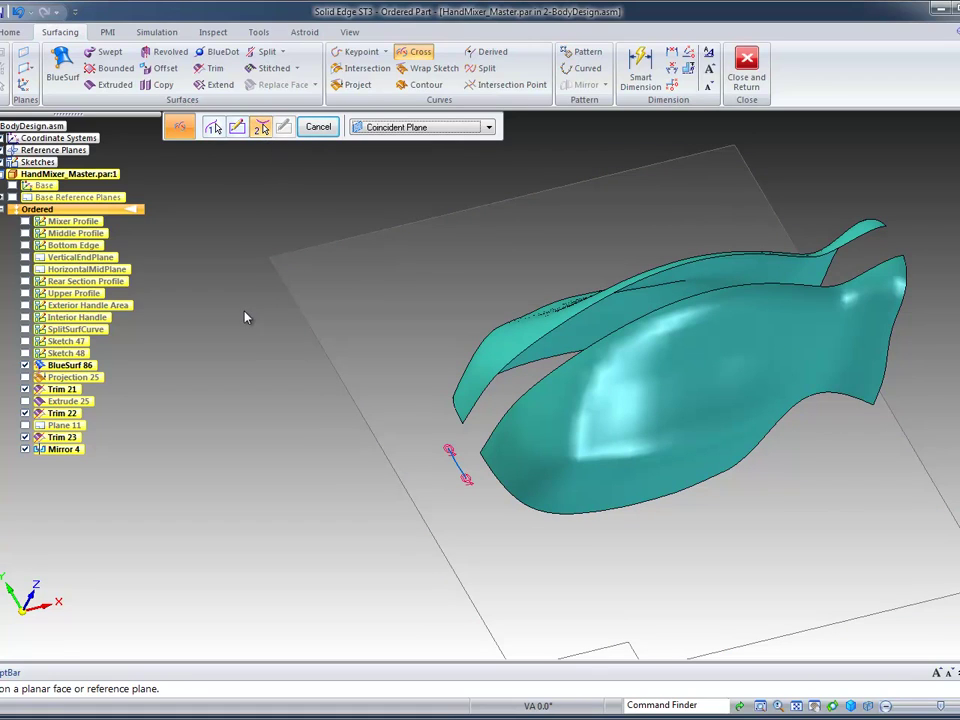
# Start the cross curve's second profile on the Front (xz) base reference plane and include the curved lower edge of Trim 22 at the low-X end.
pyautogui.click(4, 198)
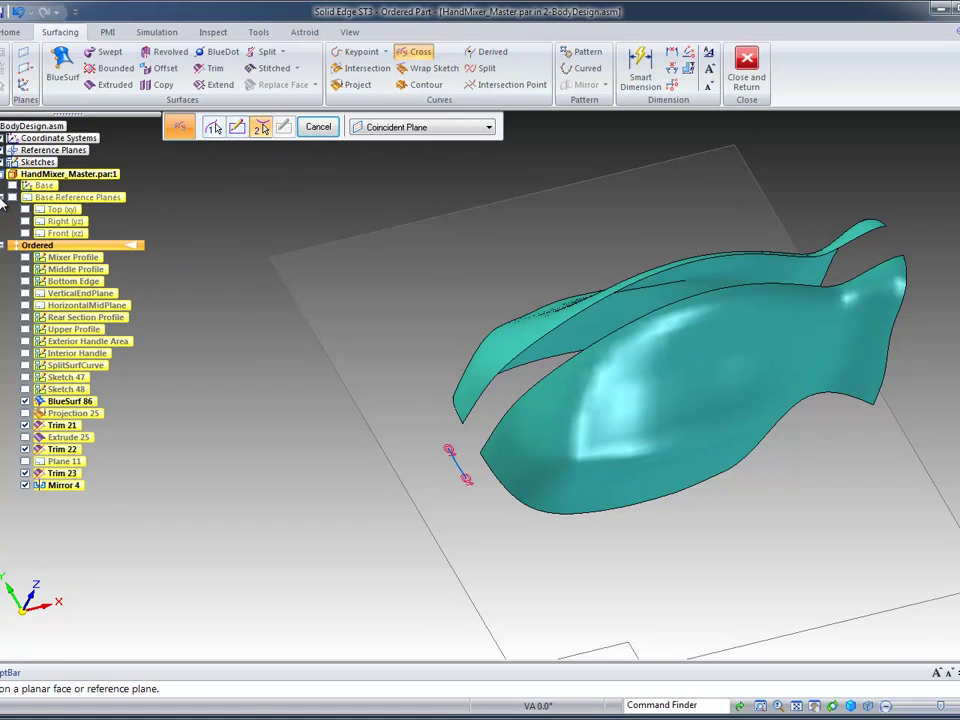
pyautogui.click(65, 233)
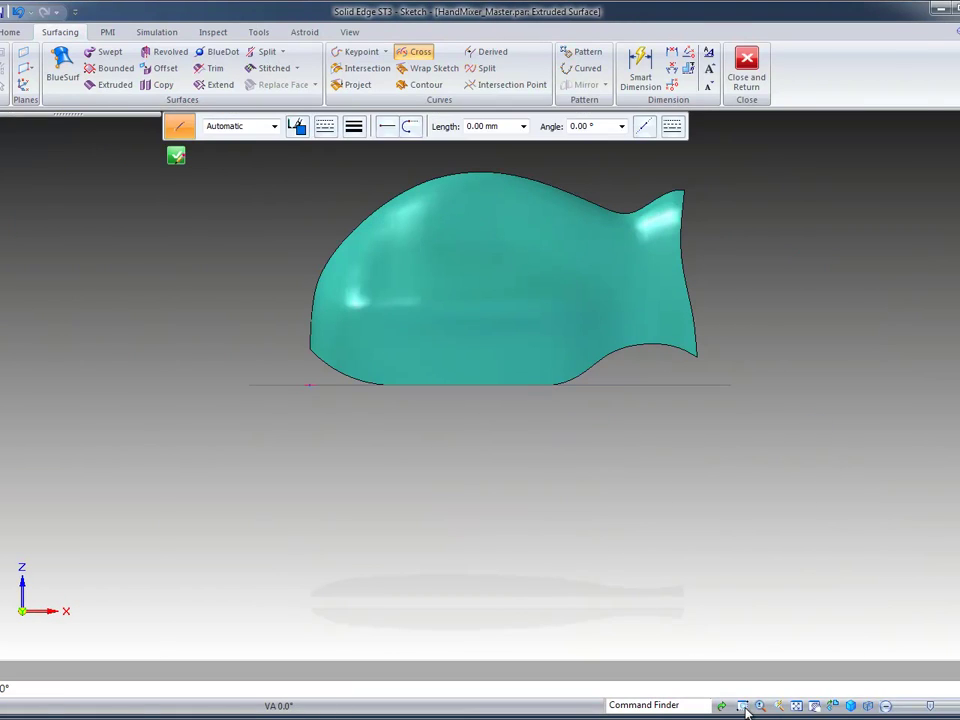
pyautogui.click(745, 707)
pyautogui.click(253, 313)
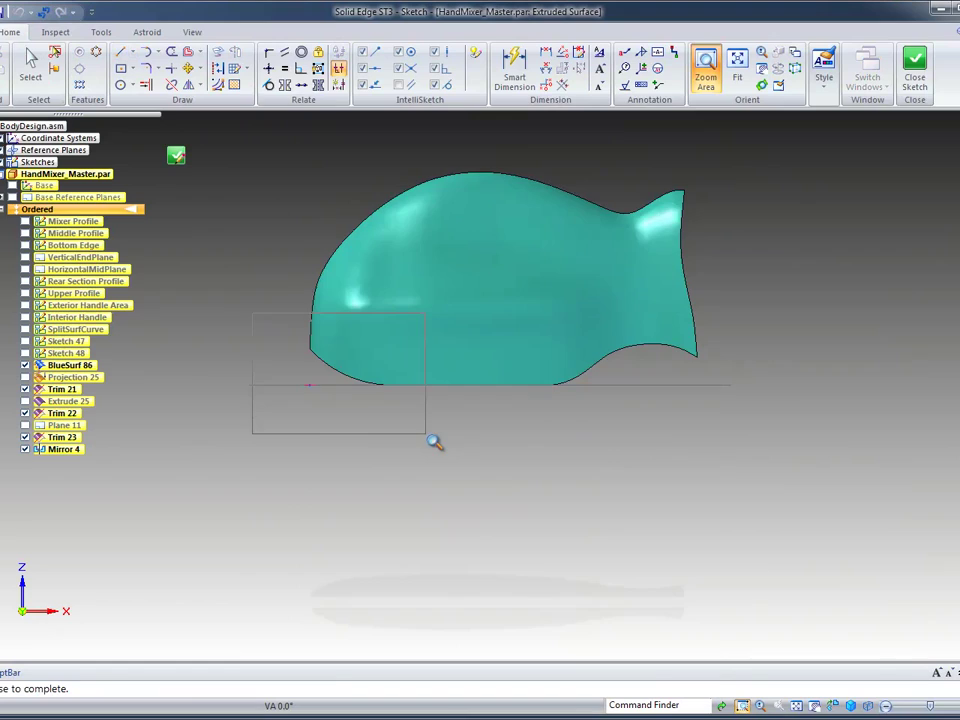
pyautogui.click(433, 441)
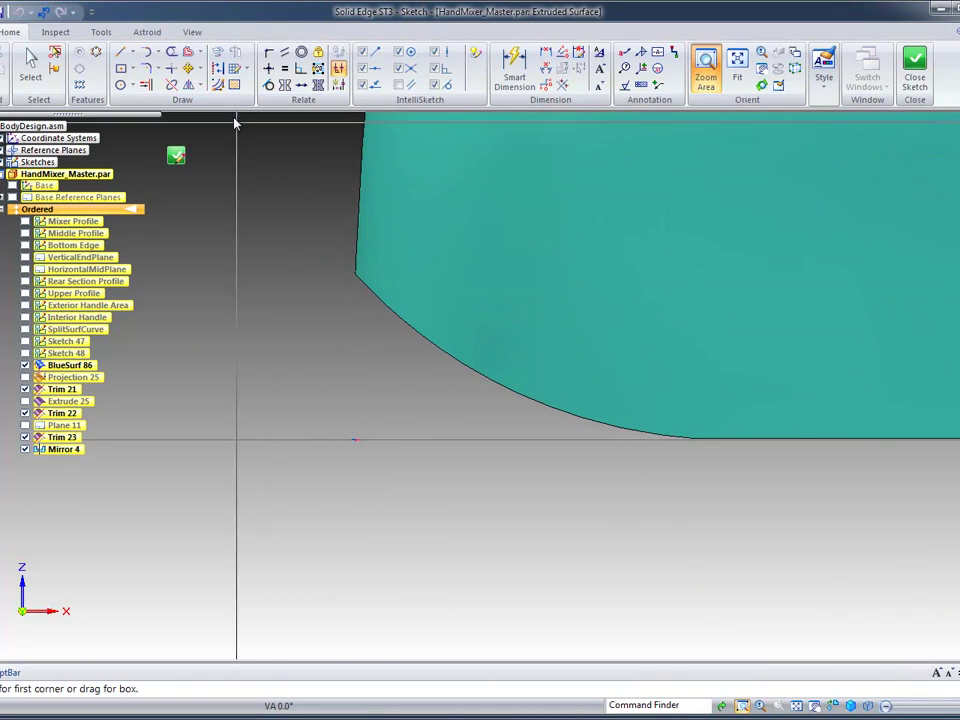
pyautogui.click(217, 53)
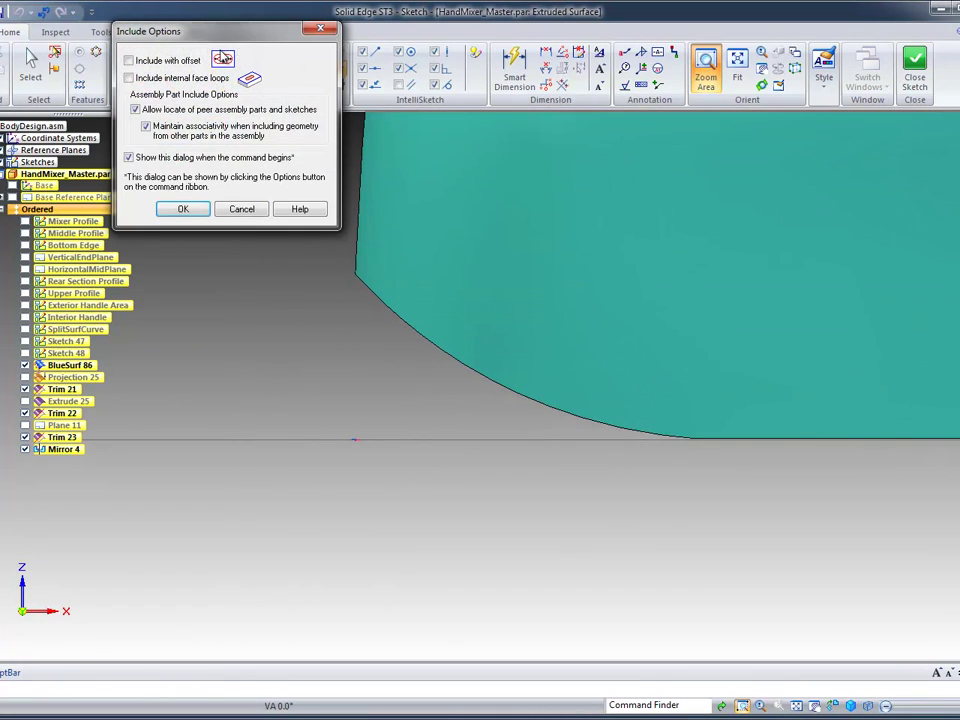
pyautogui.click(182, 212)
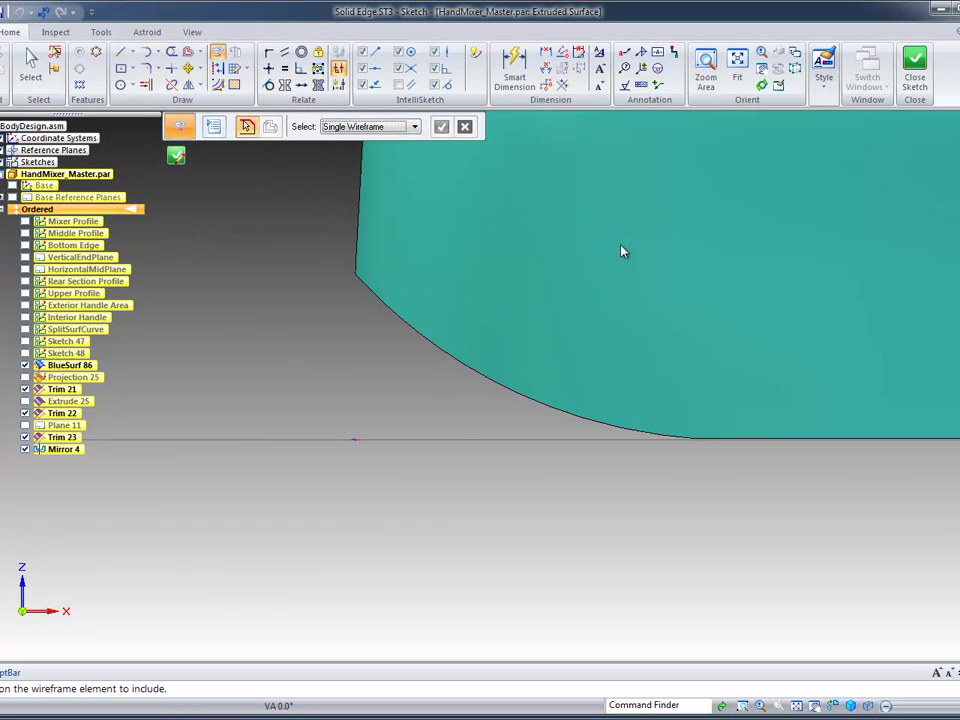
pyautogui.rightClick(399, 318)
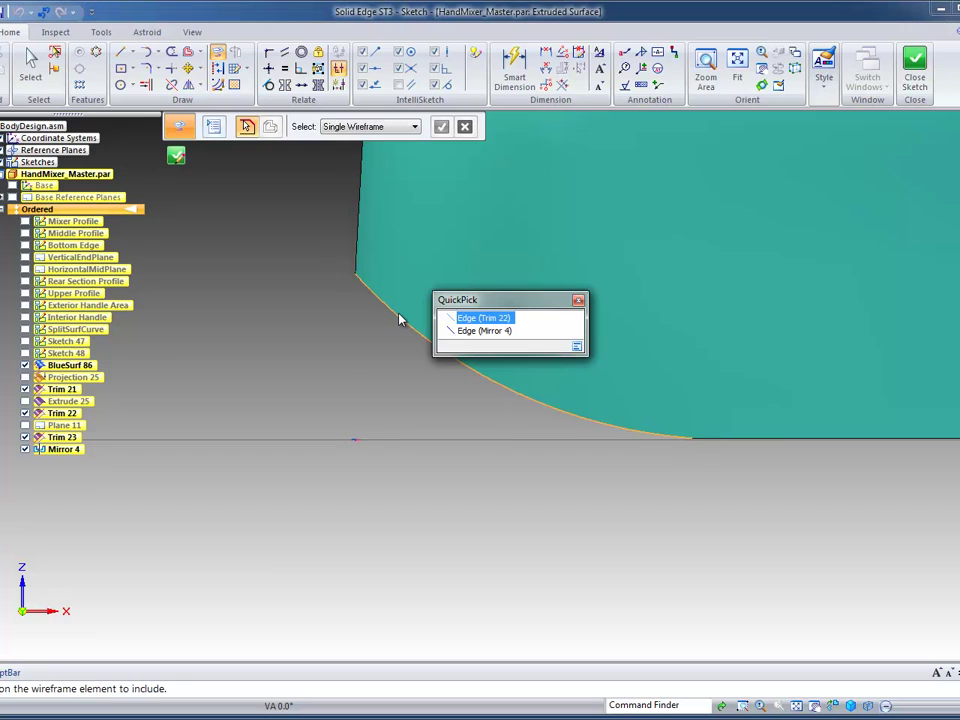
pyautogui.click(489, 319)
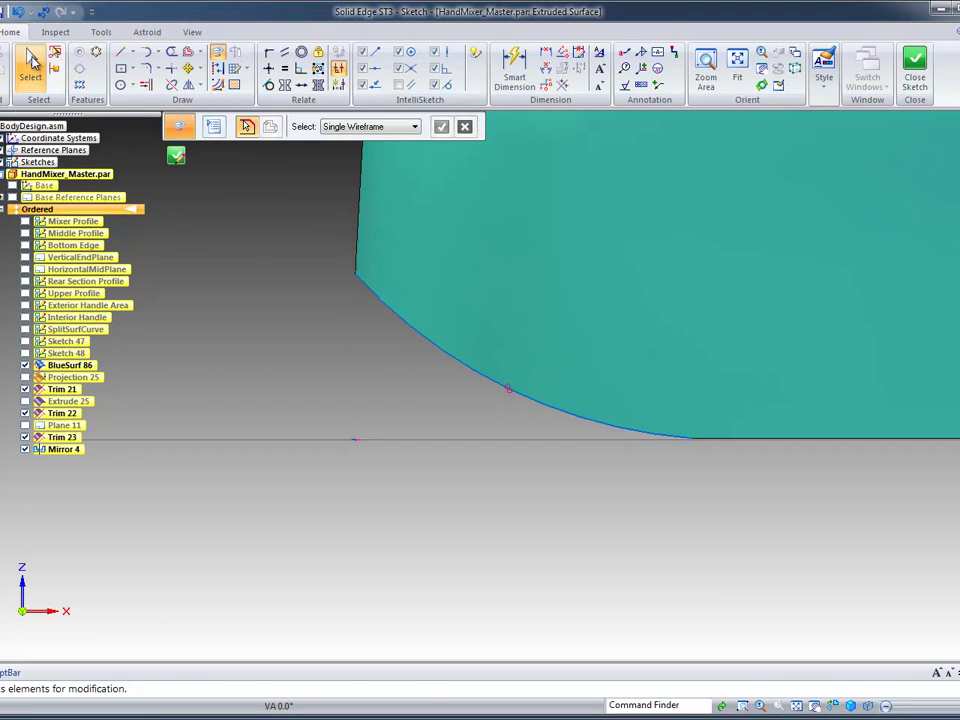
# Extend the included arc beyond the body's low-X corner to a sweep of about 55°, and finish the sketch and the cross curve.
pyautogui.click(31, 64)
pyautogui.click(363, 285)
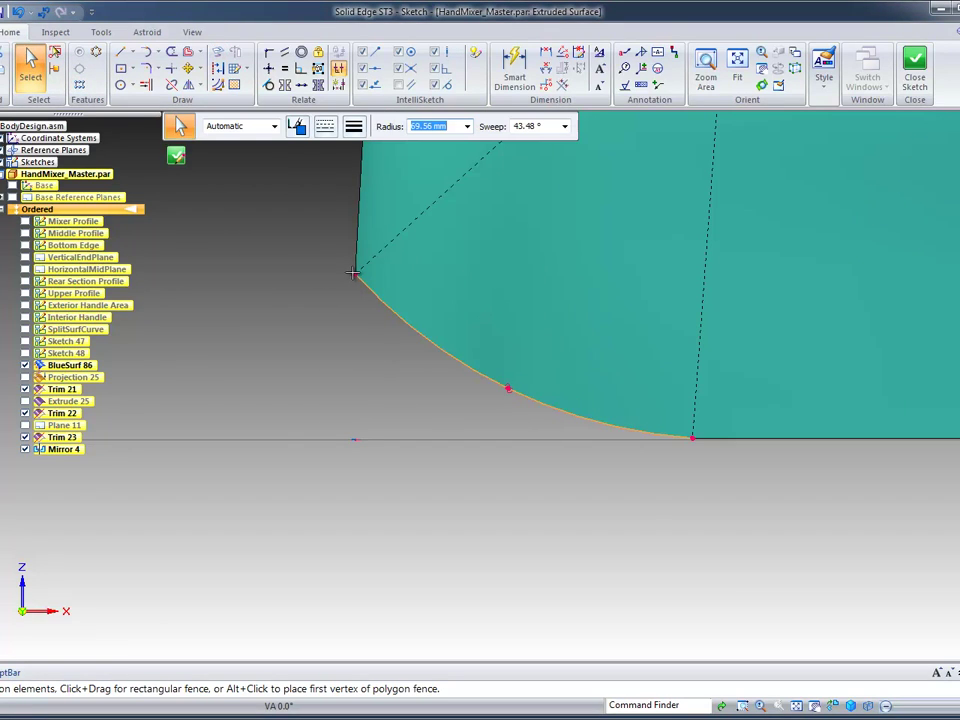
pyautogui.moveTo(355, 274); pyautogui.dragTo(300, 207)
pyautogui.click(295, 191)
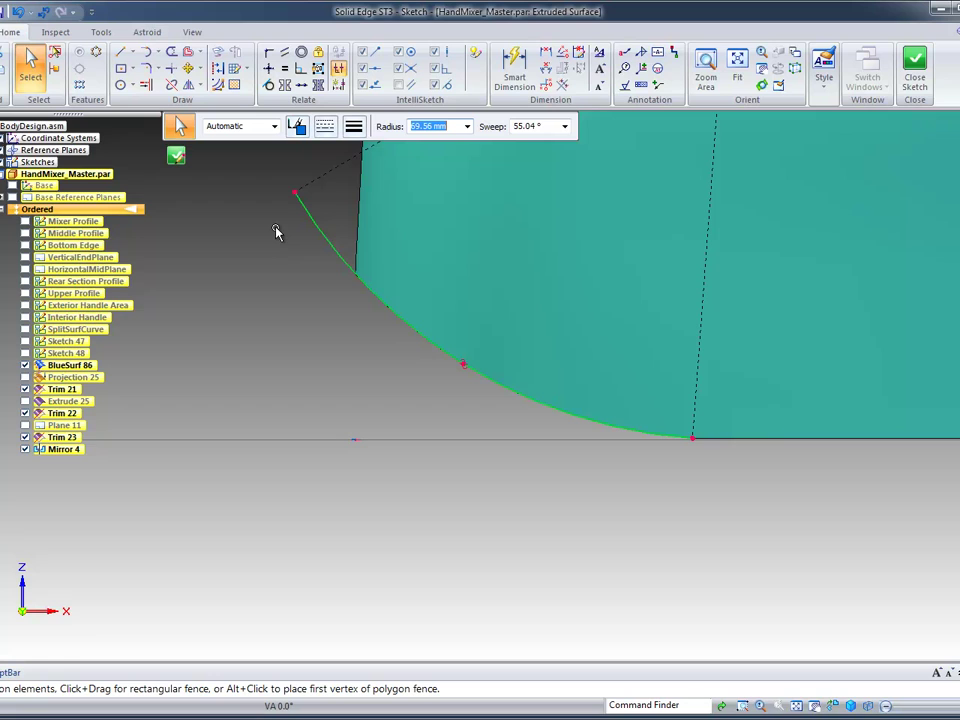
pyautogui.click(180, 160)
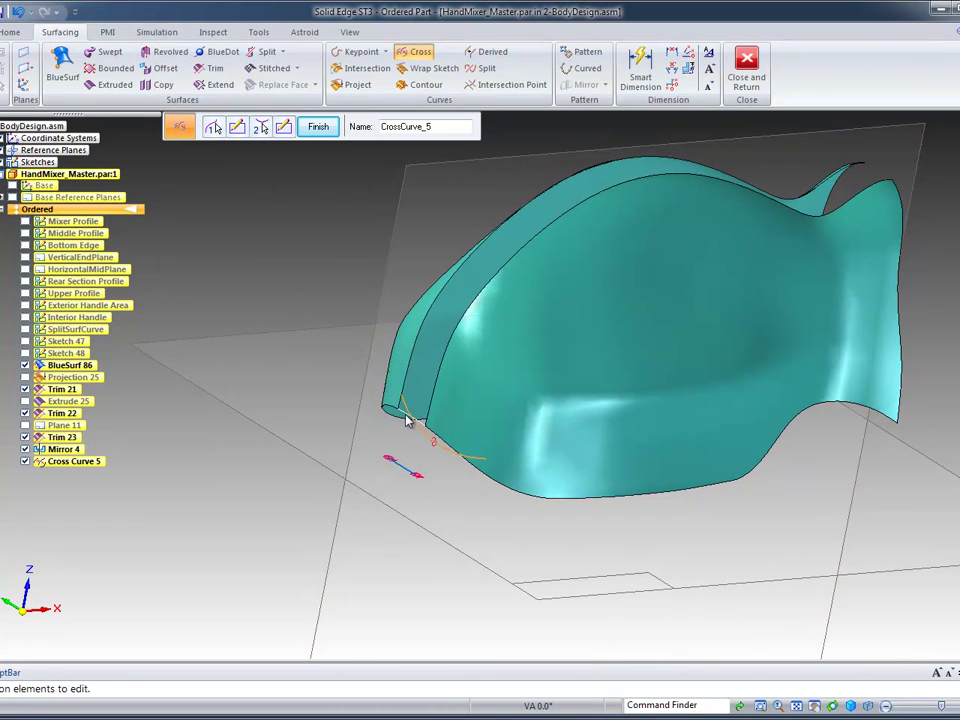
pyautogui.rightClick(195, 234)
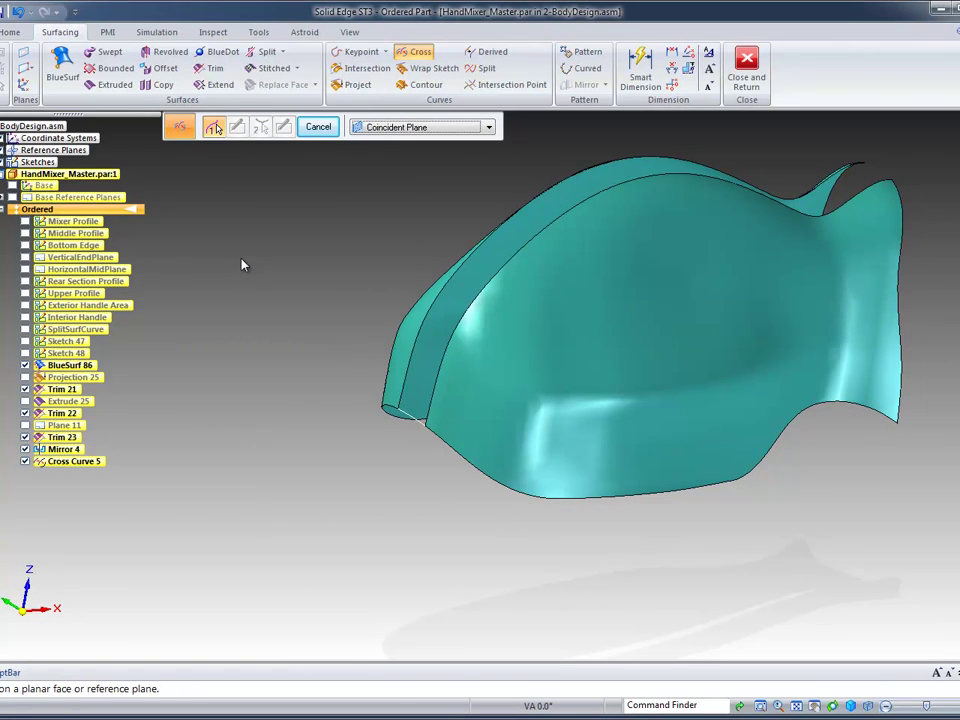
pyautogui.click(2, 62)
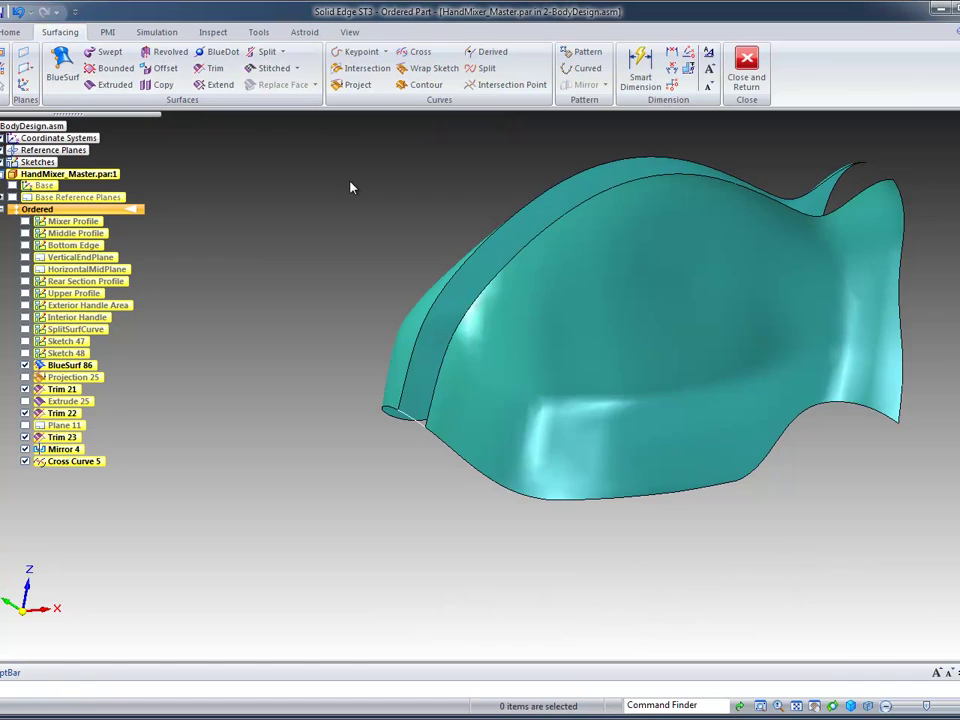
# Start a BlueSurf with default options, using the upper edge chains of the two body halves as its cross sections.
pyautogui.moveTo(350, 182); pyautogui.dragTo(311, 490, button='middle')
pyautogui.moveTo(300, 373); pyautogui.dragTo(400, 300, button='middle')
pyautogui.click(62, 62)
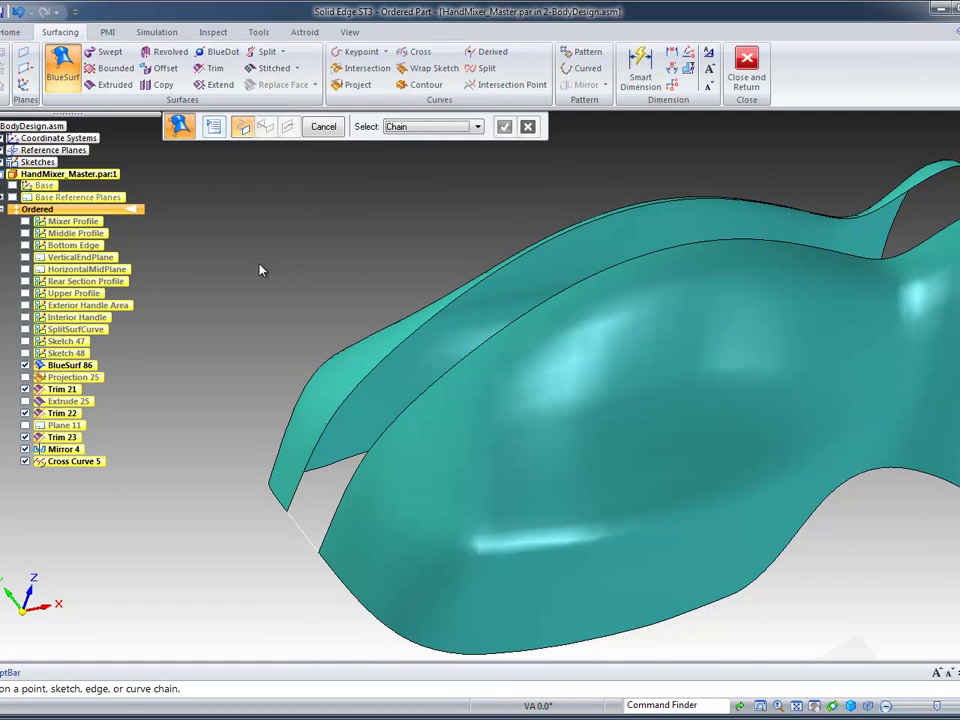
pyautogui.moveTo(259, 270); pyautogui.dragTo(277, 240, button='middle')
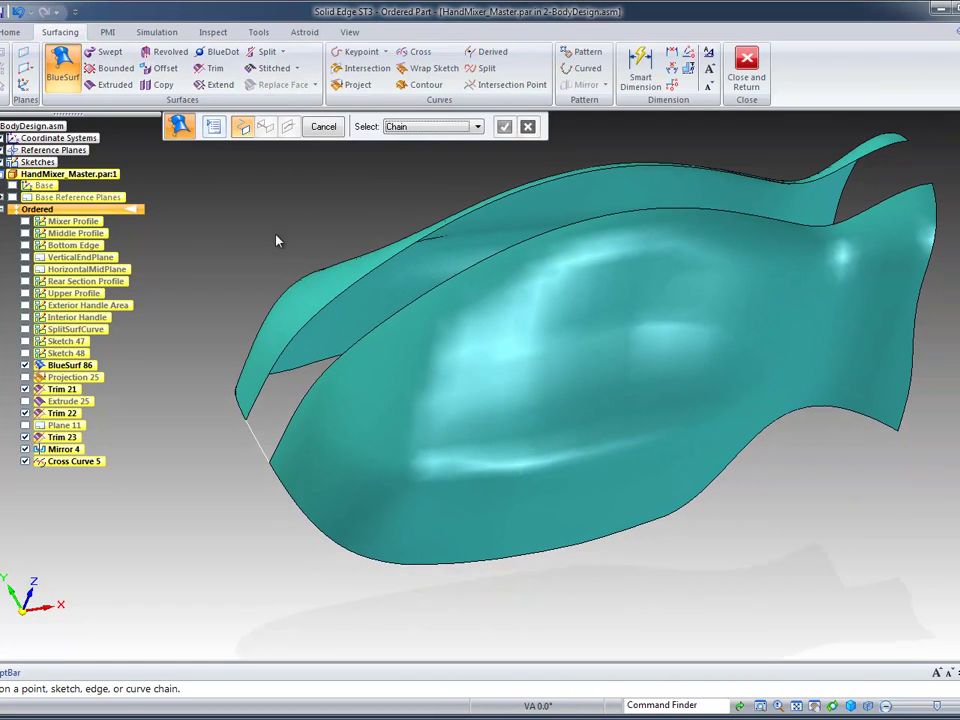
pyautogui.click(213, 127)
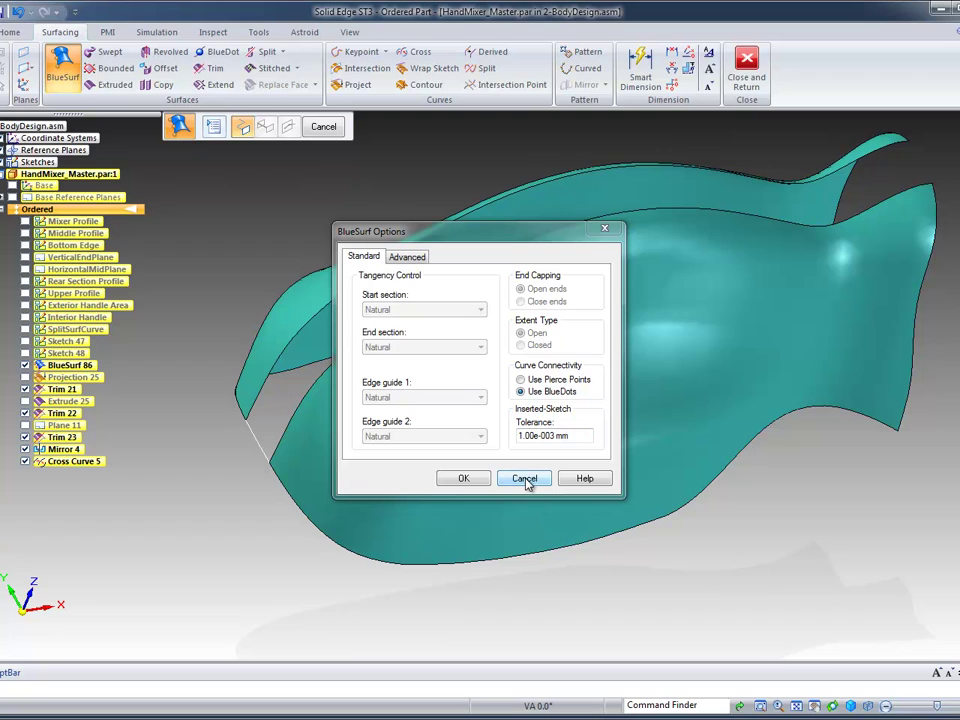
pyautogui.click(465, 479)
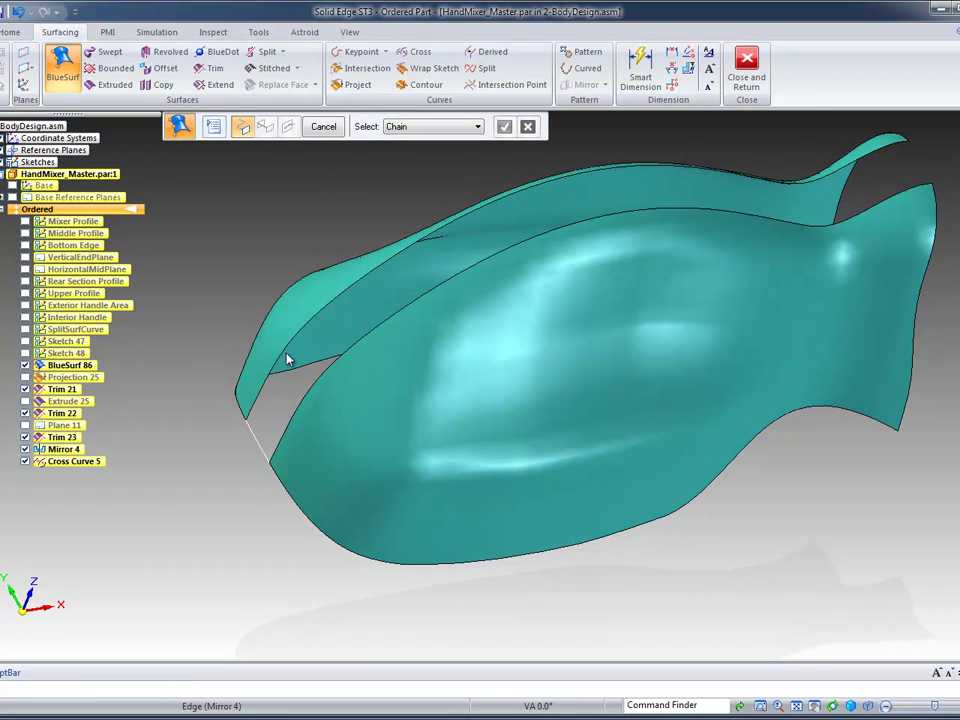
pyautogui.click(287, 360)
pyautogui.press('Return')
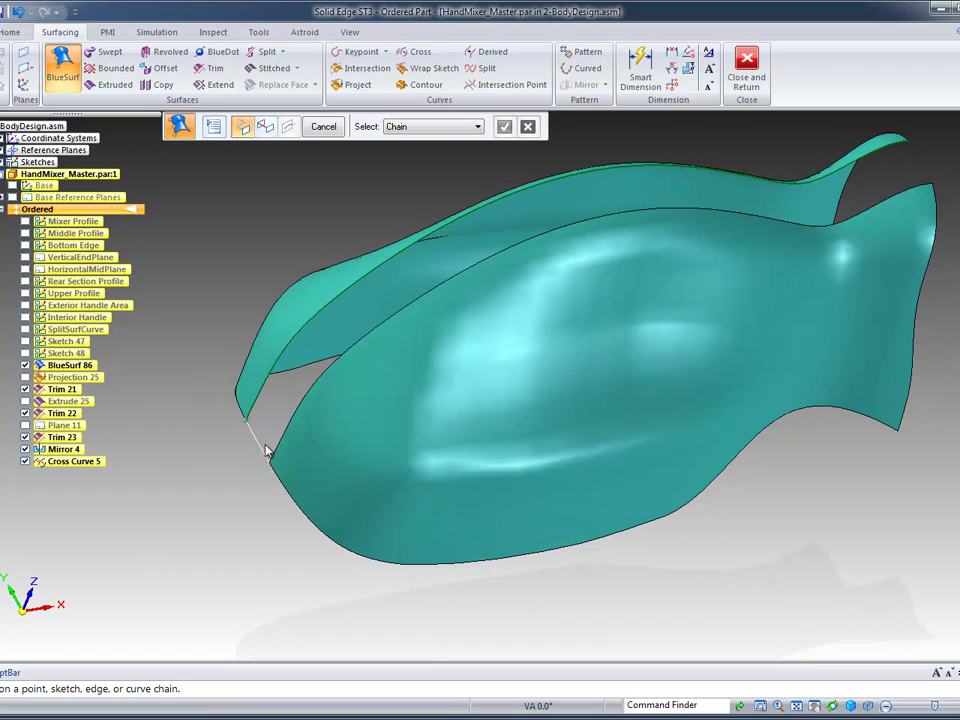
pyautogui.click(287, 436)
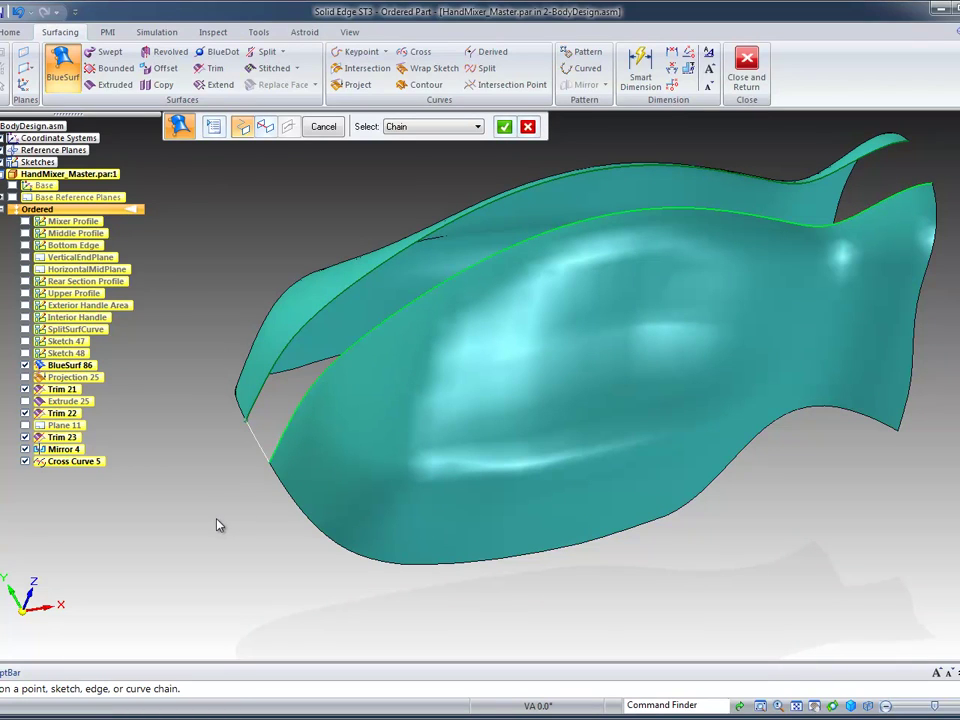
pyautogui.rightClick(220, 525)
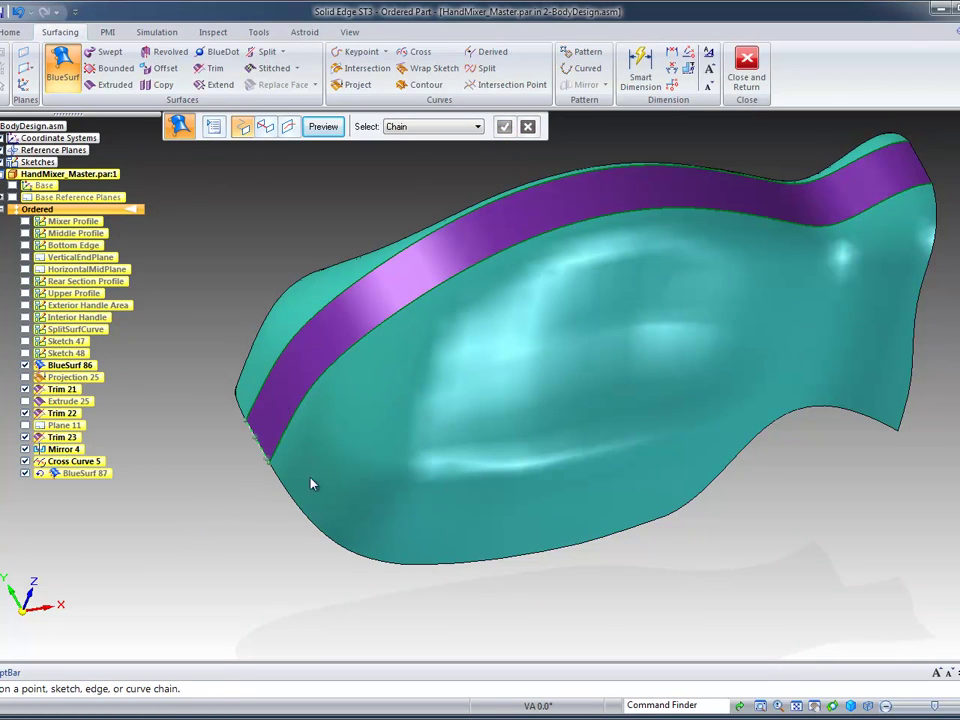
# Set the BlueSurf's start and end section tangency to Tangent continuous.
pyautogui.moveTo(250, 282); pyautogui.dragTo(753, 186, button='middle')
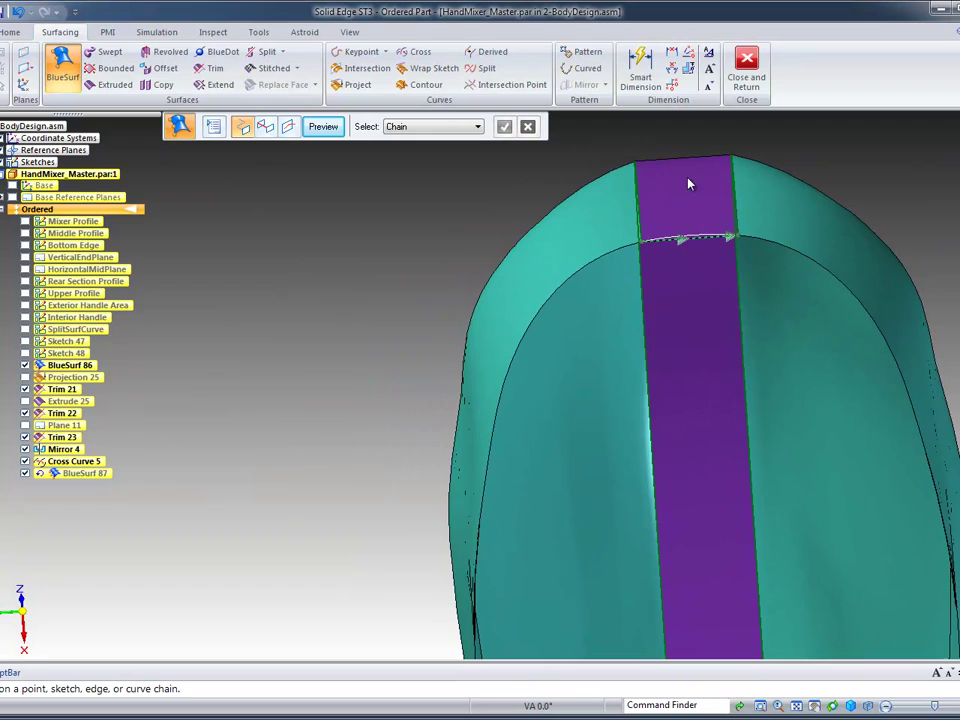
pyautogui.click(215, 128)
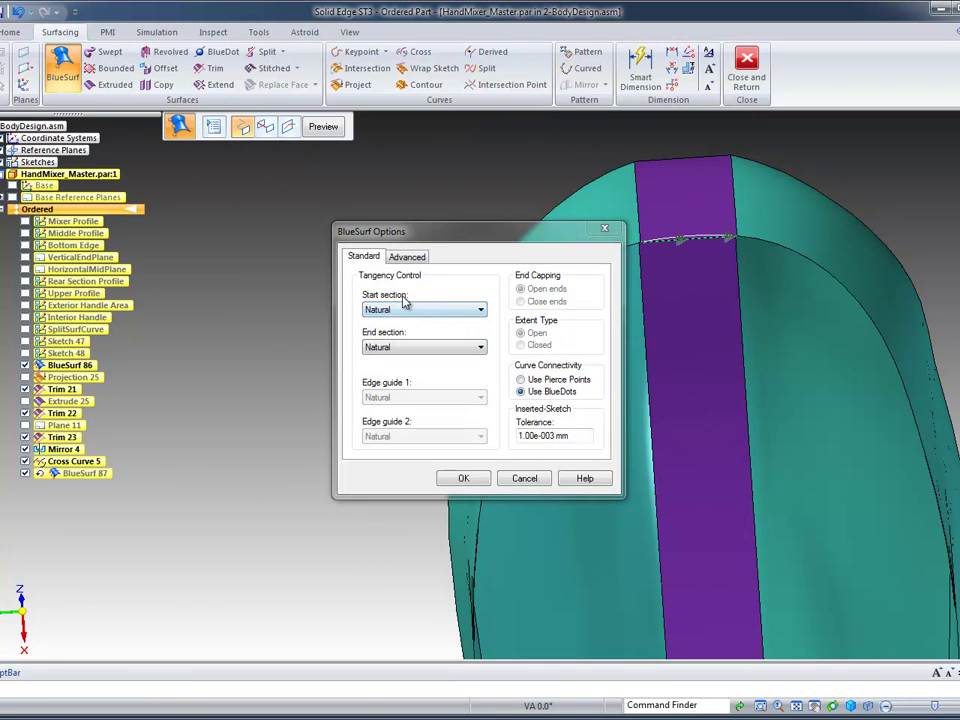
pyautogui.click(420, 310)
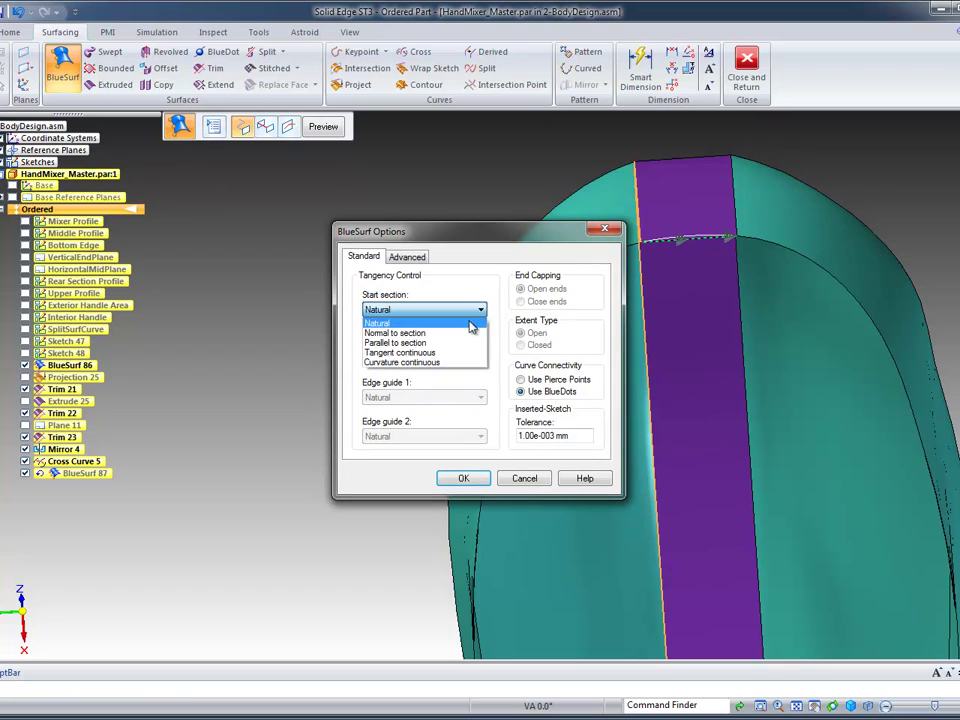
pyautogui.click(416, 355)
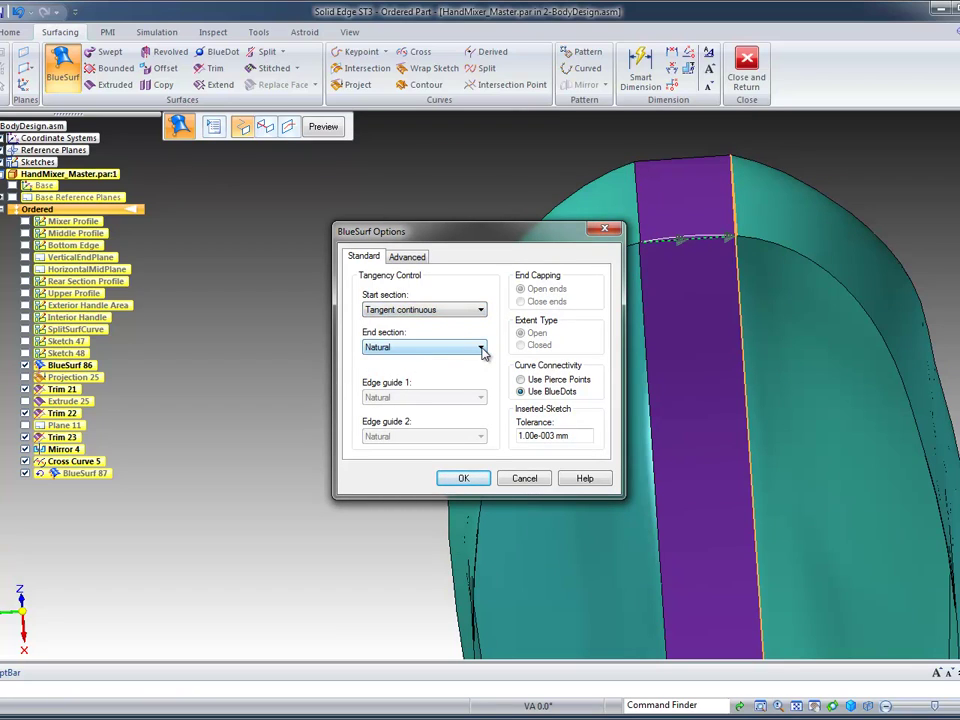
pyautogui.click(481, 348)
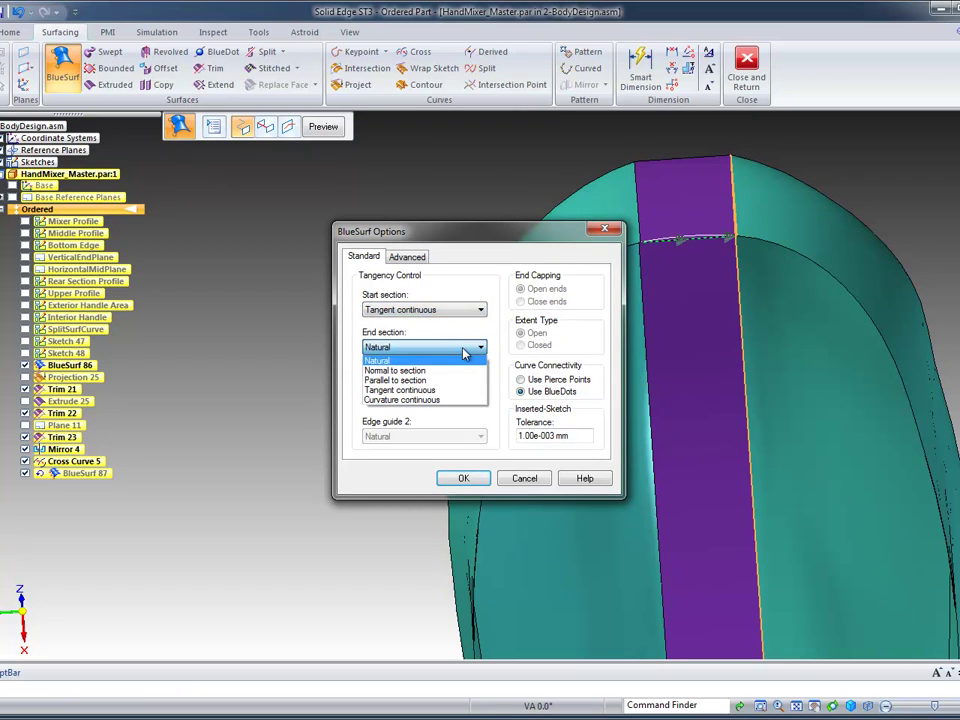
pyautogui.click(415, 390)
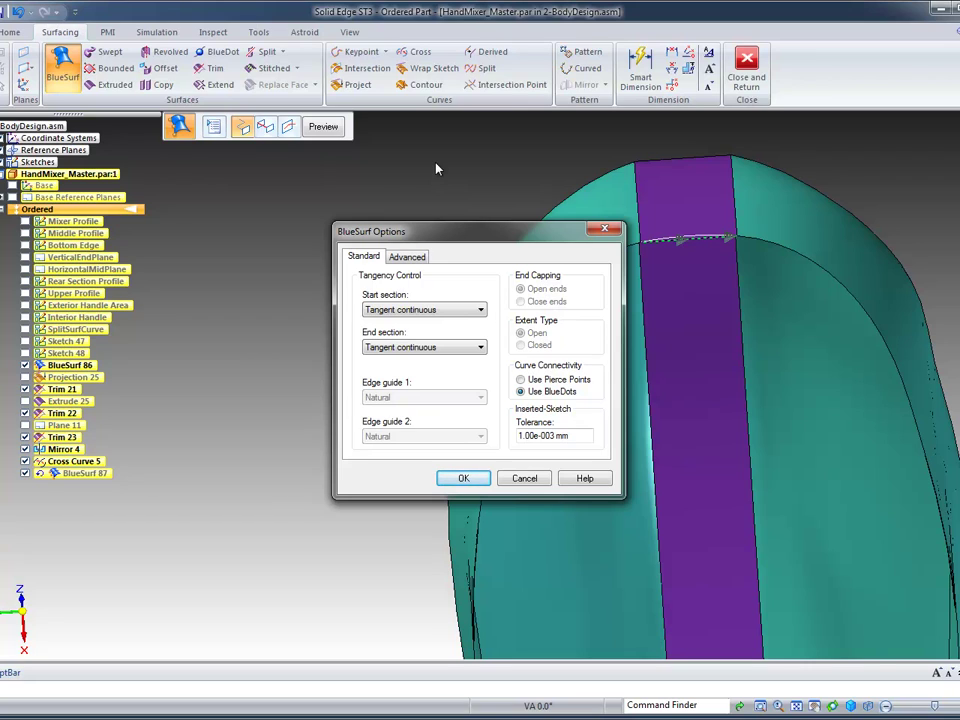
pyautogui.click(466, 479)
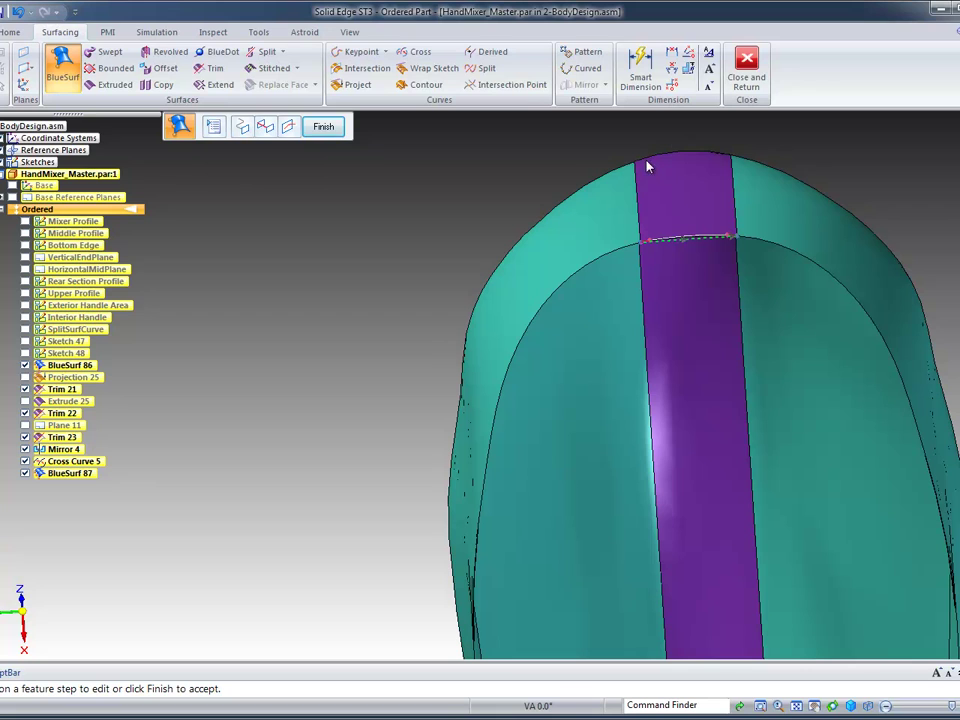
# Add the cross curve at the low-X end as the BlueSurf's guide curve and finish the surface.
pyautogui.moveTo(629, 181); pyautogui.dragTo(264, 126, button='middle')
pyautogui.click(264, 126)
pyautogui.moveTo(212, 206); pyautogui.dragTo(406, 424, button='middle')
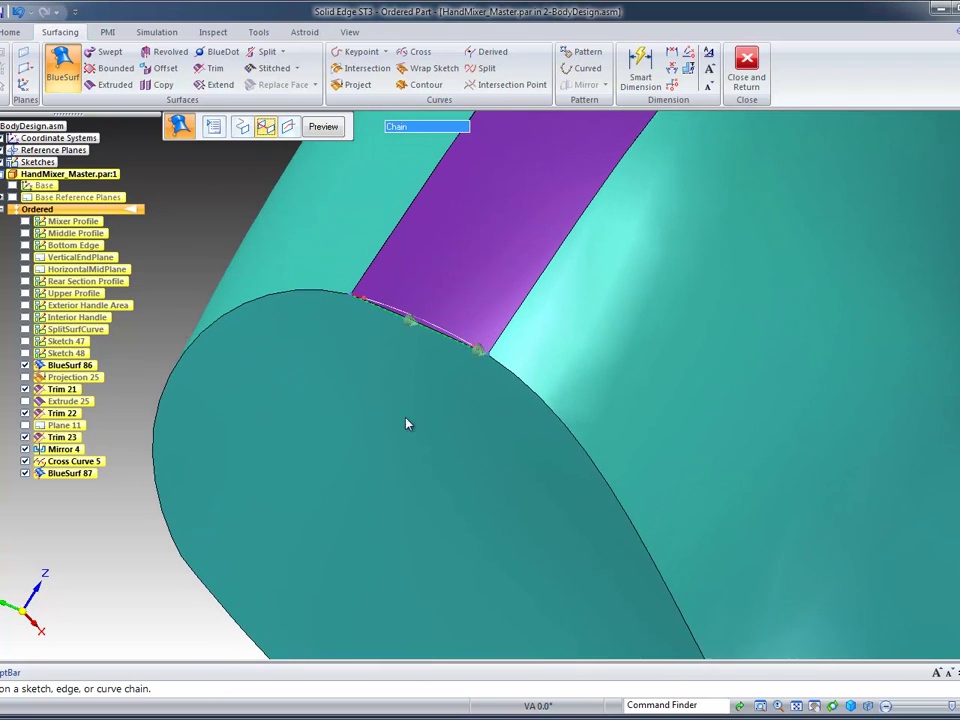
pyautogui.click(447, 347)
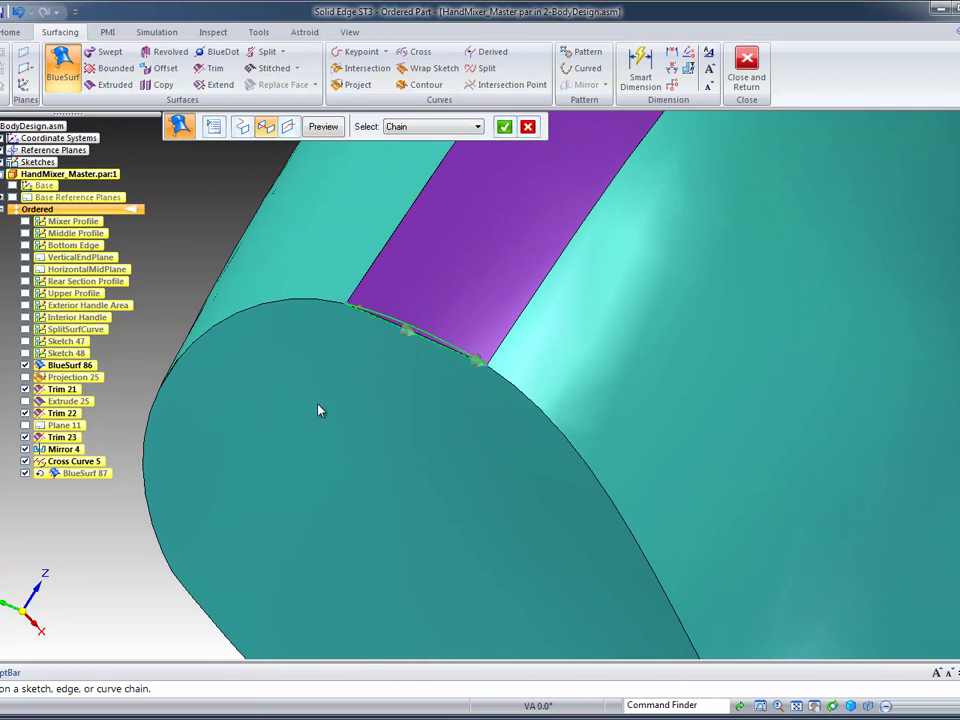
pyautogui.rightClick(215, 193)
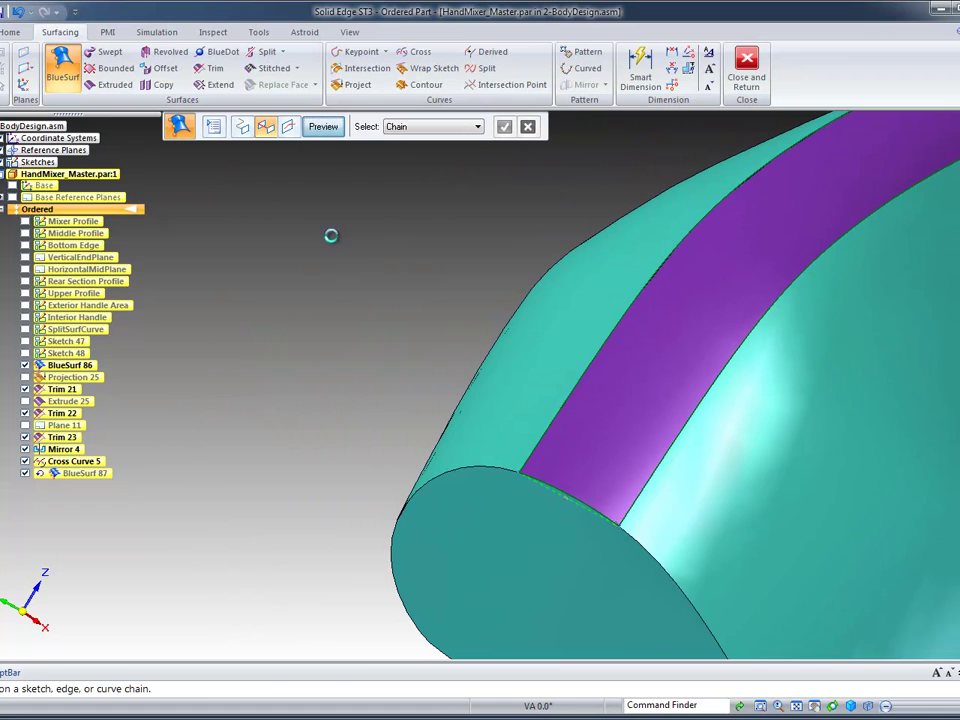
pyautogui.scroll(-5, 339, 283)
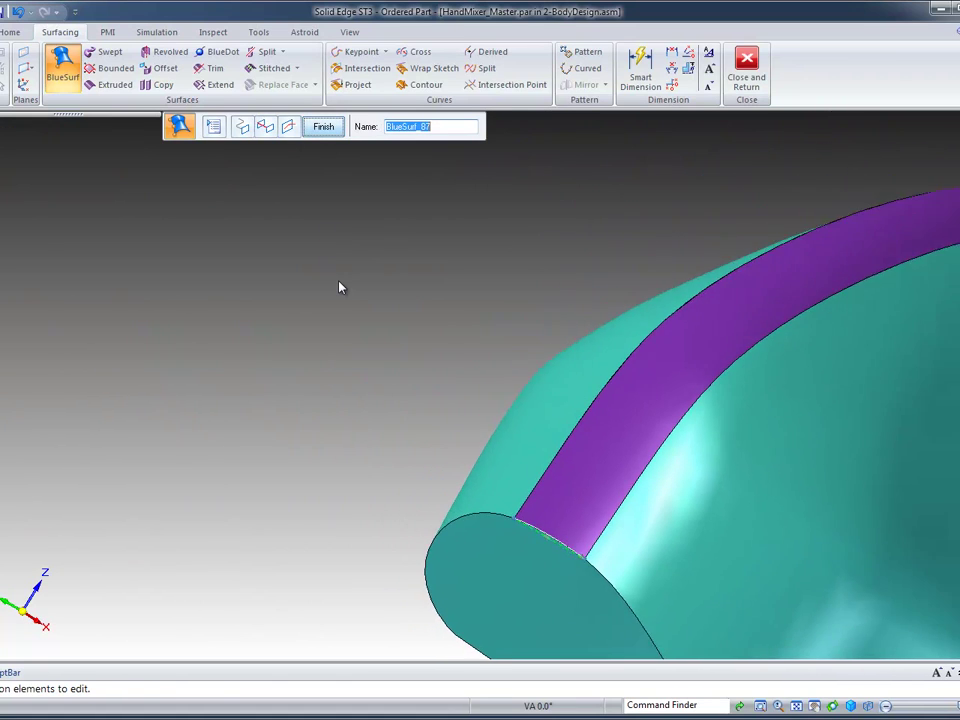
pyautogui.scroll(-3, 339, 283)
pyautogui.moveTo(339, 283); pyautogui.dragTo(349, 200, button='middle')
pyautogui.rightClick(352, 199)
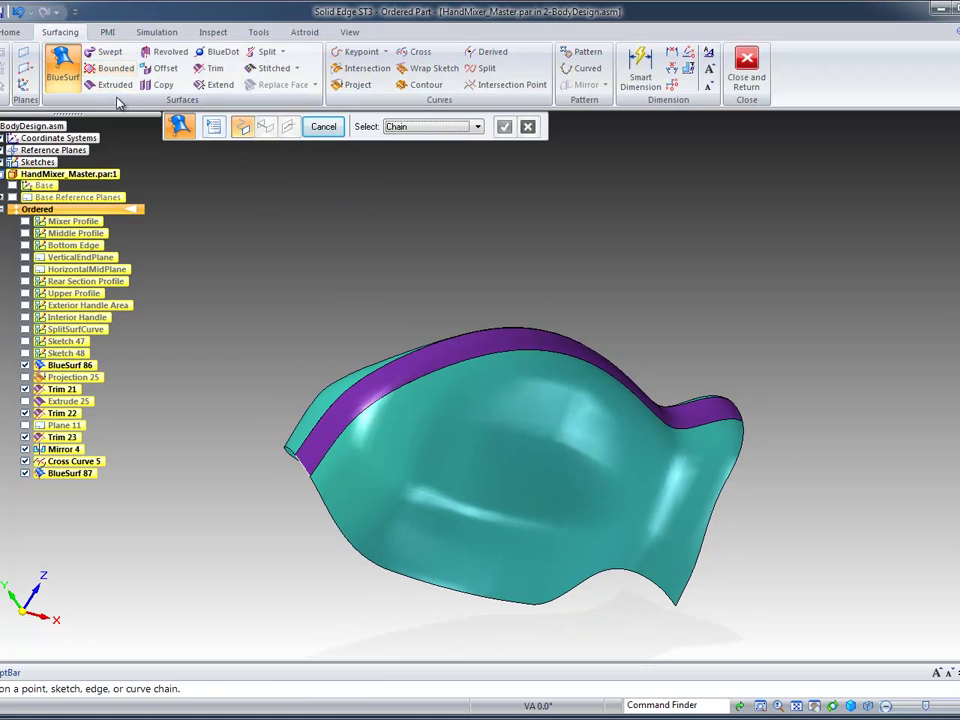
# Start a BlueSurf across the open underside, using the lower edge chains of the two body halves as cross sections.
pyautogui.click(64, 62)
pyautogui.moveTo(699, 326); pyautogui.dragTo(842, 280, button='middle')
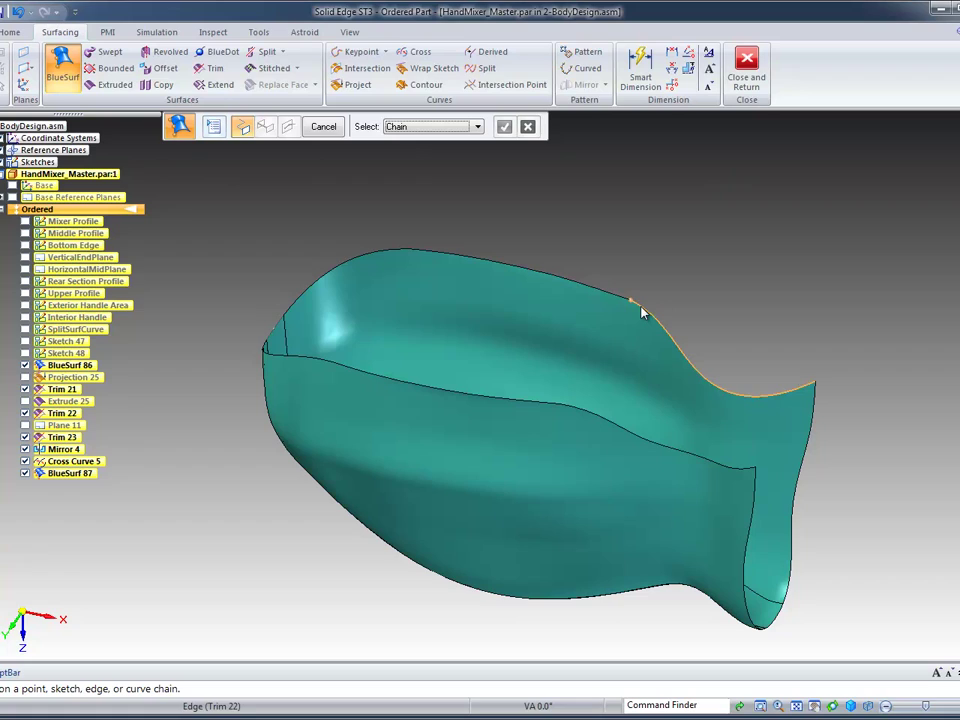
pyautogui.click(788, 396)
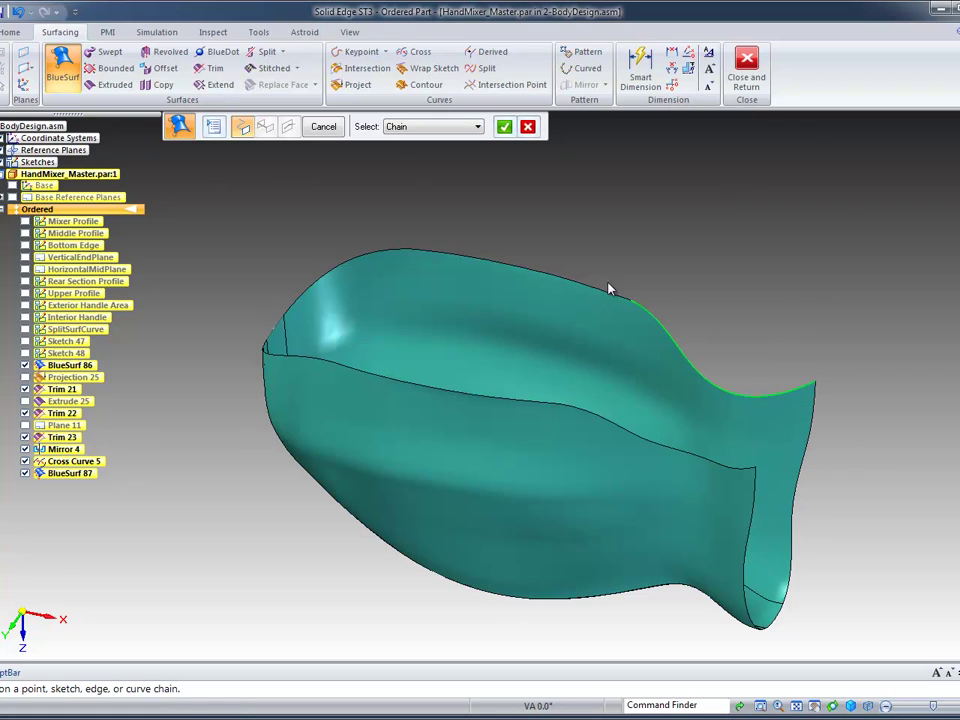
pyautogui.click(371, 260)
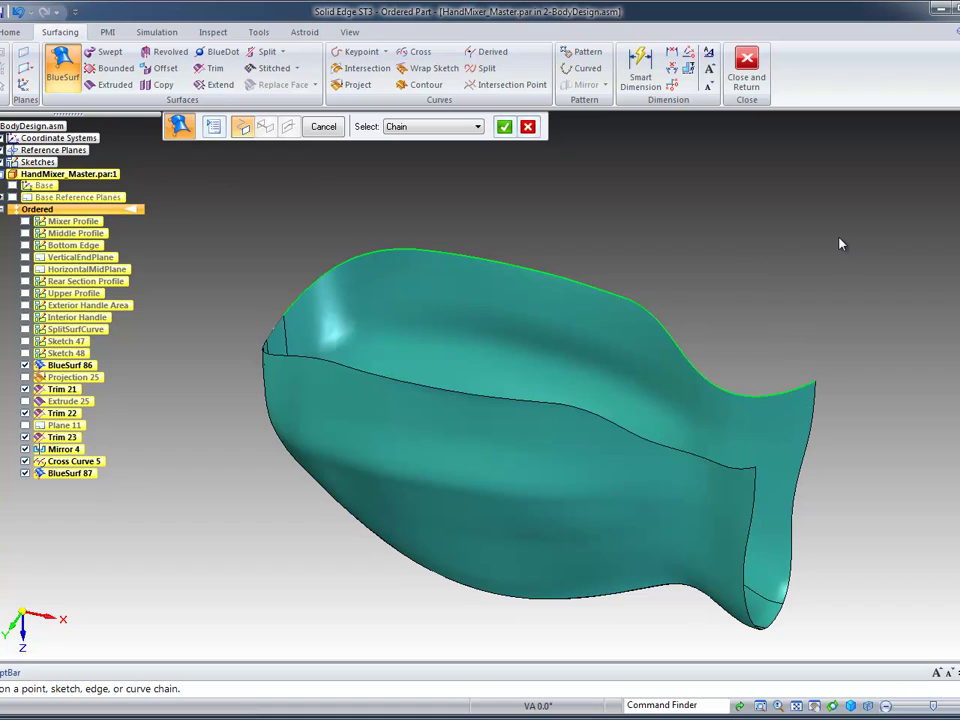
pyautogui.rightClick(839, 240)
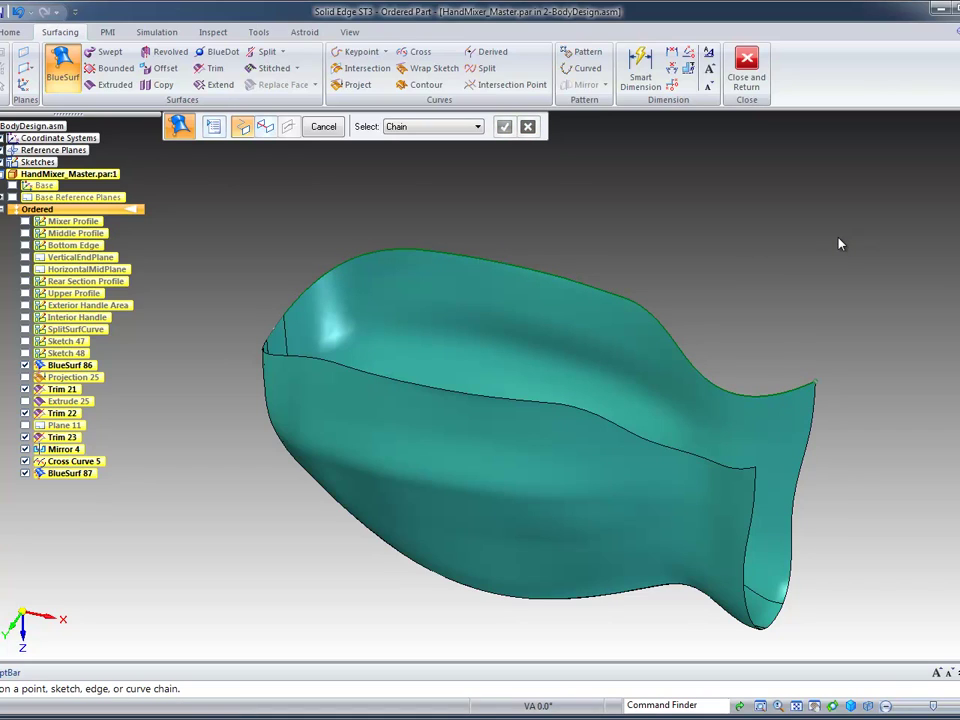
pyautogui.click(727, 470)
pyautogui.click(527, 404)
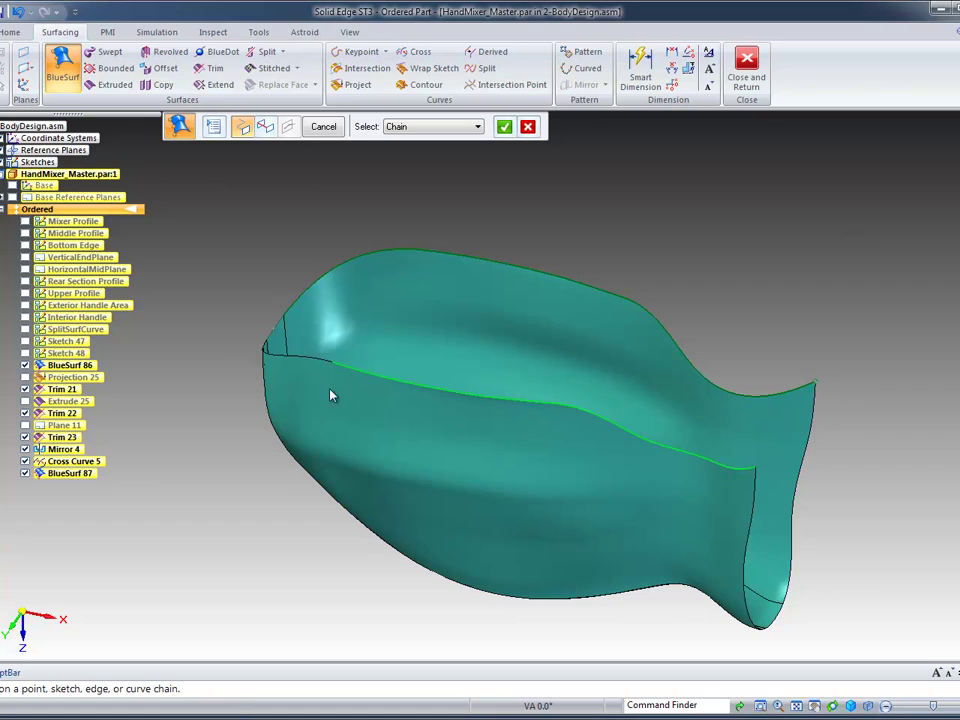
pyautogui.click(282, 337)
pyautogui.rightClick(698, 232)
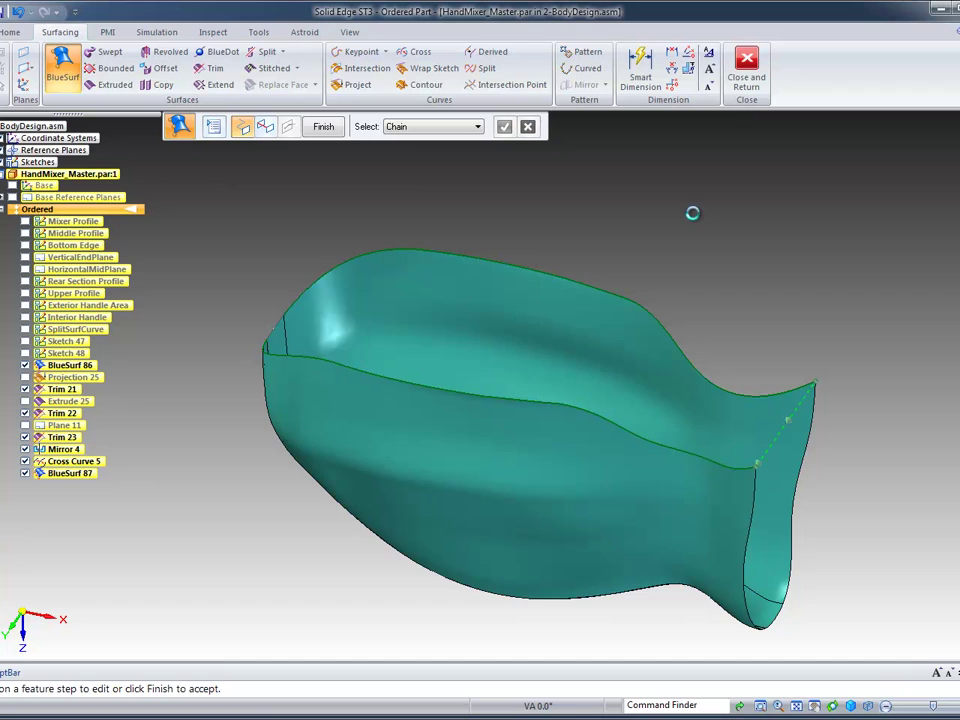
# Add the short low-X end edge of the upper bridging surface as the underside BlueSurf's guide curve and finish the surface.
pyautogui.click(266, 128)
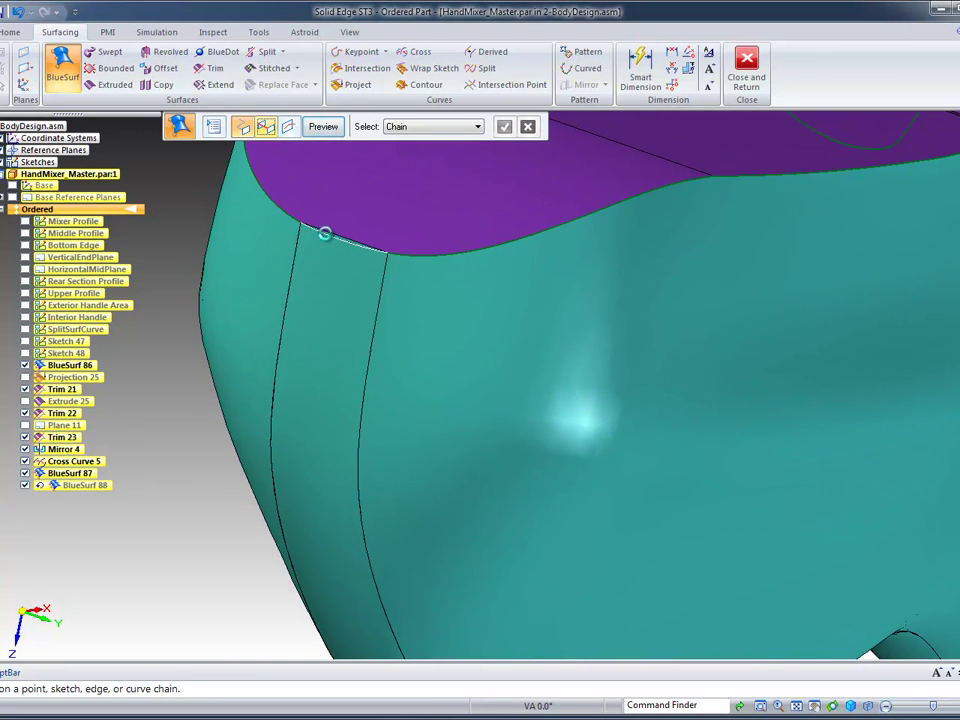
pyautogui.click(333, 243)
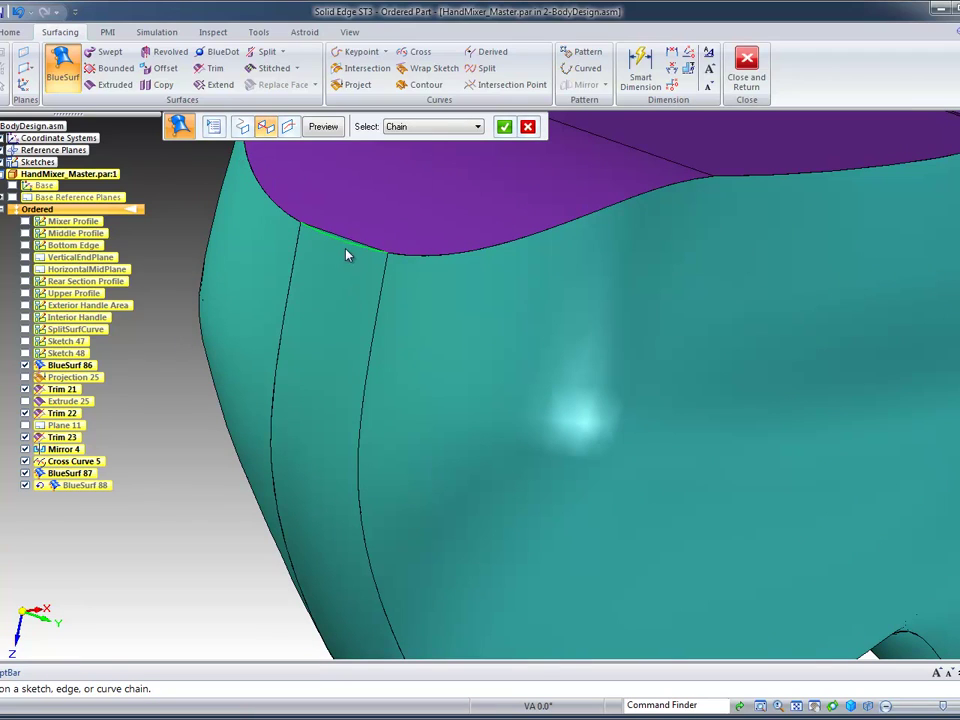
pyautogui.rightClick(197, 425)
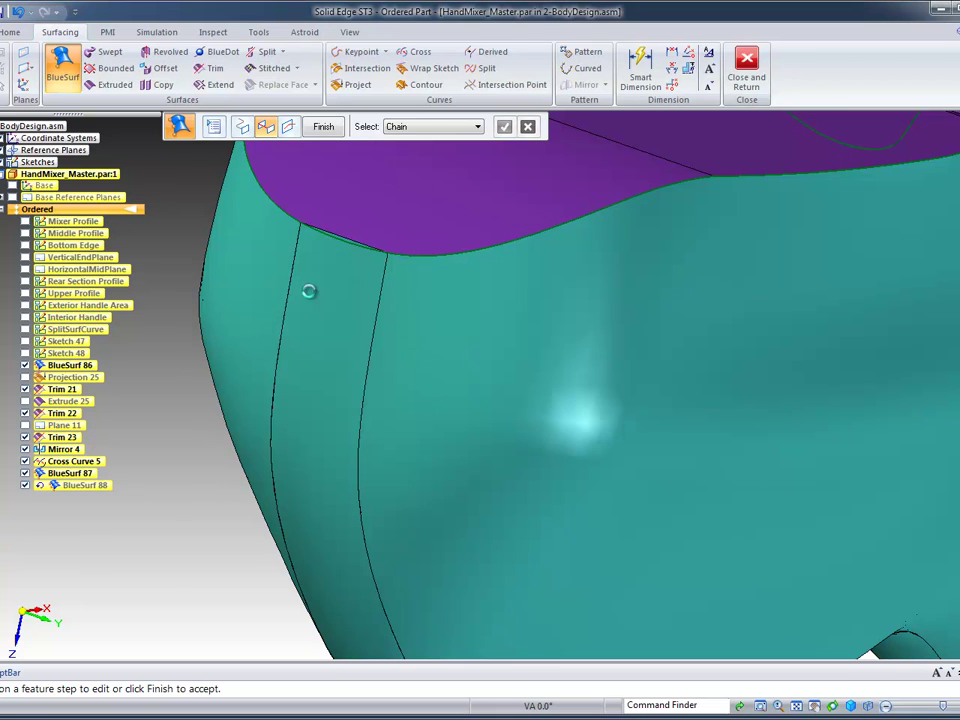
pyautogui.hotkey('ctrl', 'i')
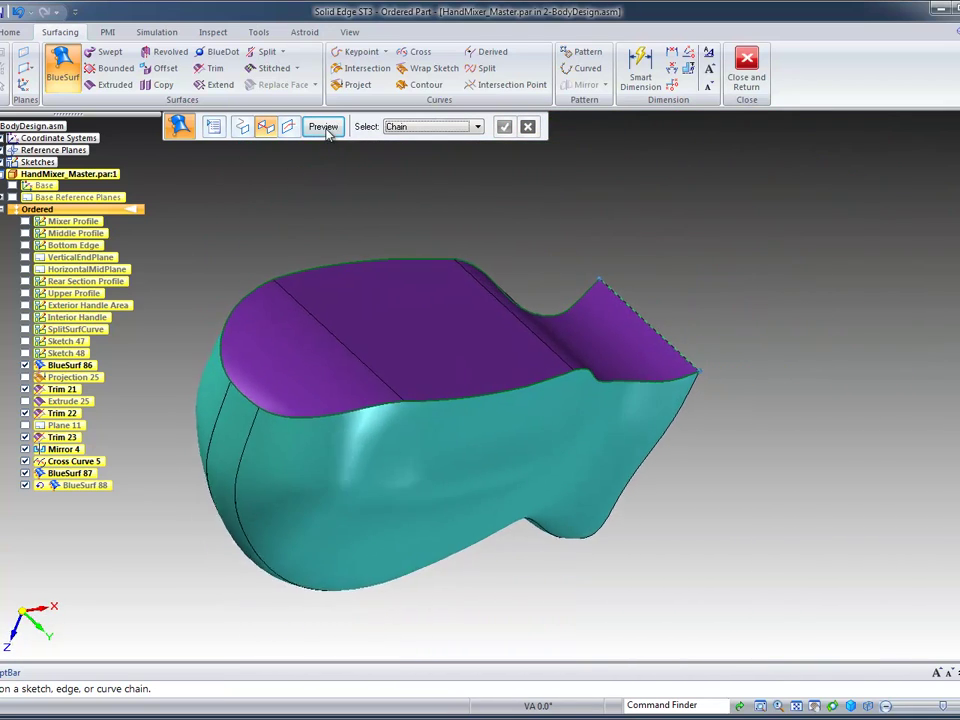
pyautogui.click(324, 127)
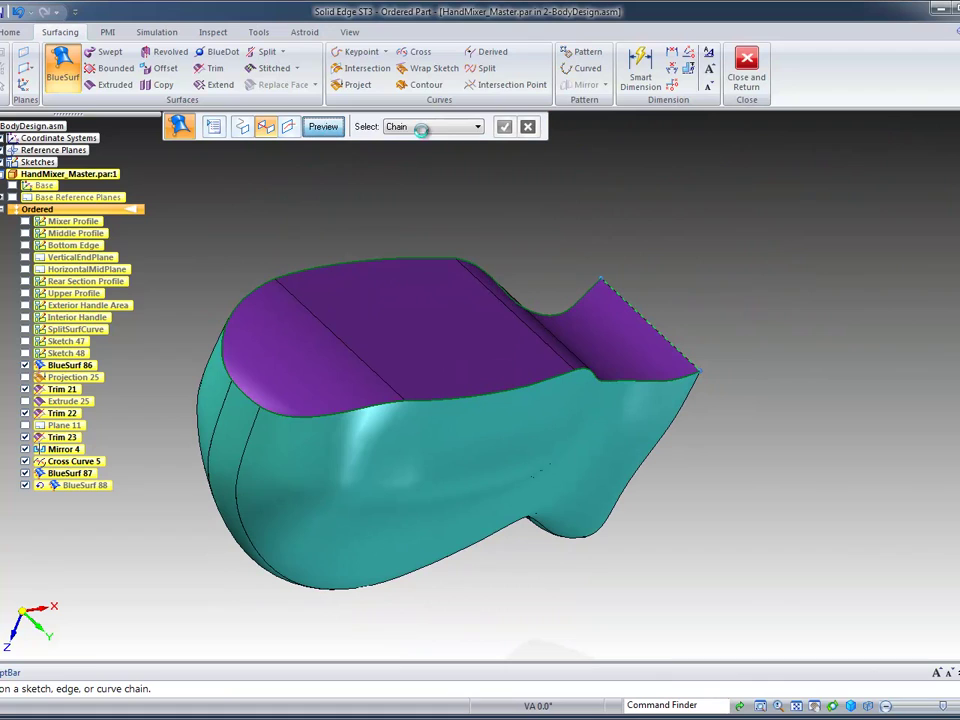
pyautogui.click(324, 127)
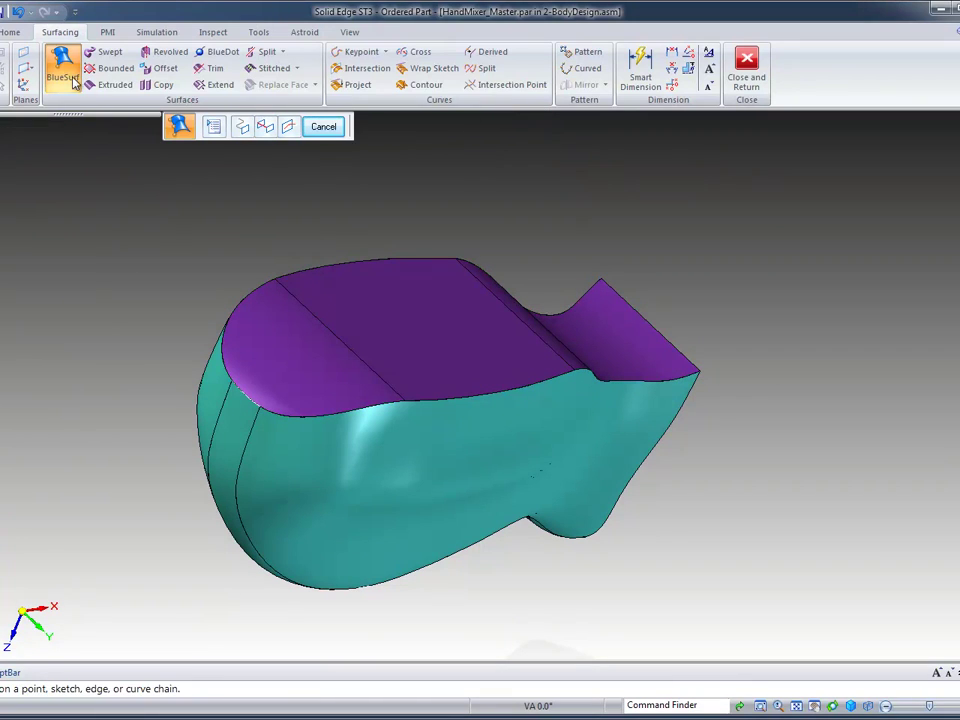
# Start a BlueSurf over the open high-X end, using the end edges of the two body halves as cross sections.
pyautogui.click(75, 63)
pyautogui.moveTo(787, 221); pyautogui.dragTo(824, 353, button='middle')
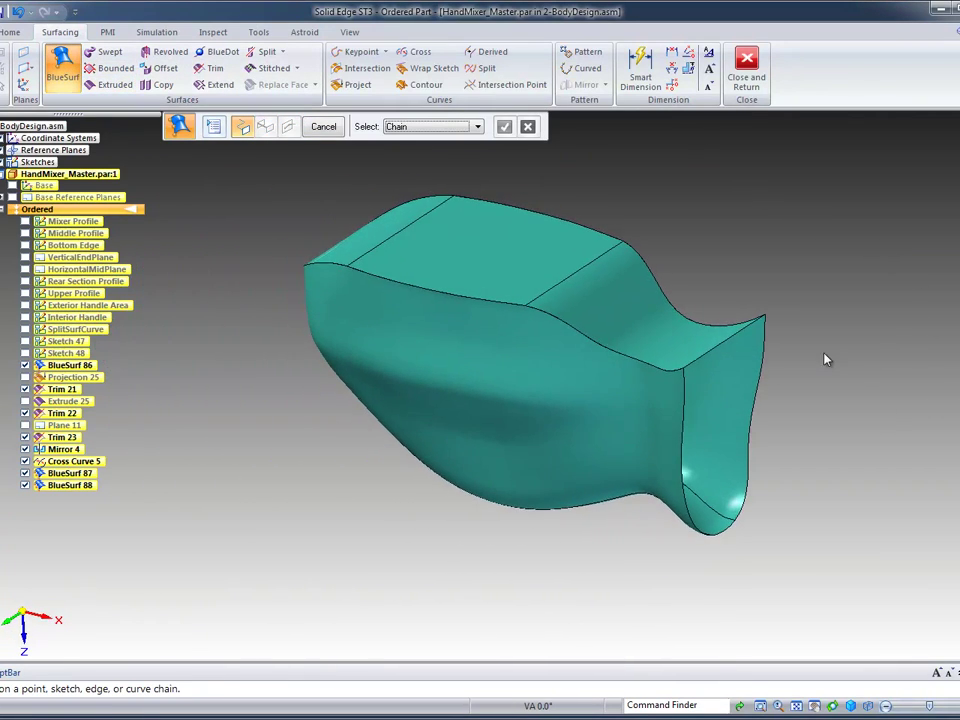
pyautogui.click(753, 484)
pyautogui.rightClick(895, 355)
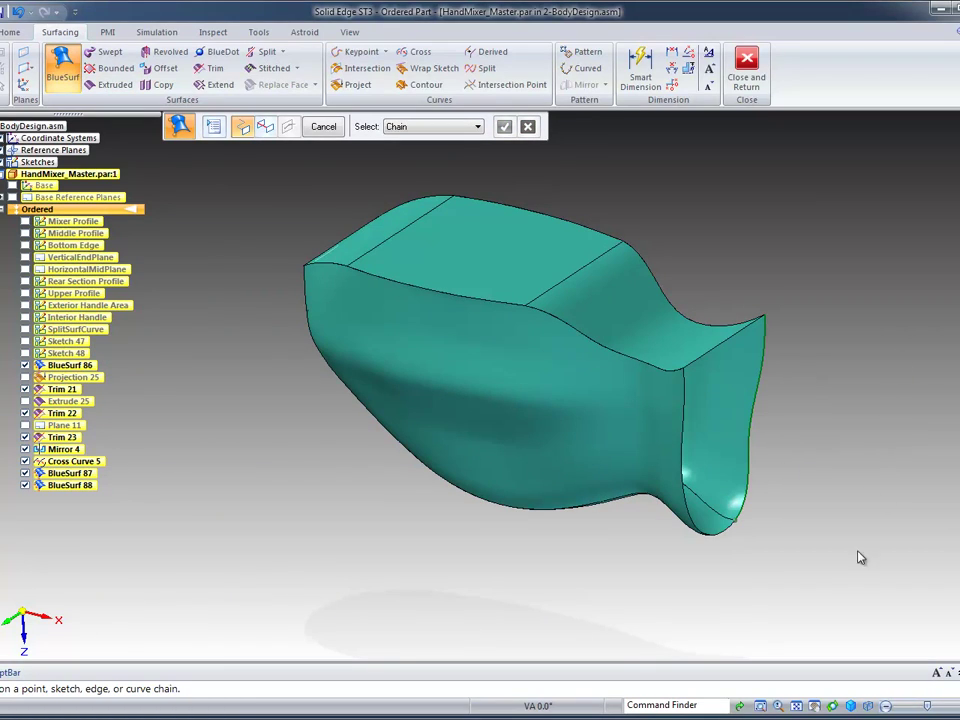
pyautogui.click(697, 535)
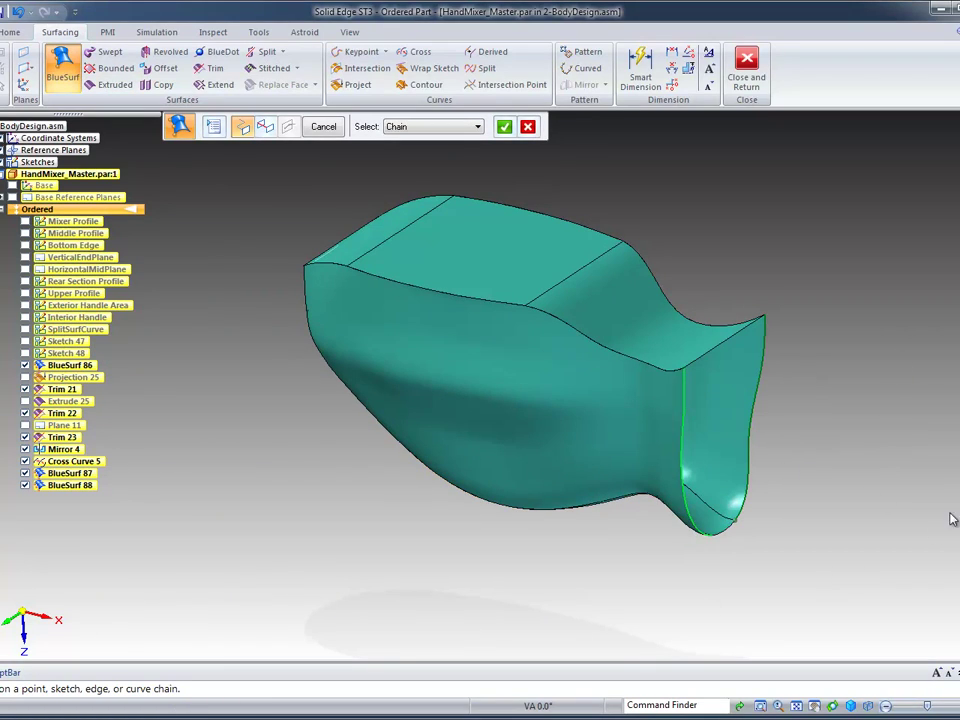
pyautogui.click(265, 128)
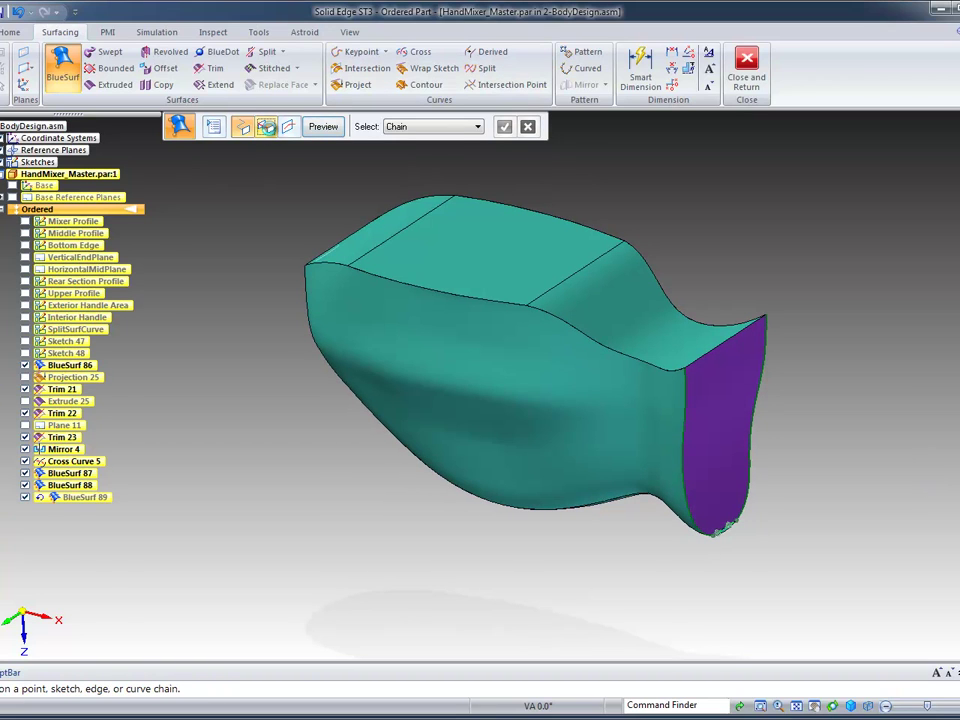
# Add the short high-X end edge of the upper bridging surface as the end BlueSurf's guide curve and finish the surface.
pyautogui.click(265, 128)
pyautogui.moveTo(852, 260); pyautogui.dragTo(930, 375, button='middle')
pyautogui.scroll(5, 745, 425)
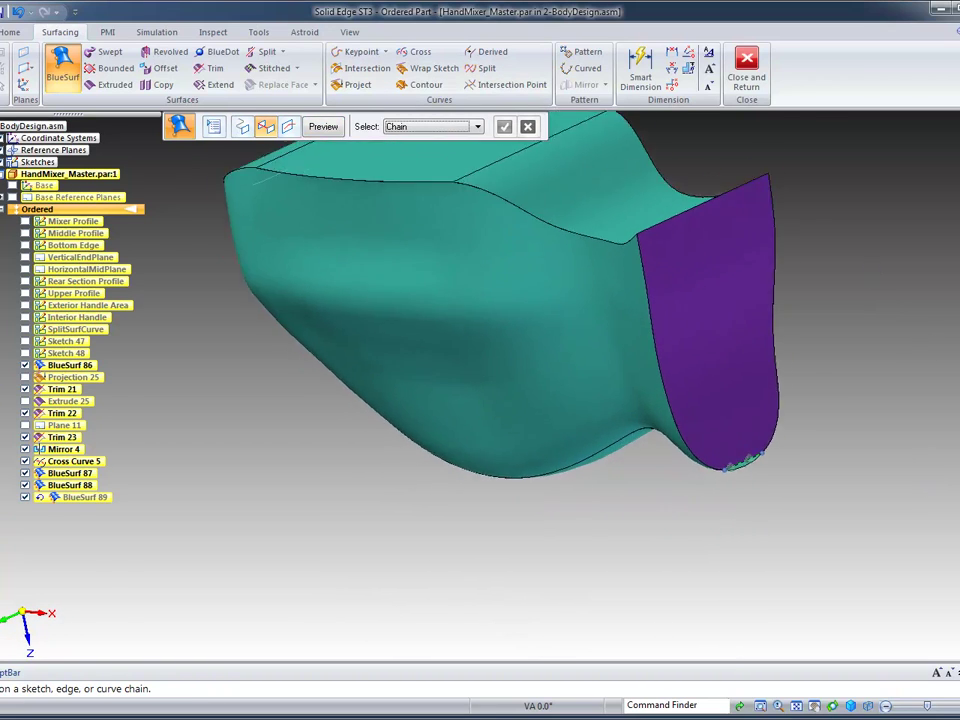
pyautogui.scroll(1, 928, 383)
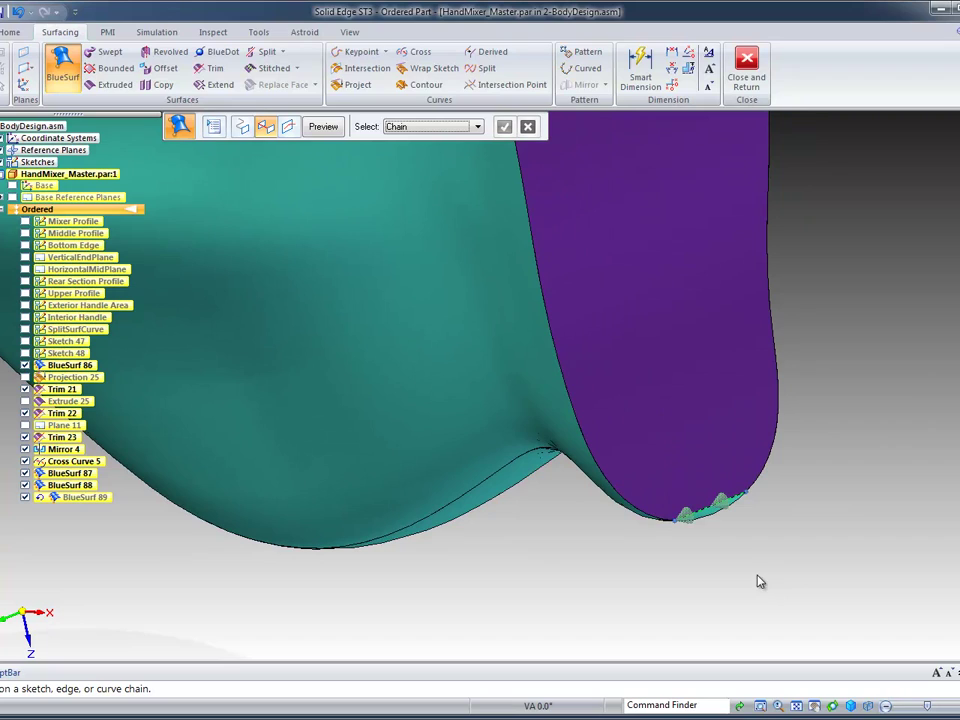
pyautogui.click(713, 517)
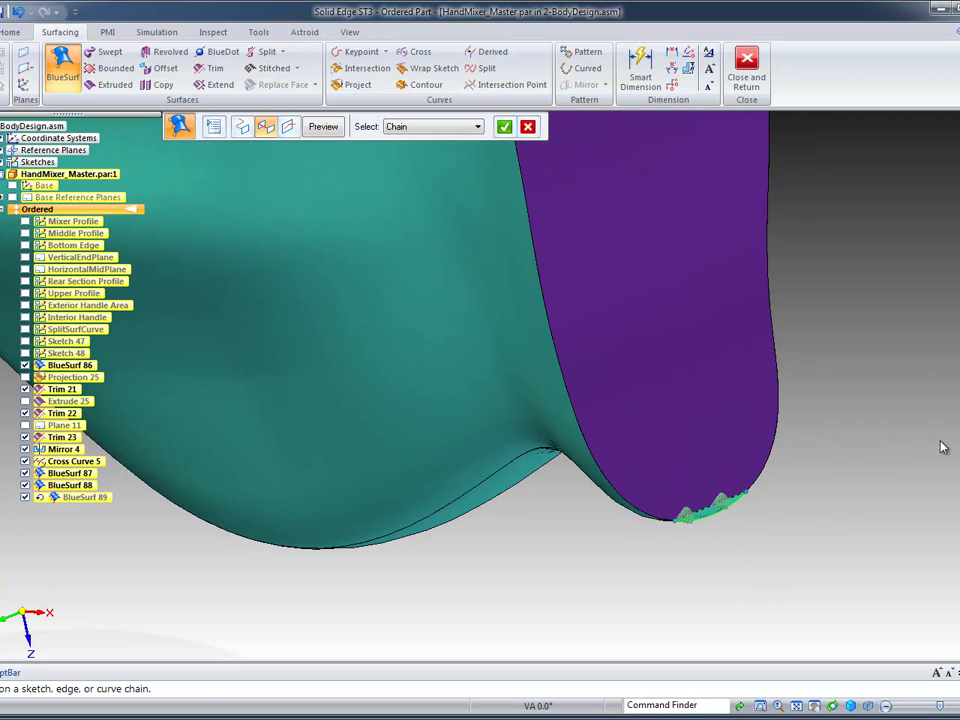
pyautogui.rightClick(940, 441)
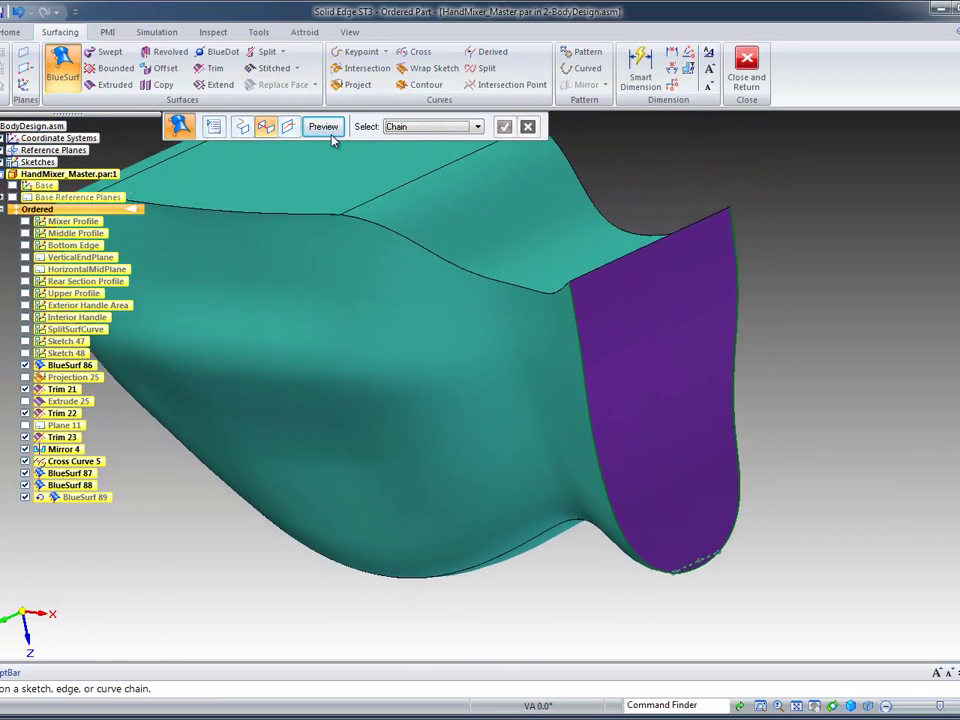
pyautogui.click(329, 128)
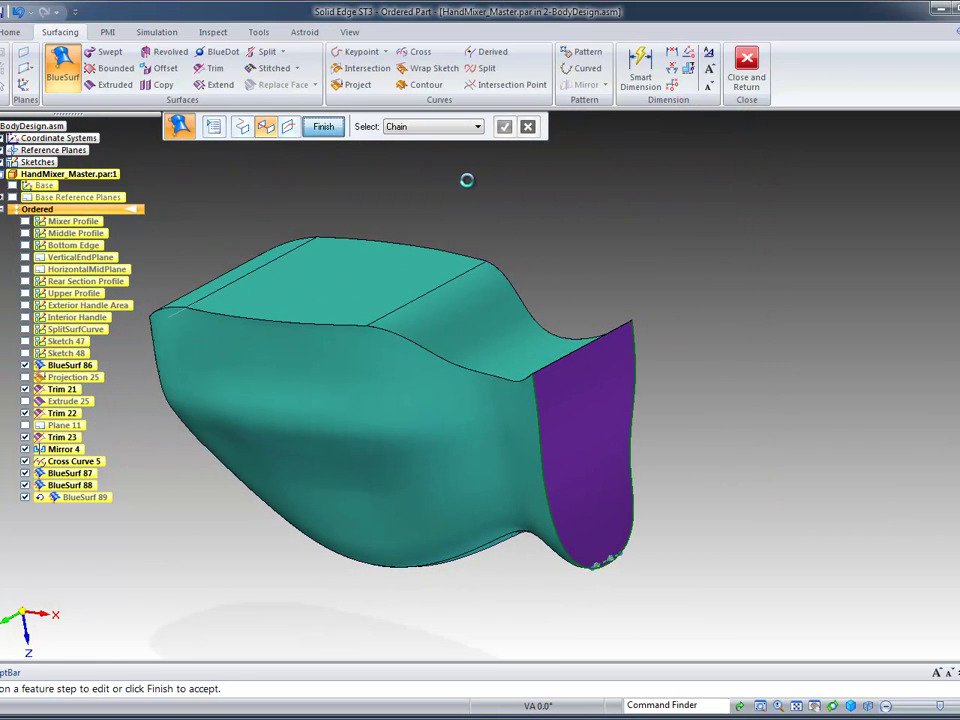
pyautogui.click(322, 126)
pyautogui.click(322, 126)
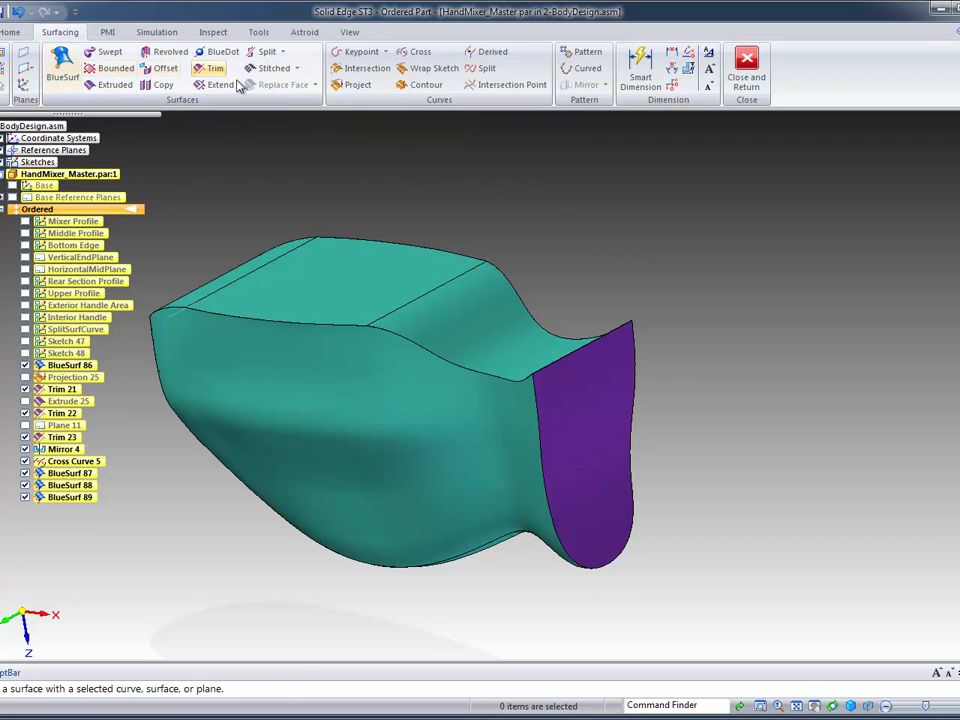
# Hide all curves in the part, including the cross curve at the low-X end.
pyautogui.moveTo(718, 289); pyautogui.dragTo(31, 66, button='middle')
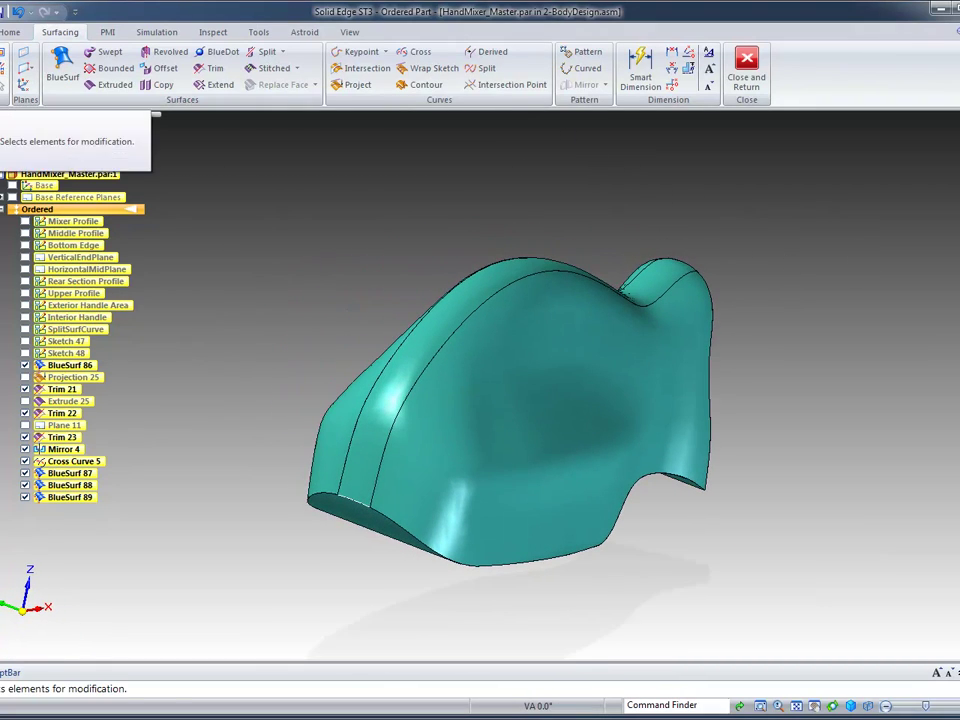
pyautogui.moveTo(412, 160); pyautogui.dragTo(120, 162, button='middle')
pyautogui.rightClick(362, 195)
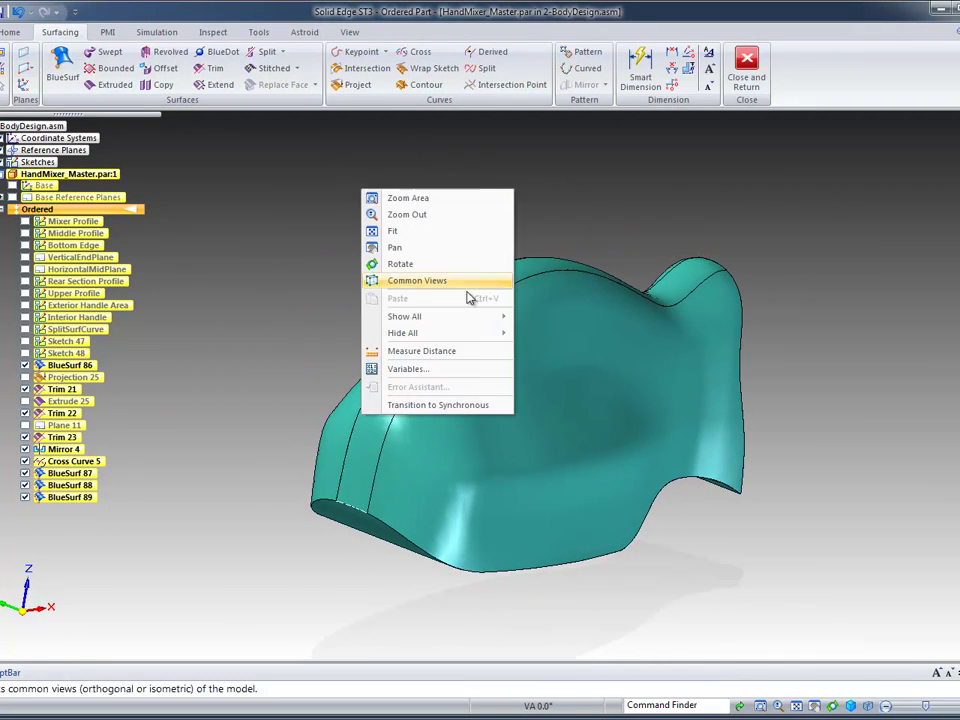
pyautogui.moveTo(470, 333)
pyautogui.click(553, 417)
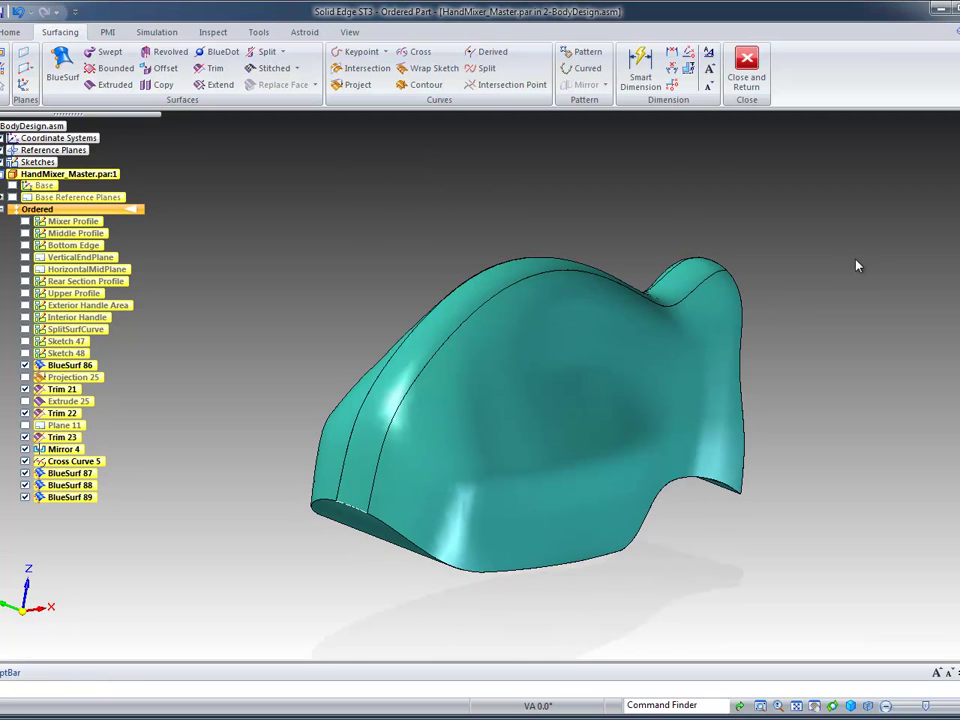
# Stitch all visible surfaces with healing off and a 1.00e-003 mm tolerance, and make the resulting body the part's base feature.
pyautogui.moveTo(855, 264); pyautogui.dragTo(302, 105, button='middle')
pyautogui.click(275, 69)
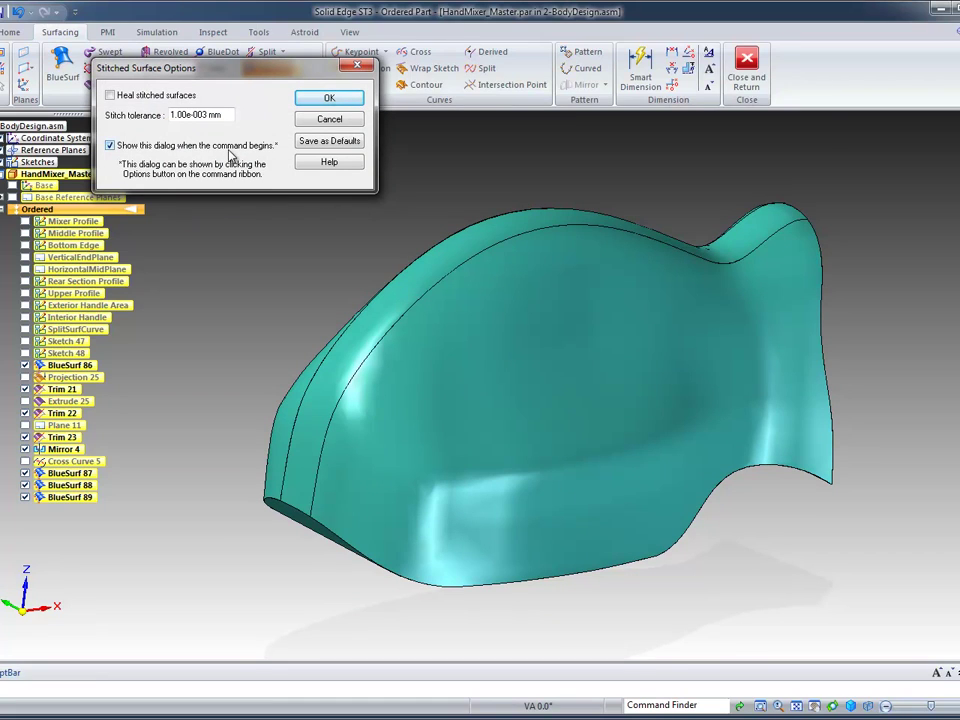
pyautogui.click(340, 98)
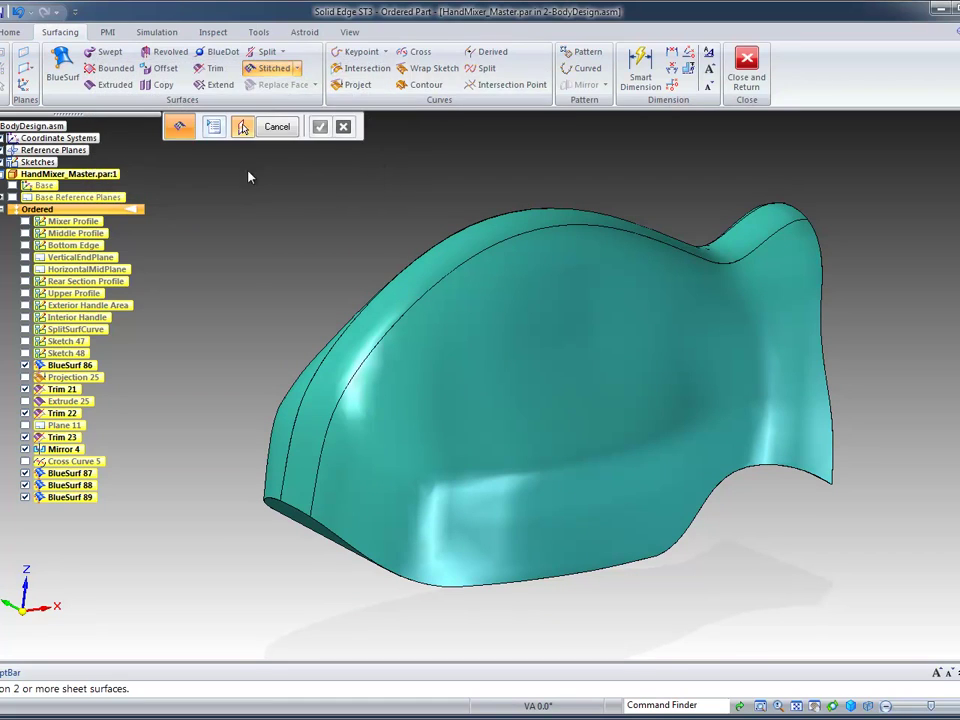
pyautogui.moveTo(209, 163); pyautogui.dragTo(907, 636)
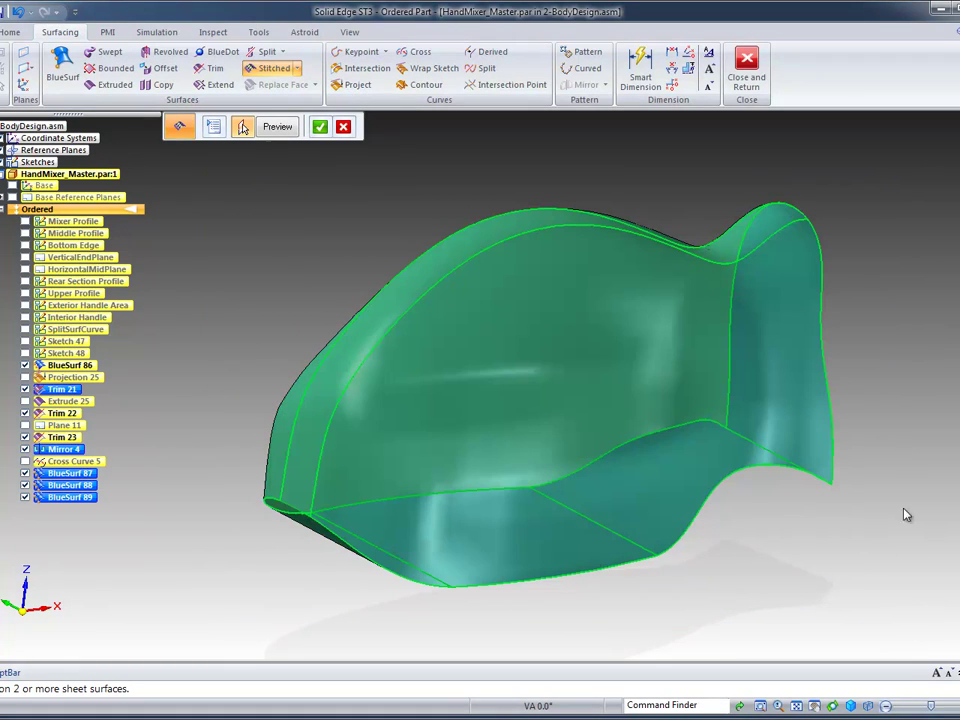
pyautogui.rightClick(906, 305)
pyautogui.rightClick(920, 323)
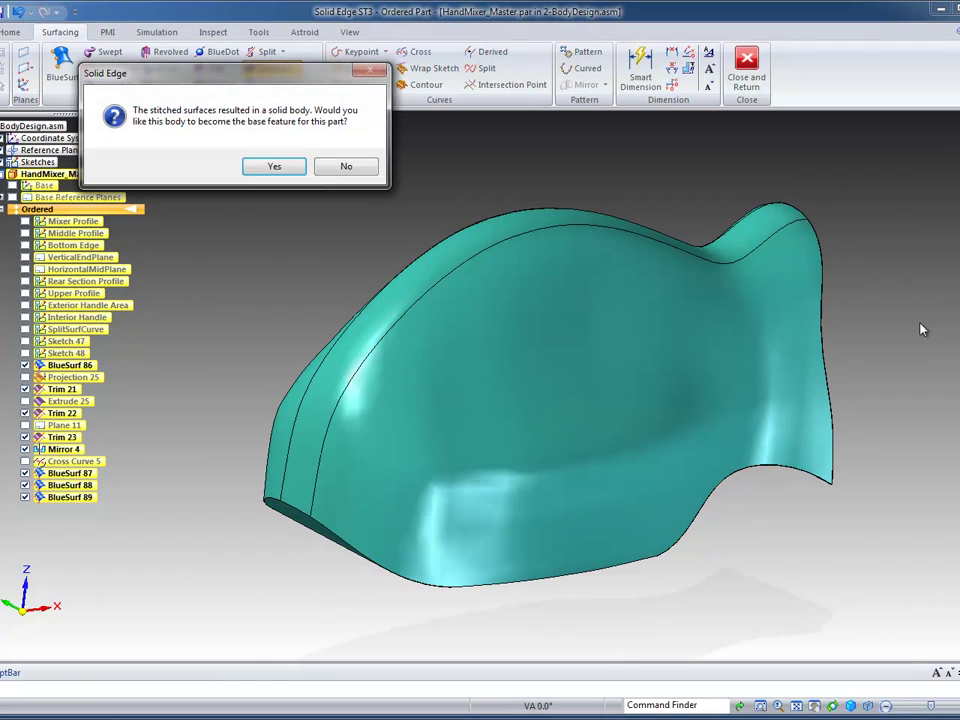
pyautogui.click(276, 167)
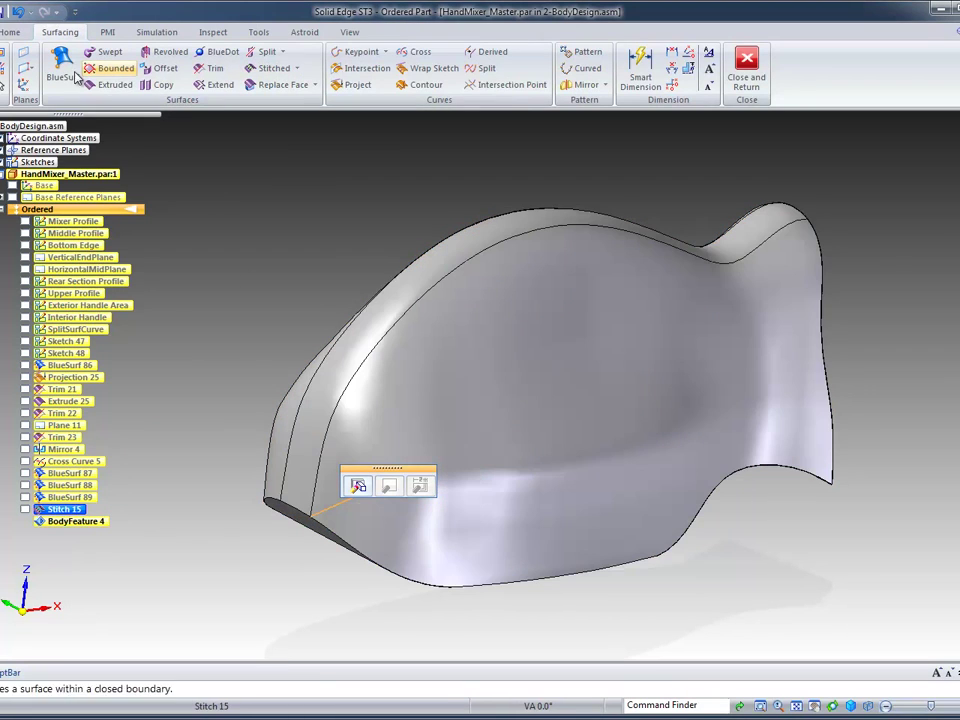
pyautogui.click(3, 70)
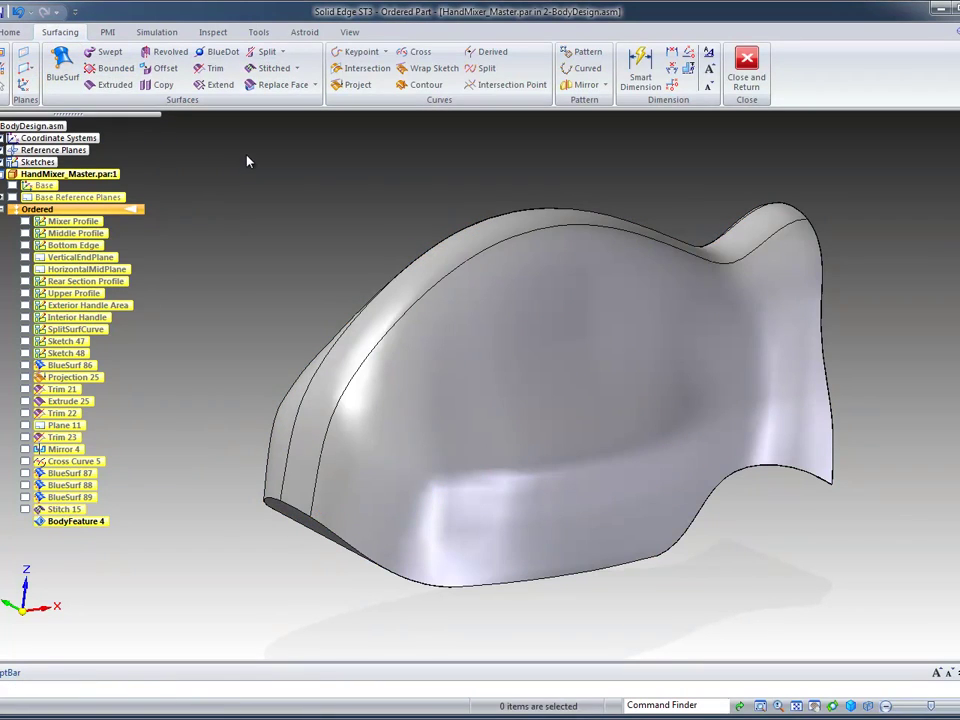
pyautogui.moveTo(886, 251)
pyautogui.mouseDown(button='middle')
pyautogui.moveTo(891, 265)
pyautogui.moveTo(882, 253)
pyautogui.mouseUp(button='middle')
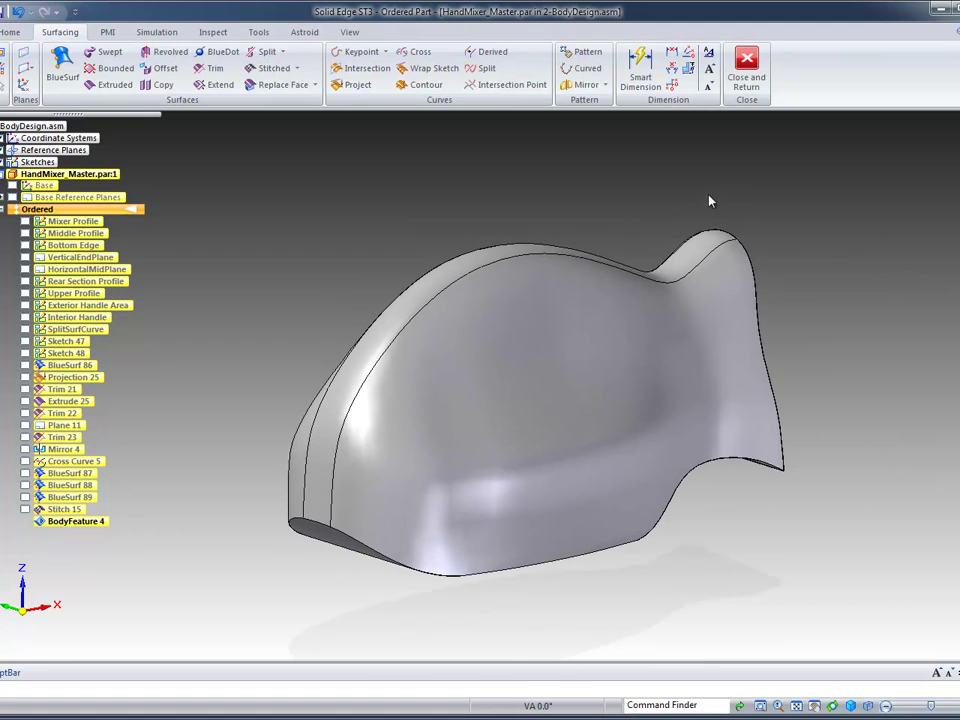